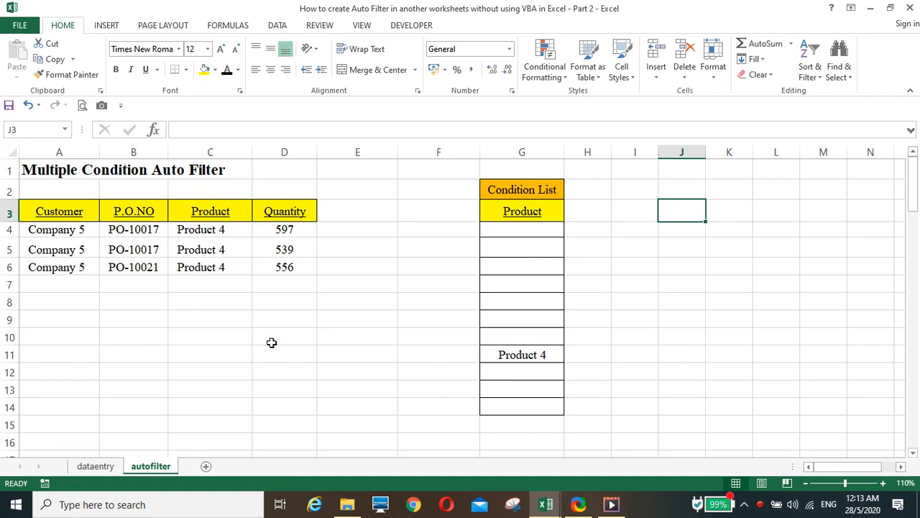
Step: Fill Product 5 and Product 6 into G12:G13 below Product 4, then view the dataentry sheet
{"action": "left_click", "coordinate": [523, 355]}
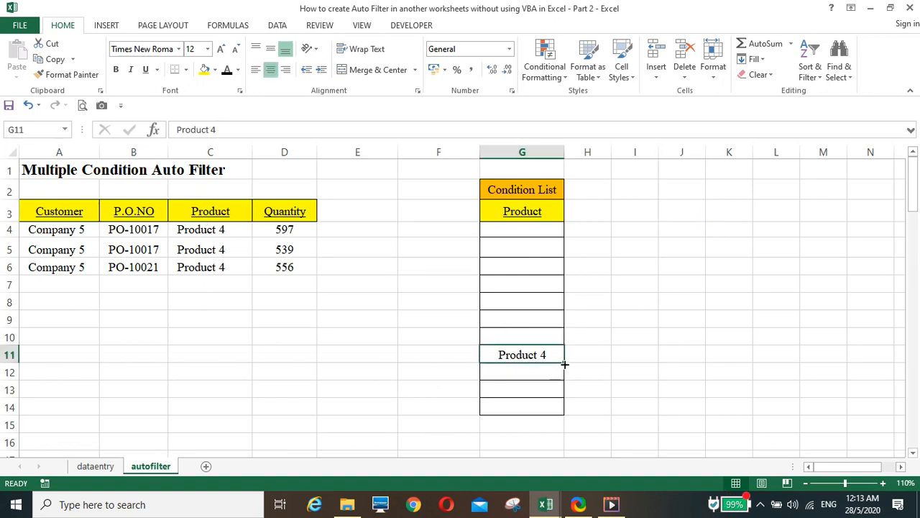
{"action": "left_click_drag", "start_coordinate": [564, 365], "coordinate": [556, 381]}
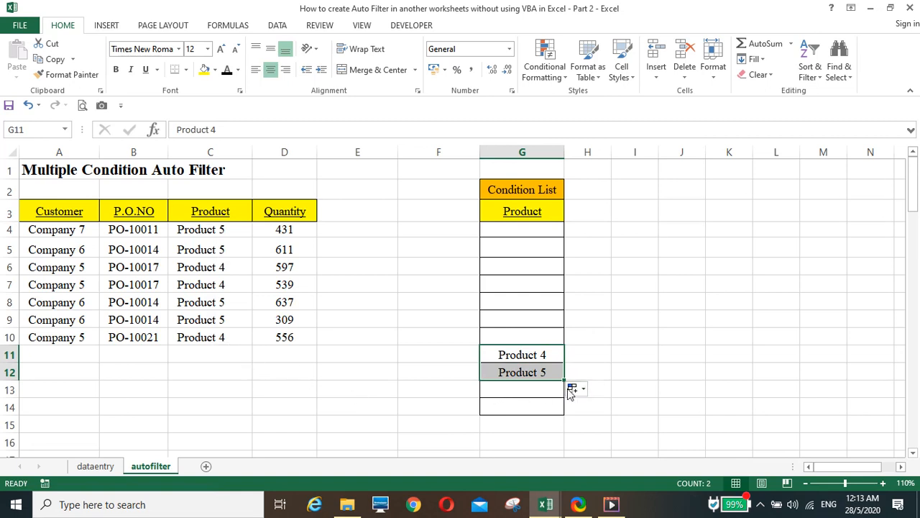
{"action": "left_click_drag", "start_coordinate": [565, 381], "coordinate": [566, 395]}
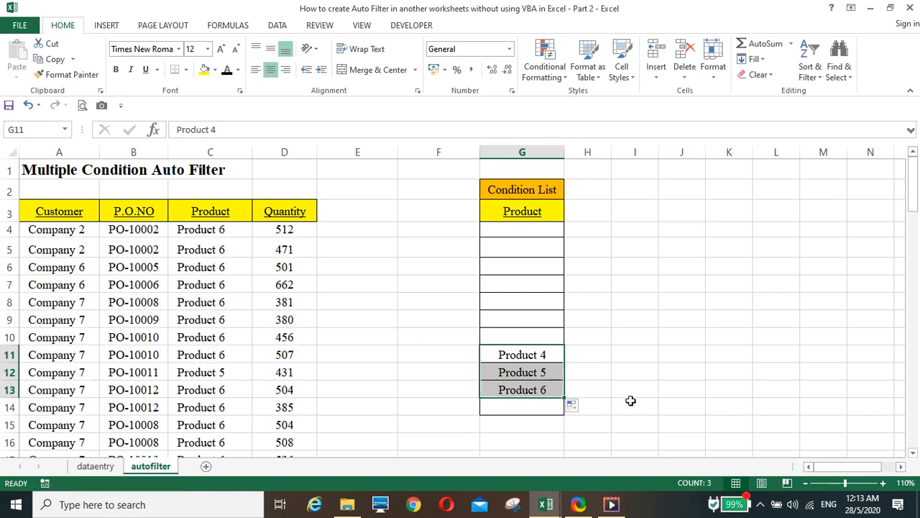
{"action": "scroll", "coordinate": [286, 390], "scroll_direction": "down", "scroll_amount": 14}
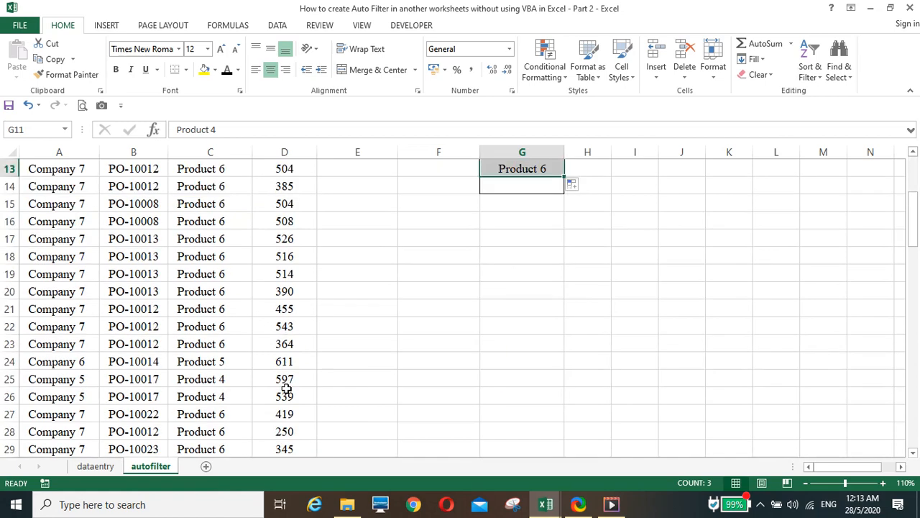
{"action": "scroll", "coordinate": [287, 390], "scroll_direction": "up", "scroll_amount": 14}
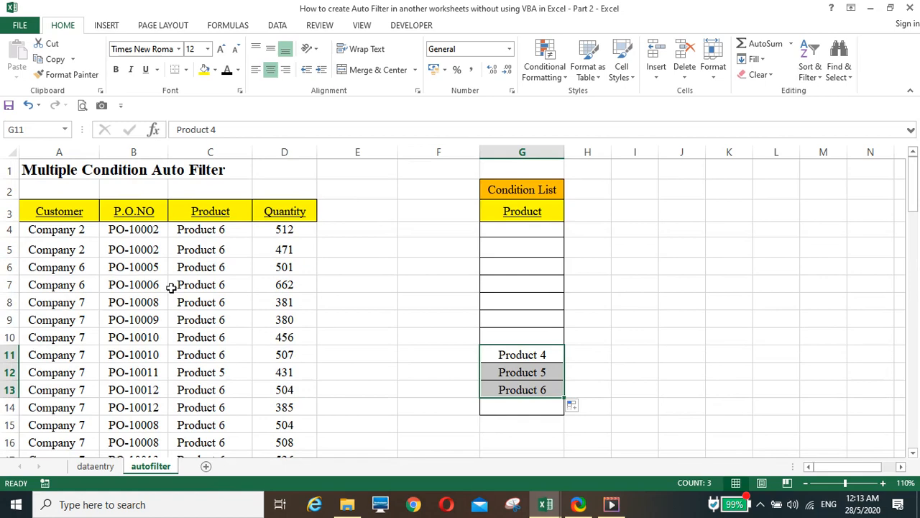
{"action": "left_click", "coordinate": [101, 468]}
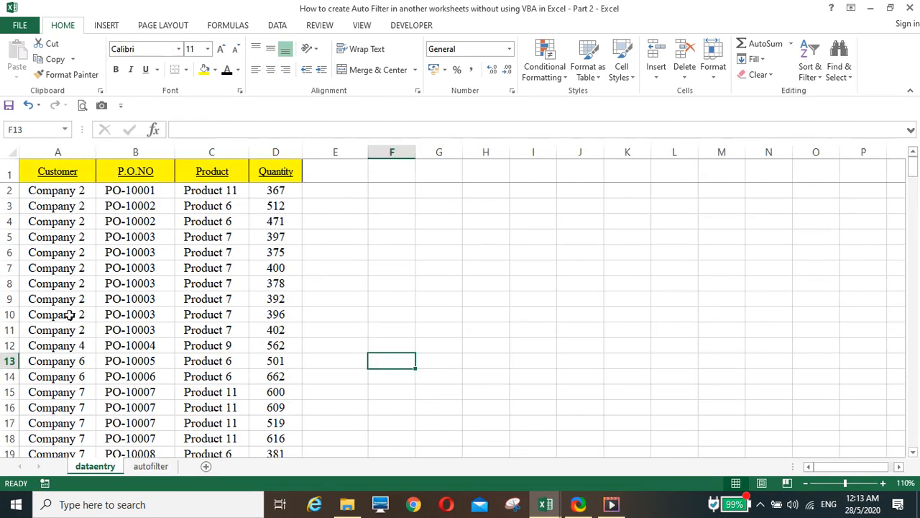
Step: Switch the G3 condition field to Customer on the autofilter sheet
{"action": "left_click", "coordinate": [150, 467]}
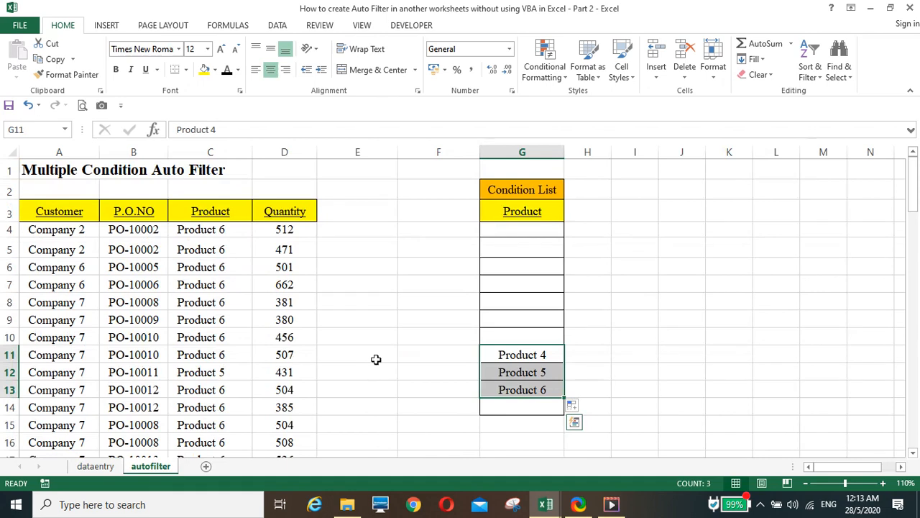
{"action": "left_click", "coordinate": [515, 212]}
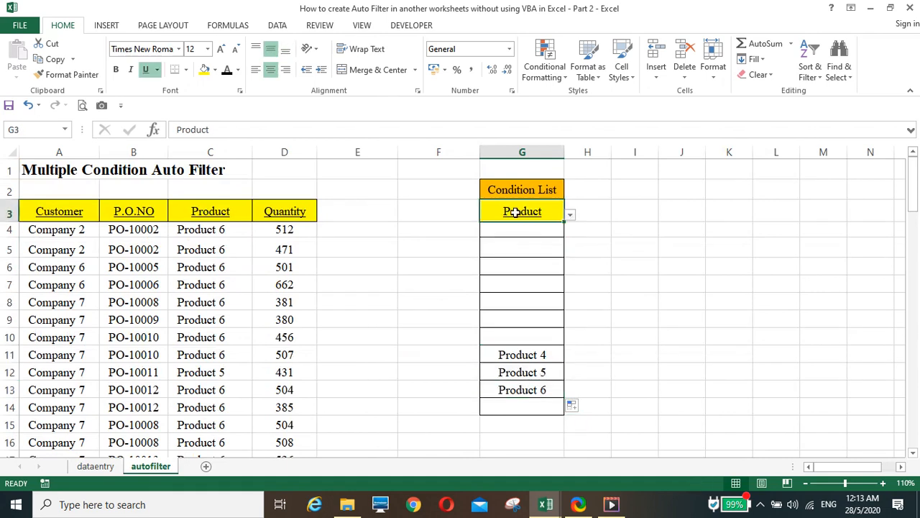
{"action": "left_click", "coordinate": [572, 218]}
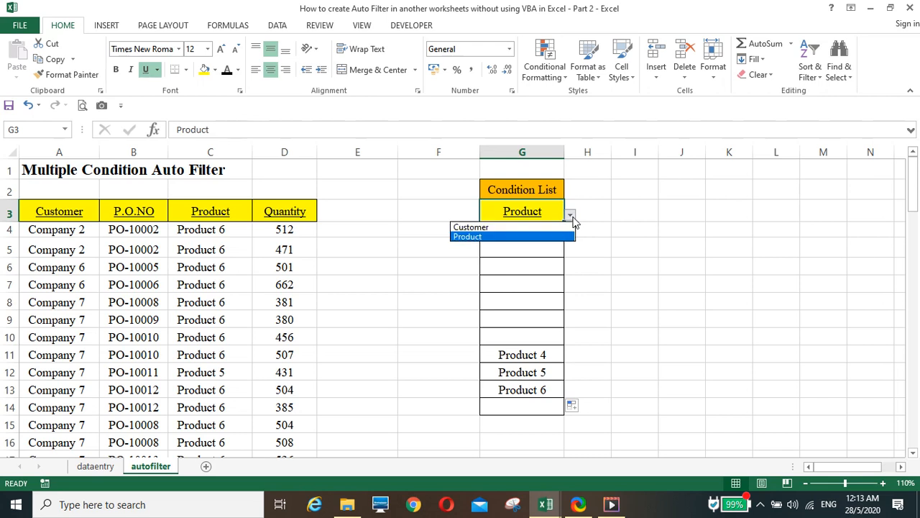
{"action": "left_click", "coordinate": [550, 227]}
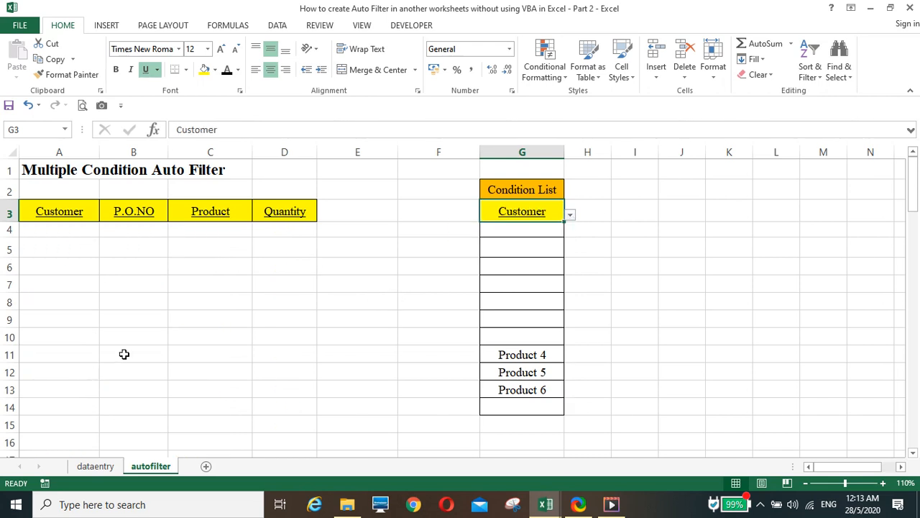
{"action": "left_click", "coordinate": [108, 467]}
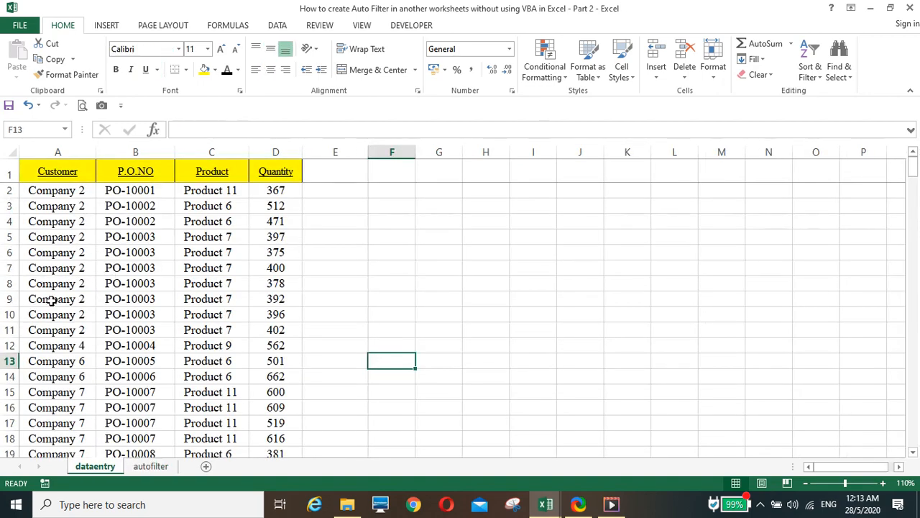
{"action": "left_click", "coordinate": [151, 466]}
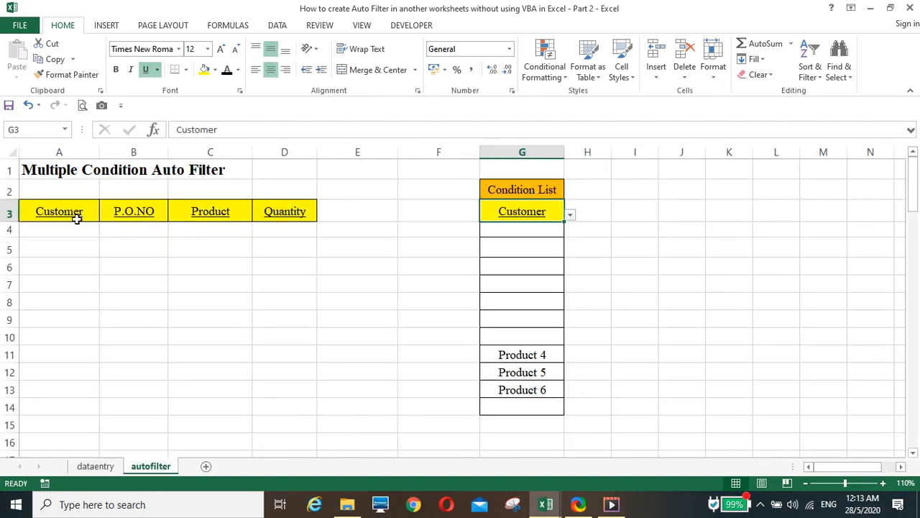
Step: Enter Company 1 in G6 and fill Company 2 into G7, then check the filtered records
{"action": "left_click", "coordinate": [507, 268]}
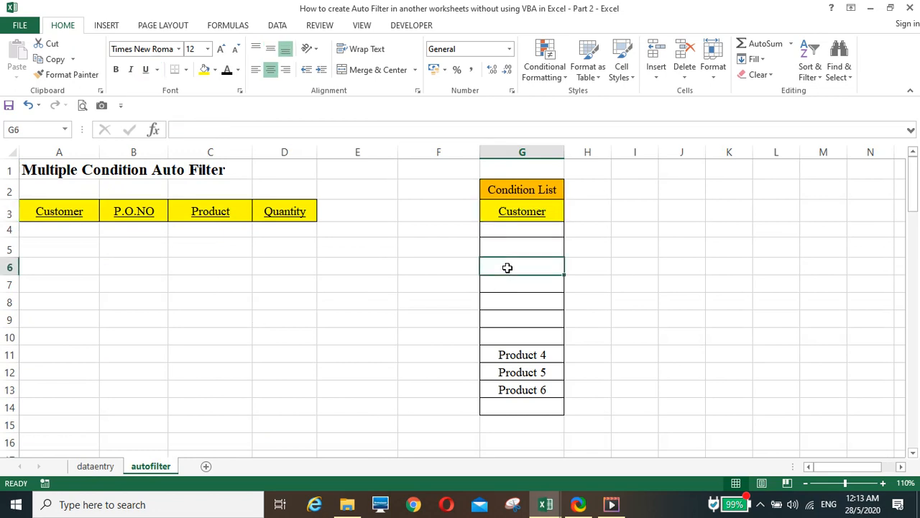
{"action": "type", "text": "Com"}
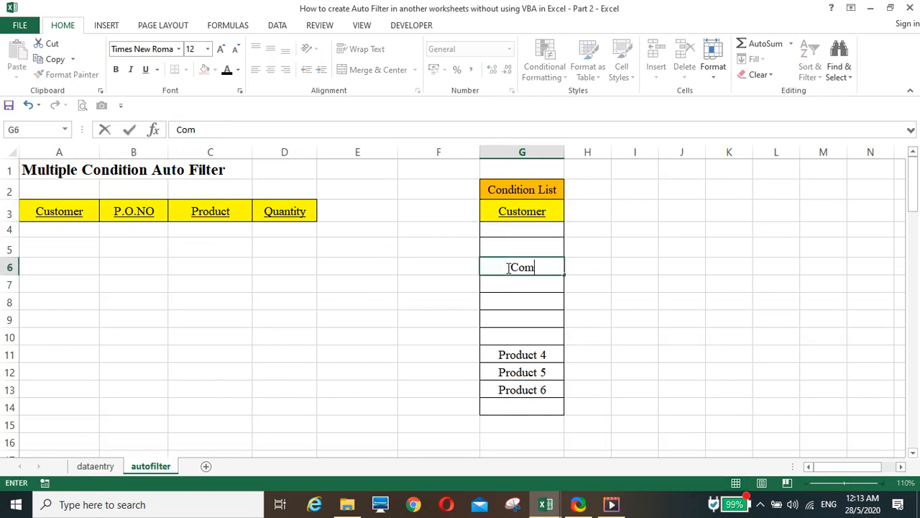
{"action": "type", "text": "pany"}
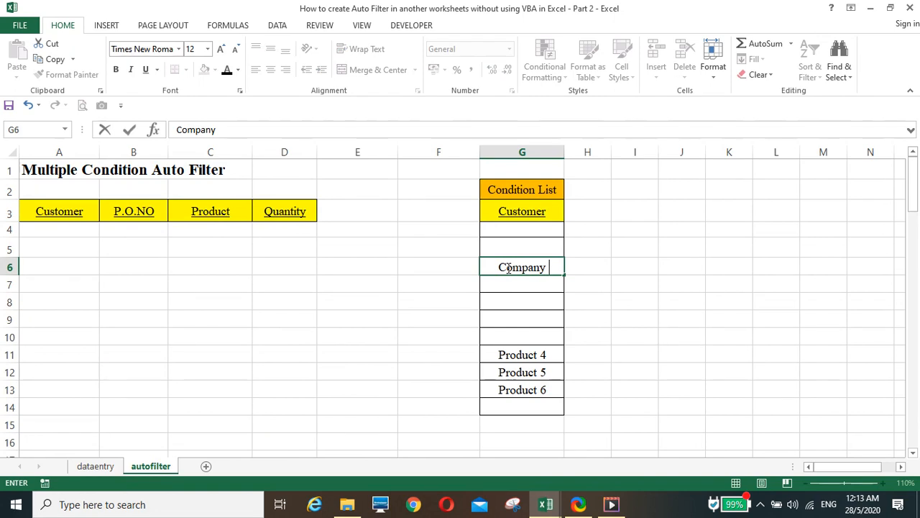
{"action": "type", "text": " 1"}
{"action": "left_click", "coordinate": [616, 314]}
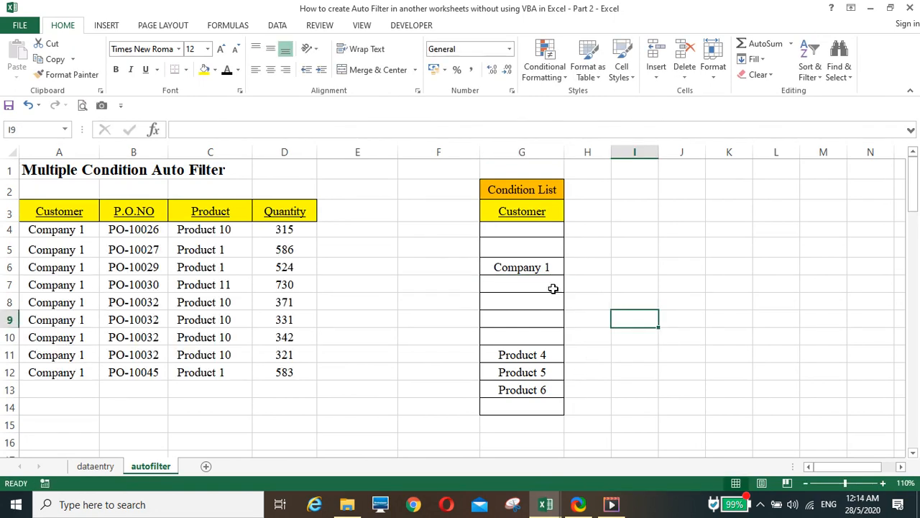
{"action": "left_click", "coordinate": [546, 268]}
{"action": "left_click_drag", "start_coordinate": [567, 291], "coordinate": [565, 293]}
{"action": "left_click", "coordinate": [626, 305]}
{"action": "scroll", "coordinate": [124, 349], "scroll_direction": "down", "scroll_amount": 5}
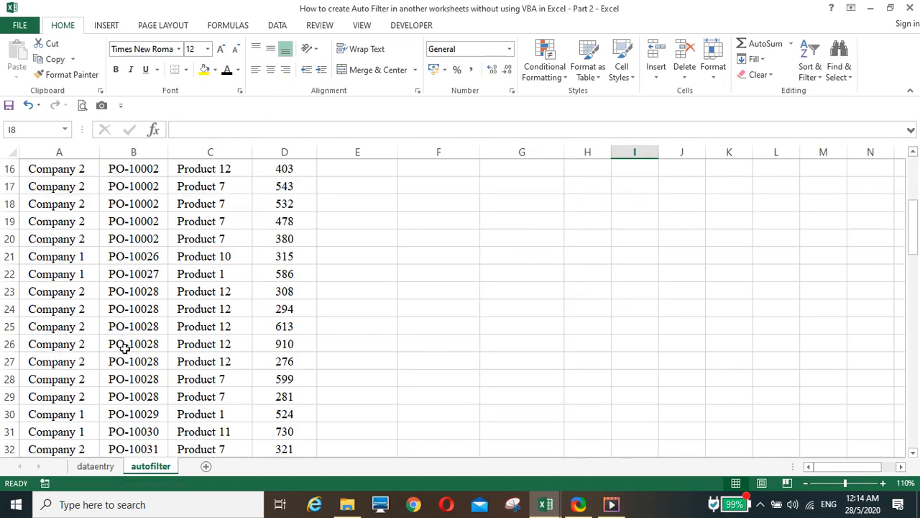
{"action": "scroll", "coordinate": [124, 353], "scroll_direction": "down", "scroll_amount": 6}
{"action": "scroll", "coordinate": [124, 352], "scroll_direction": "up", "scroll_amount": 11}
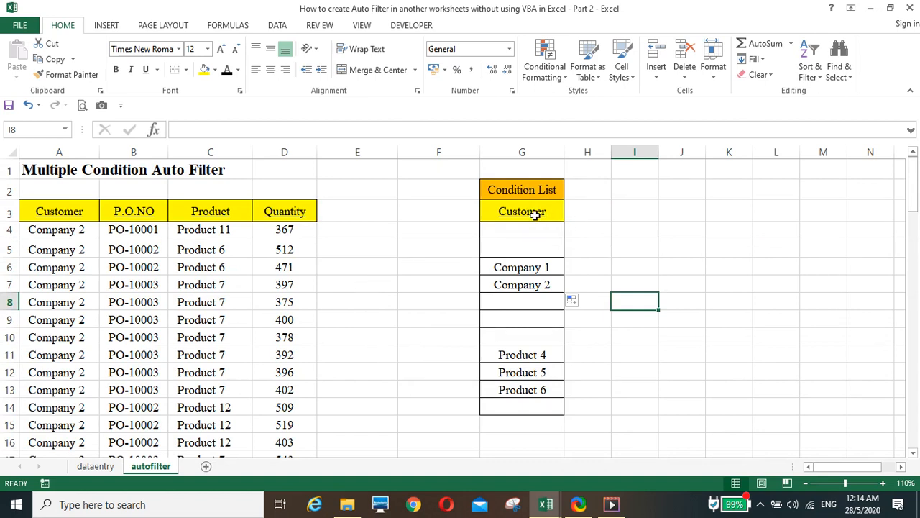
{"action": "left_click", "coordinate": [362, 316]}
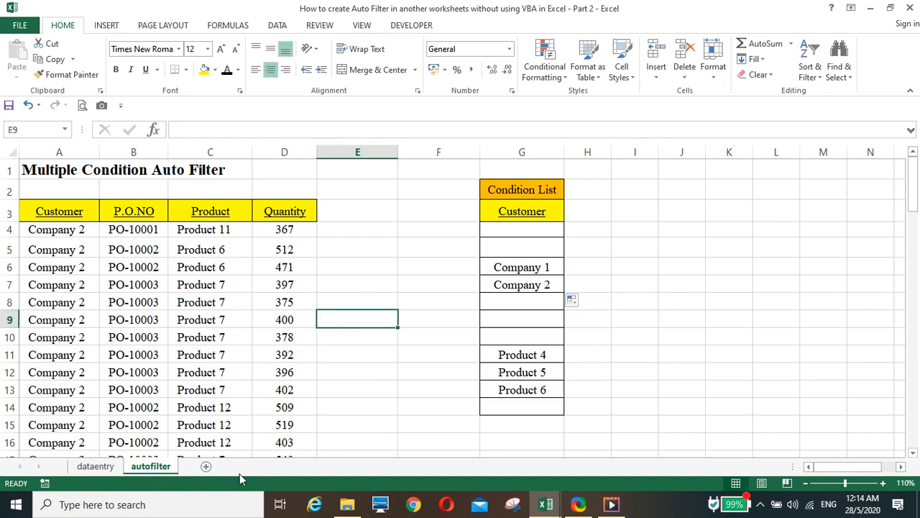
{"action": "left_click", "coordinate": [612, 332]}
Step: Bring the other workbook window forward, showing its autofilter sheet
{"action": "mouse_move", "coordinate": [548, 499]}
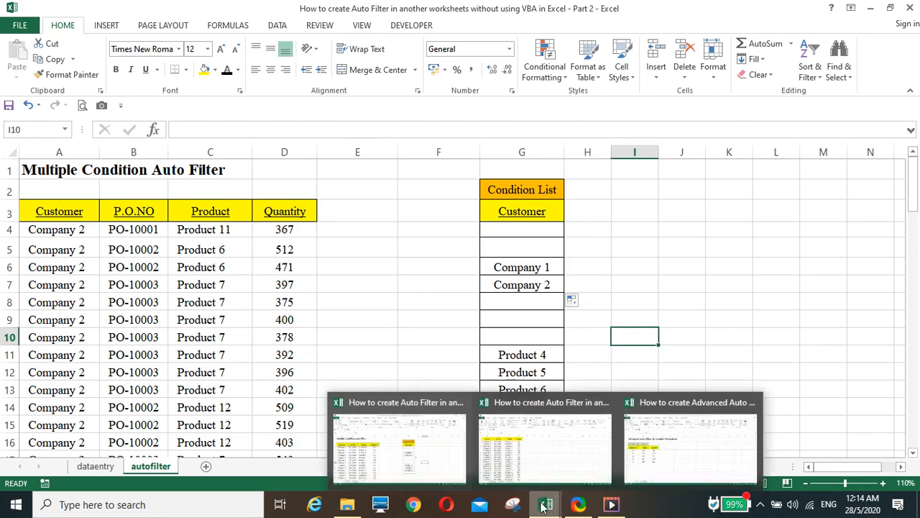
{"action": "left_click", "coordinate": [543, 462]}
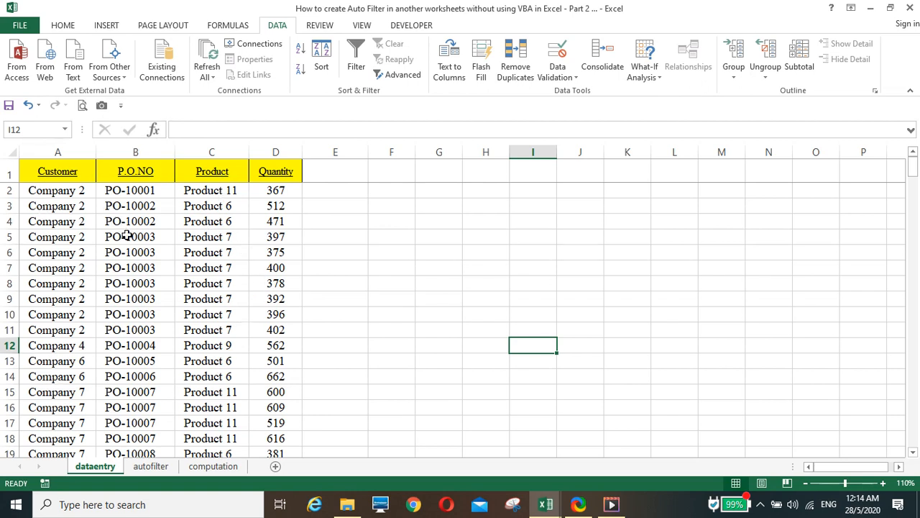
{"action": "left_click", "coordinate": [152, 466]}
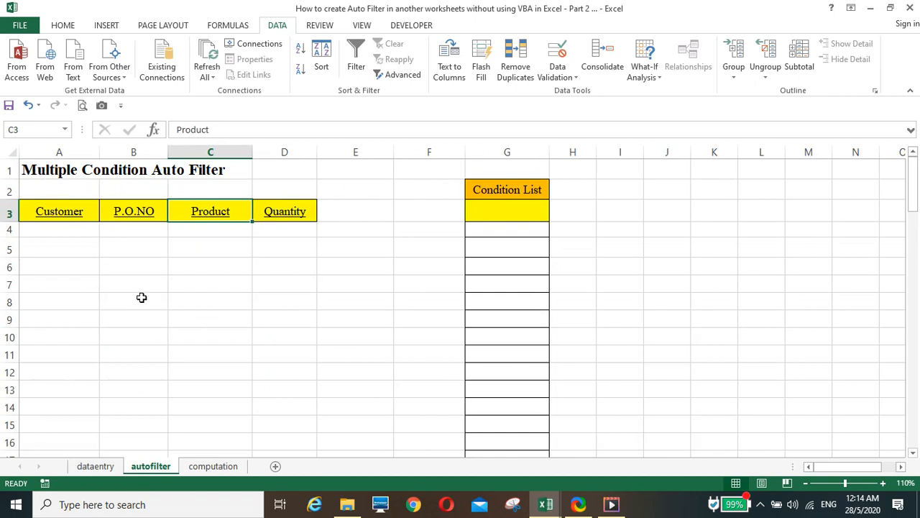
Step: Compare the Customer–Quantity headers with dataentry, then select the empty condition header G3
{"action": "left_click_drag", "start_coordinate": [54, 215], "coordinate": [310, 213]}
{"action": "left_click", "coordinate": [96, 466]}
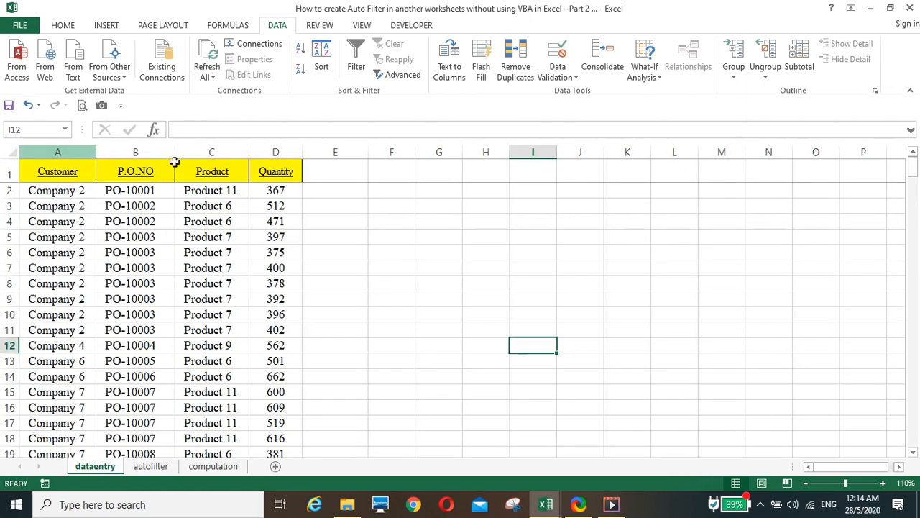
{"action": "left_click", "coordinate": [151, 466]}
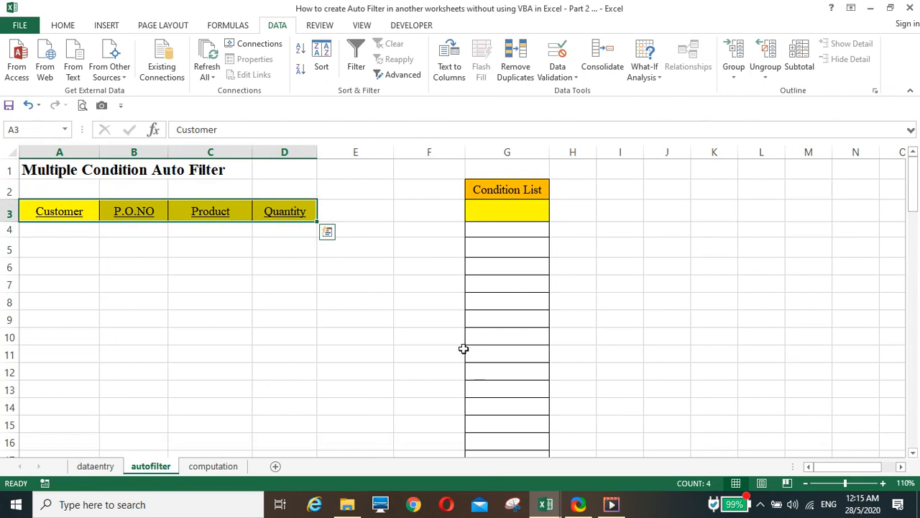
{"action": "scroll", "coordinate": [447, 332], "scroll_direction": "down", "scroll_amount": 3}
{"action": "scroll", "coordinate": [417, 320], "scroll_direction": "up", "scroll_amount": 3}
{"action": "left_click", "coordinate": [376, 290]}
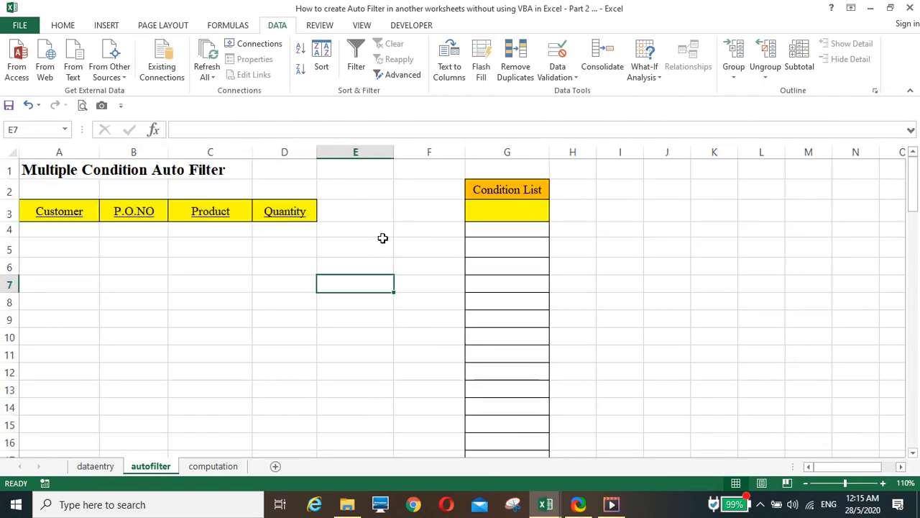
{"action": "left_click", "coordinate": [65, 214]}
{"action": "left_click", "coordinate": [200, 217]}
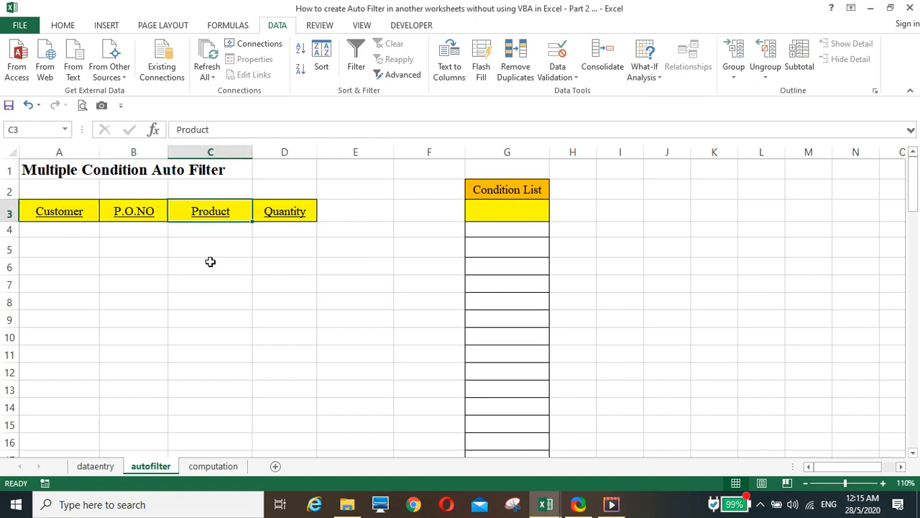
{"action": "left_click", "coordinate": [257, 307]}
{"action": "left_click", "coordinate": [498, 211]}
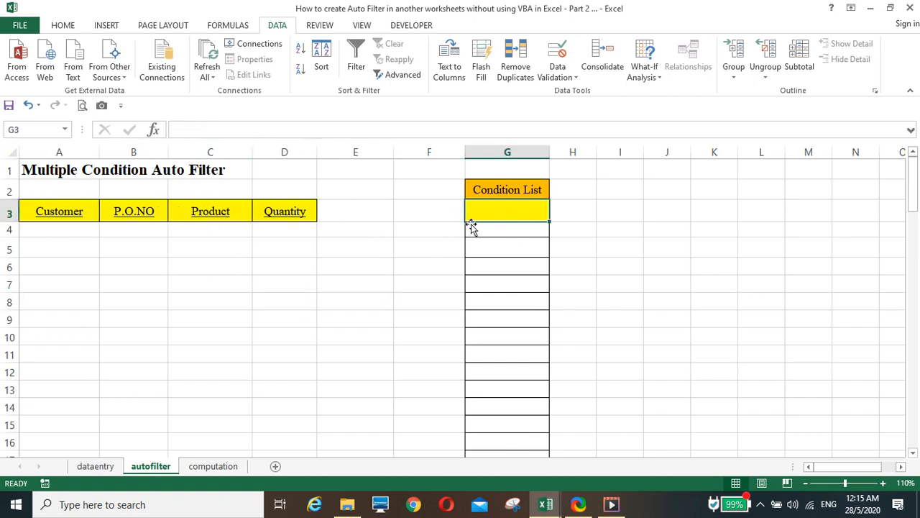
Step: Give G3 a List validation with source 'Customer, Product' and show its drop-down
{"action": "left_click", "coordinate": [563, 65]}
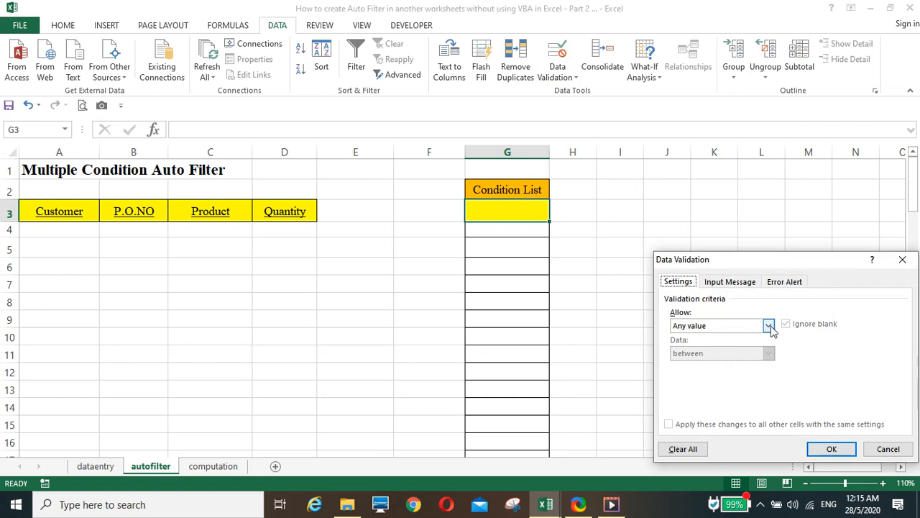
{"action": "left_click", "coordinate": [769, 326]}
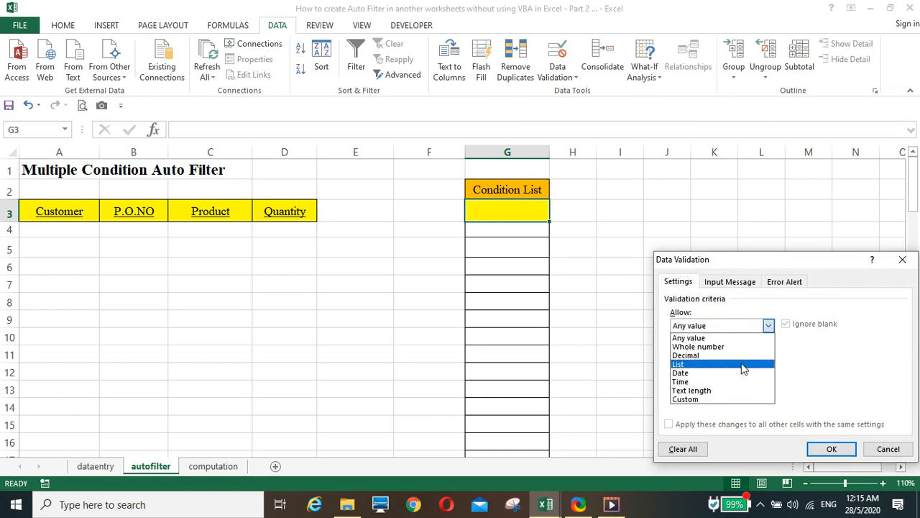
{"action": "left_click", "coordinate": [744, 366]}
{"action": "left_click", "coordinate": [684, 382]}
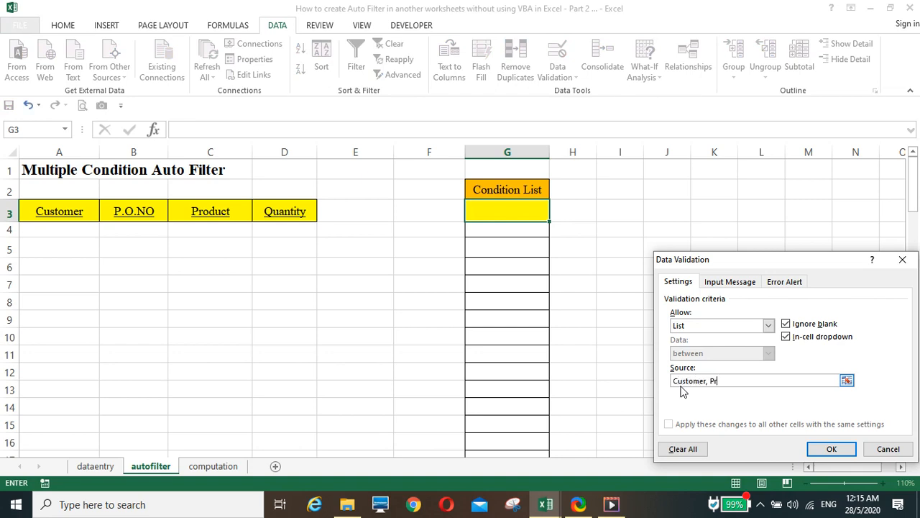
{"action": "type", "text": "Customer, Product"}
{"action": "left_click", "coordinate": [827, 448]}
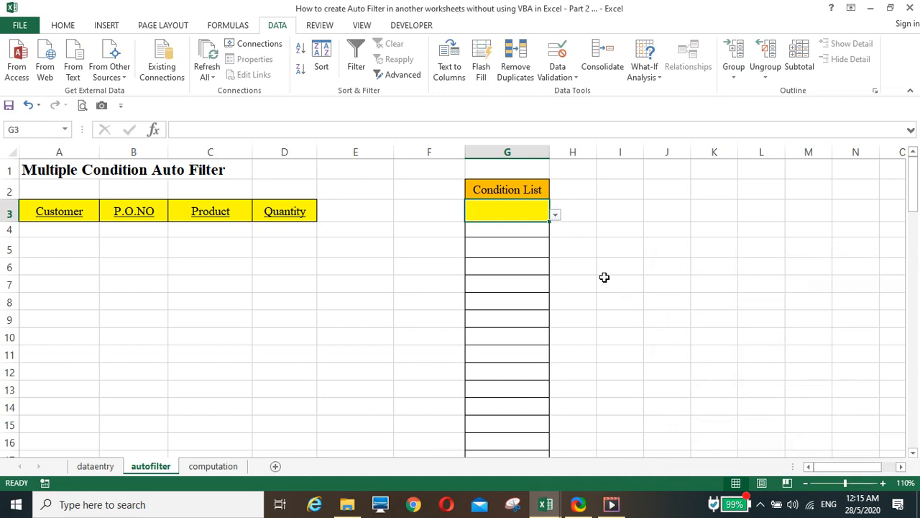
{"action": "left_click", "coordinate": [555, 216]}
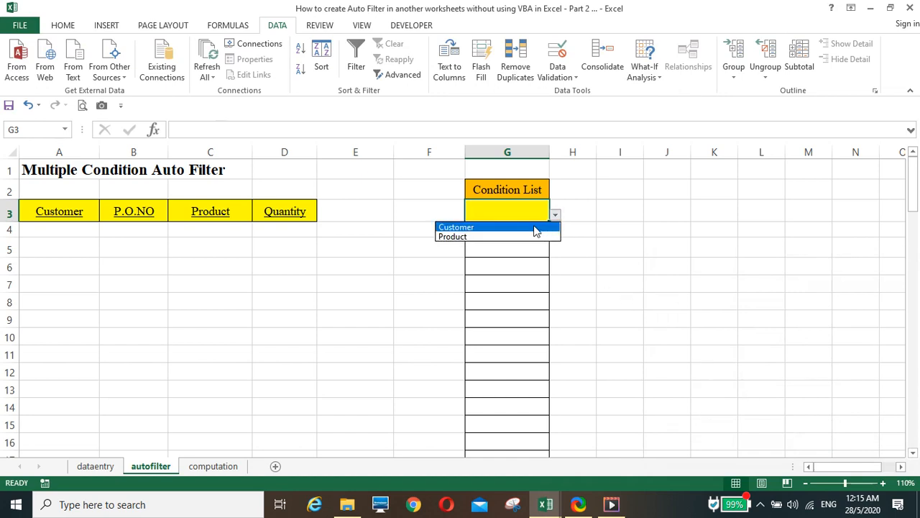
Step: Choose Customer in G3 and enter Company 1 in G6
{"action": "left_click", "coordinate": [536, 227]}
{"action": "left_click", "coordinate": [514, 268]}
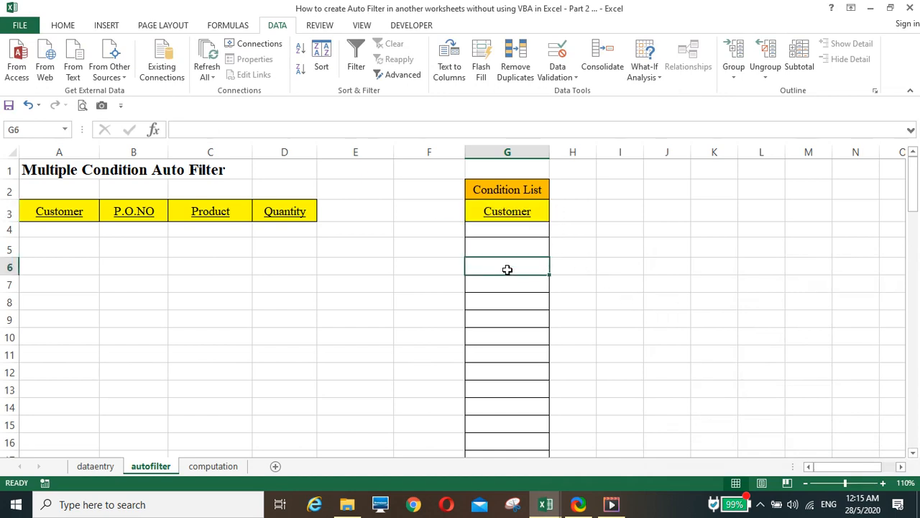
{"action": "type", "text": "Com"}
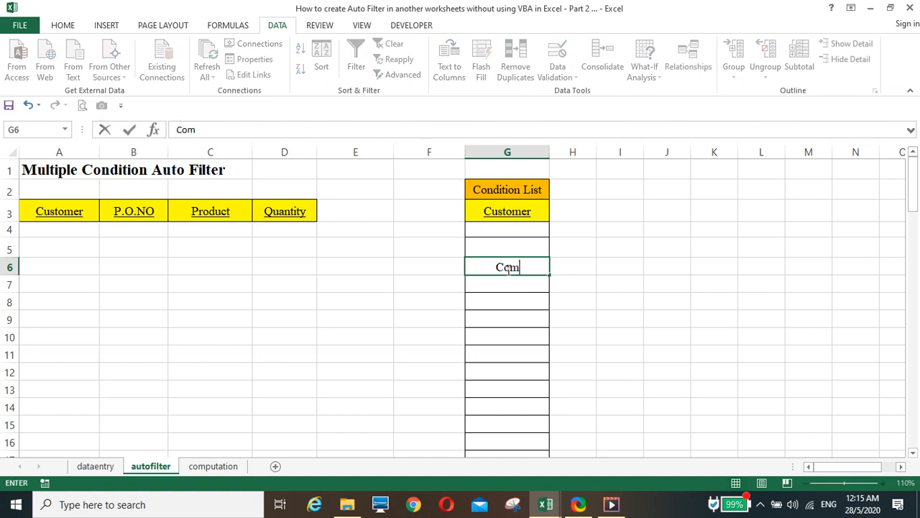
{"action": "type", "text": "pany 1"}
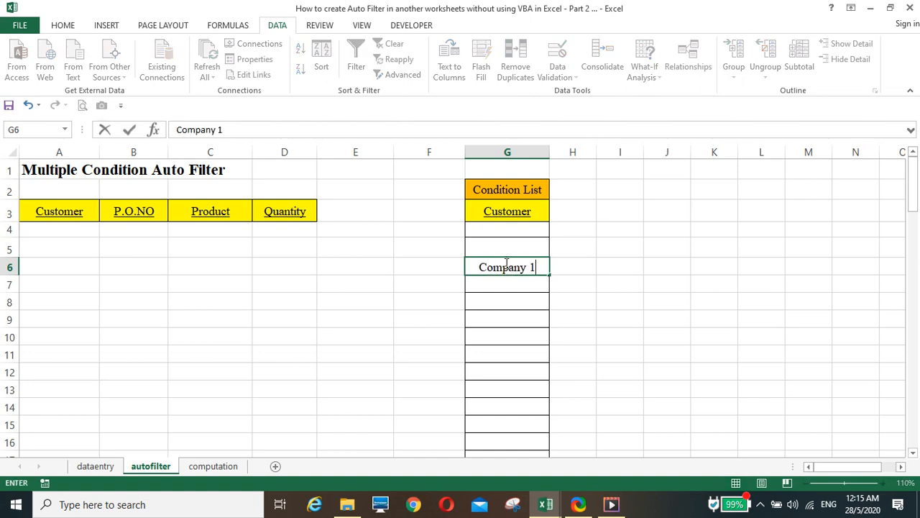
{"action": "left_click", "coordinate": [585, 297]}
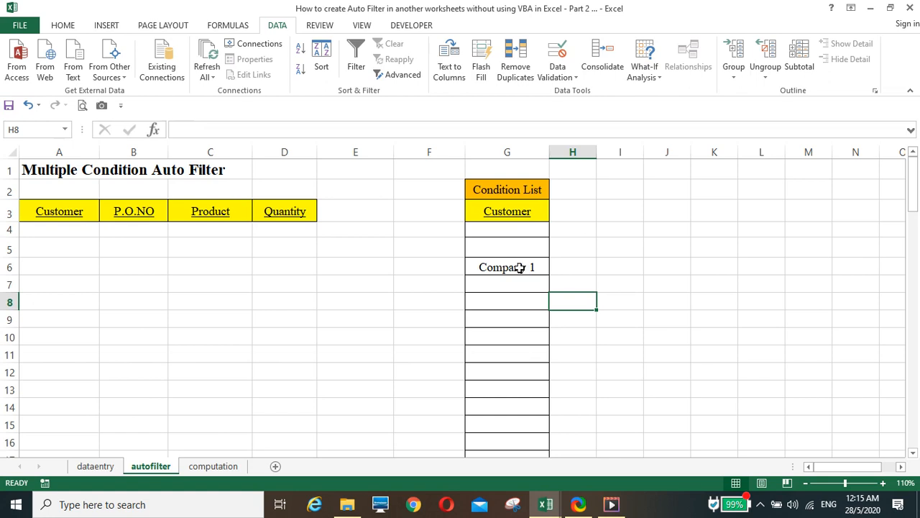
{"action": "left_click", "coordinate": [396, 236]}
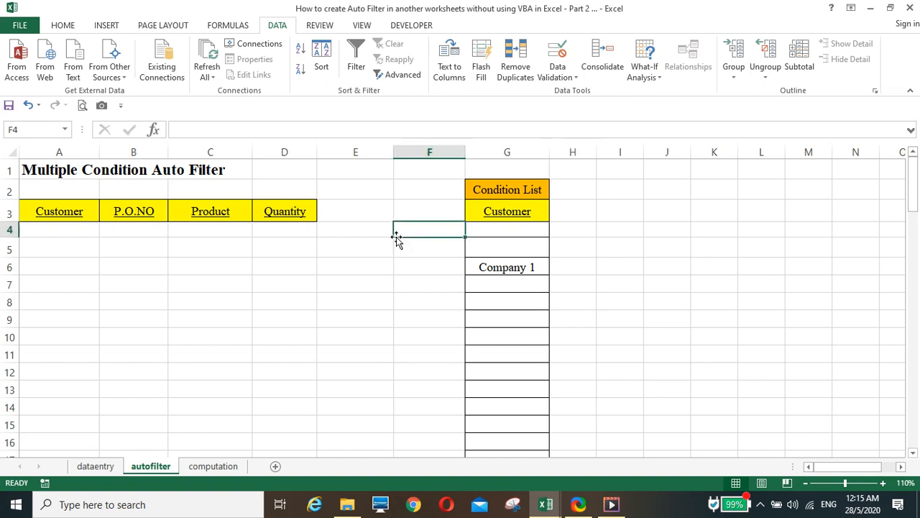
Step: Link computation sheet A1 to =autofilter!G3 so it shows Customer, and autofit column A
{"action": "left_click", "coordinate": [214, 467]}
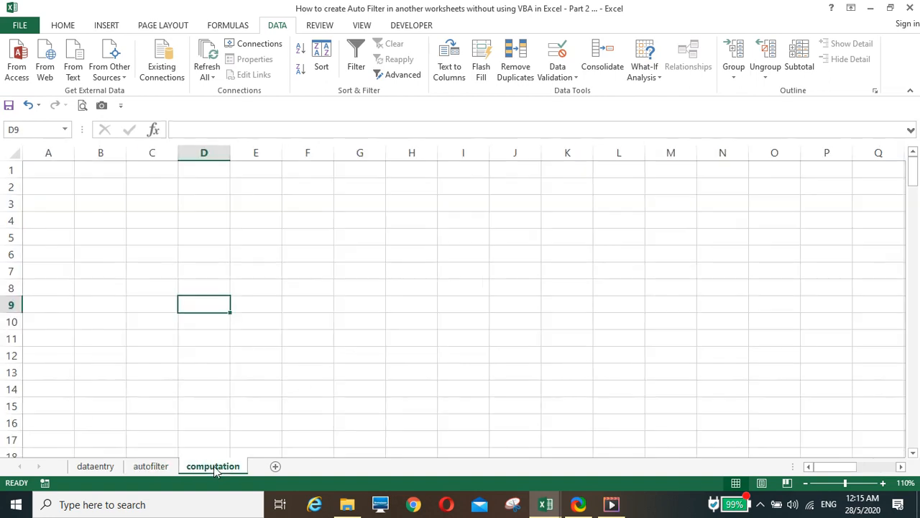
{"action": "left_click", "coordinate": [96, 467]}
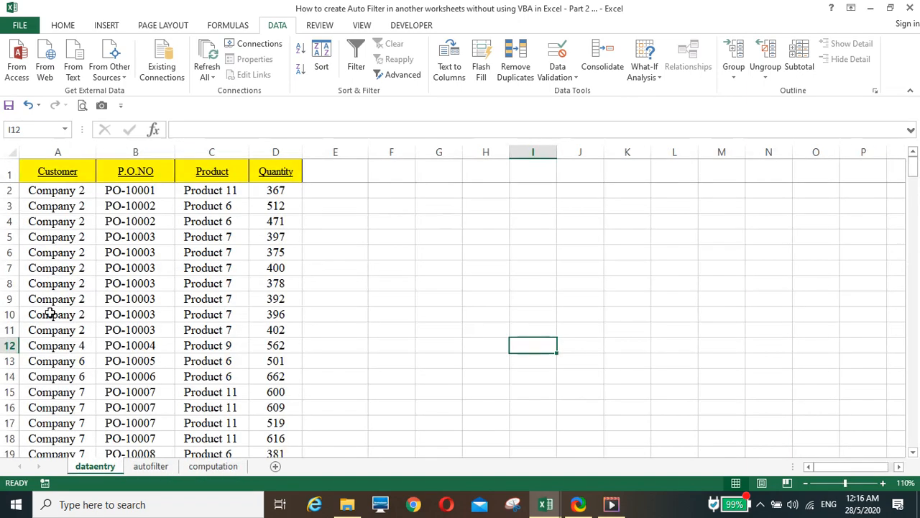
{"action": "left_click", "coordinate": [206, 468]}
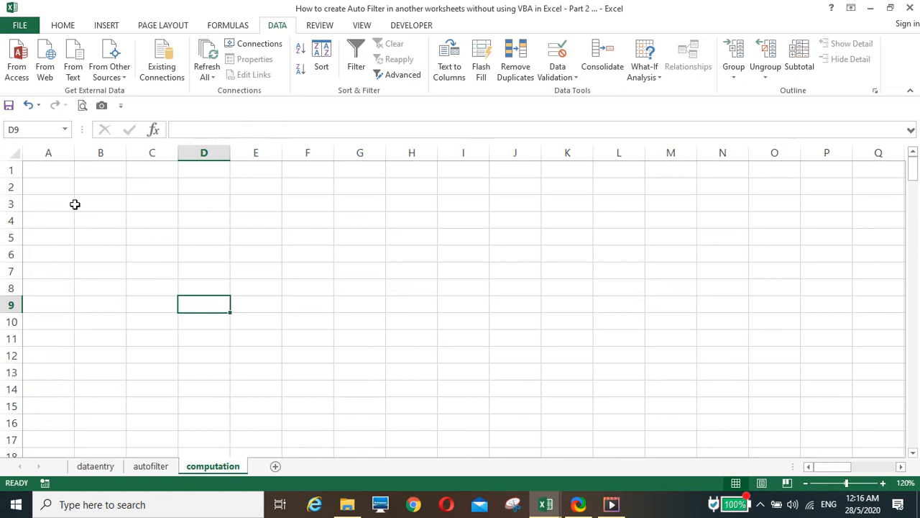
{"action": "left_click", "coordinate": [53, 169]}
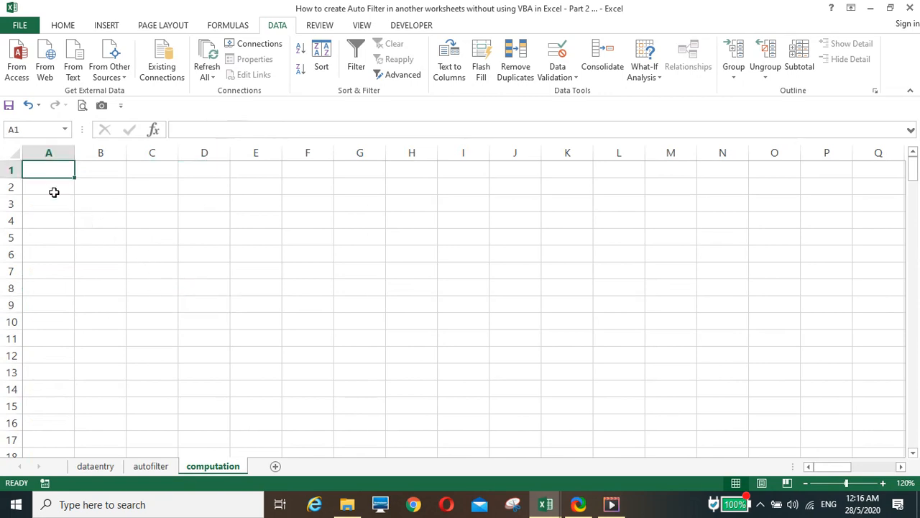
{"action": "type", "text": "="}
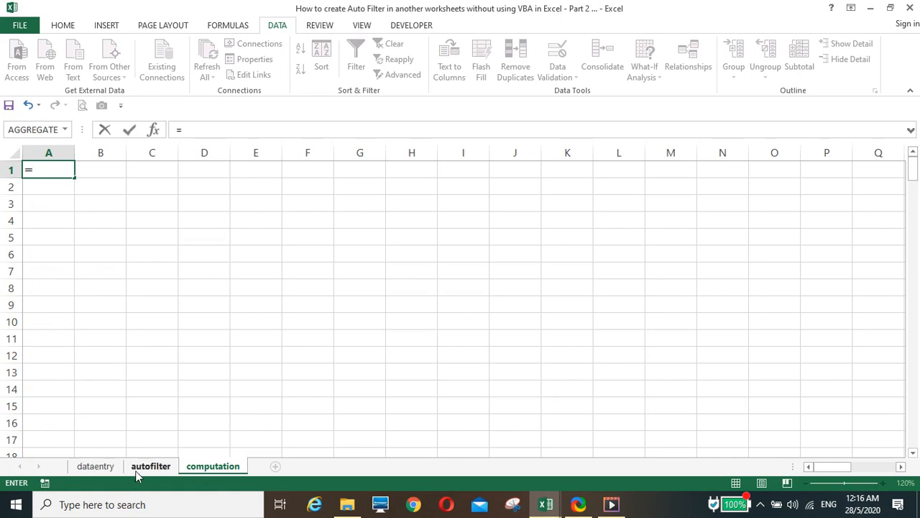
{"action": "left_click", "coordinate": [147, 466]}
{"action": "left_click", "coordinate": [507, 210]}
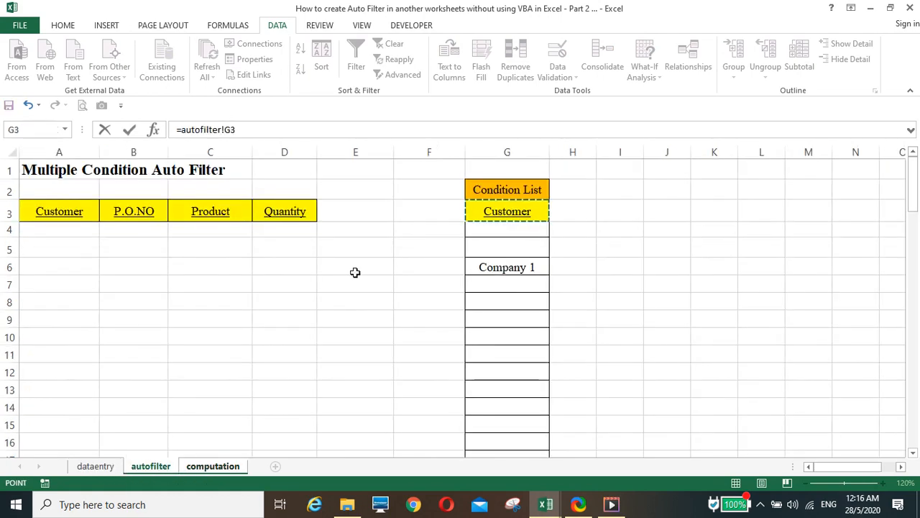
{"action": "key", "text": "Return"}
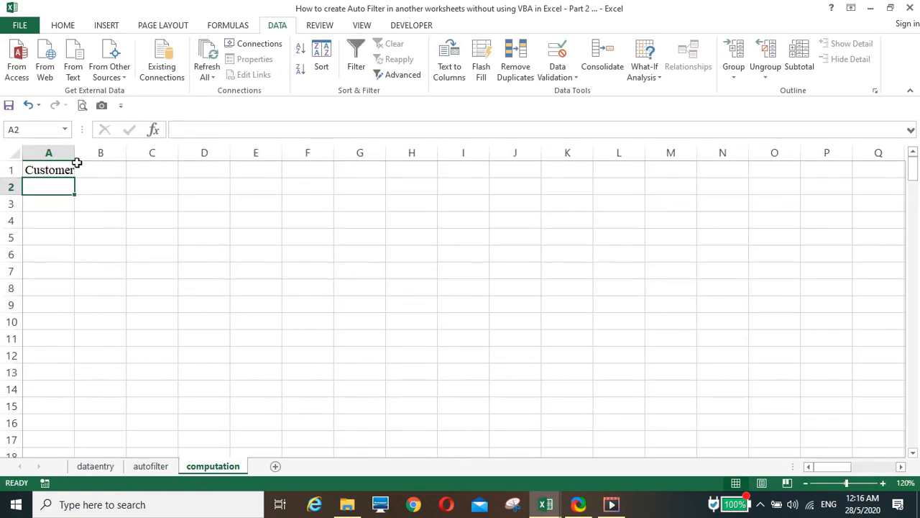
{"action": "double_click", "coordinate": [74, 156]}
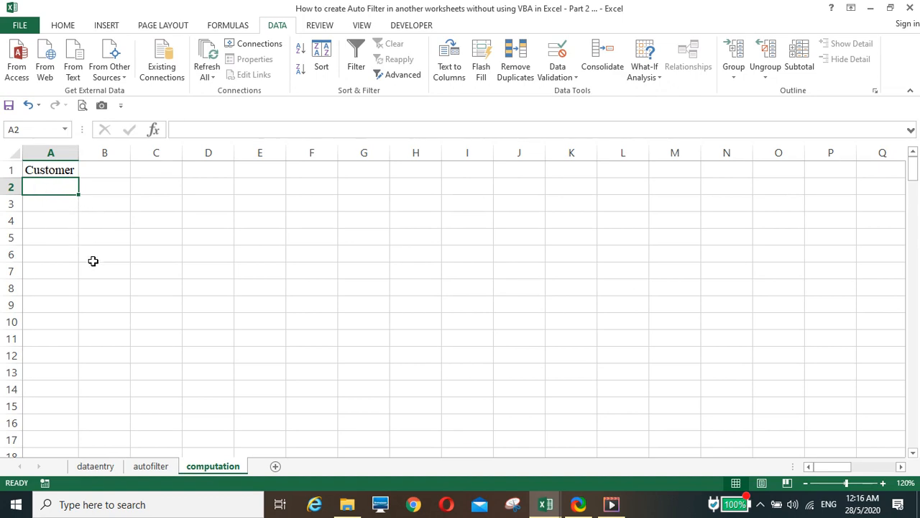
Step: Begin an HLOOKUP formula in A2 using A1 as the lookup value
{"action": "type", "text": "=hll"}
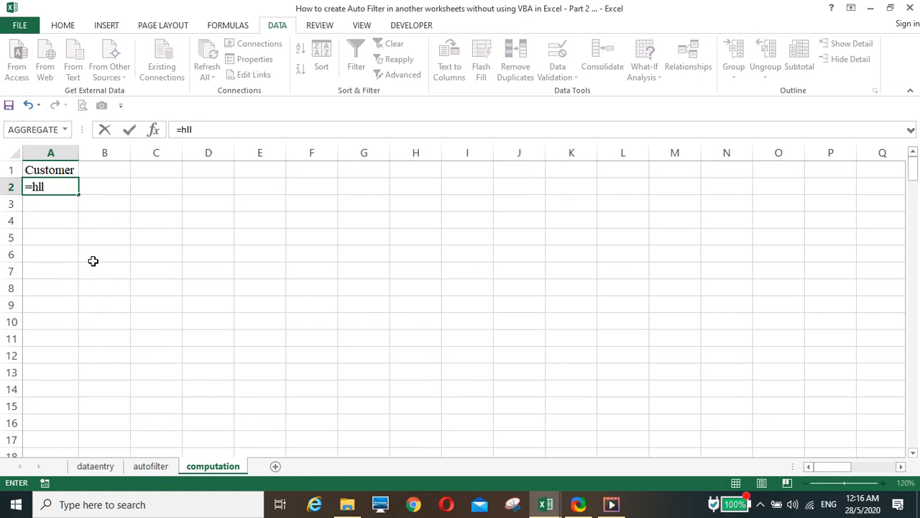
{"action": "key", "text": "BackSpace"}
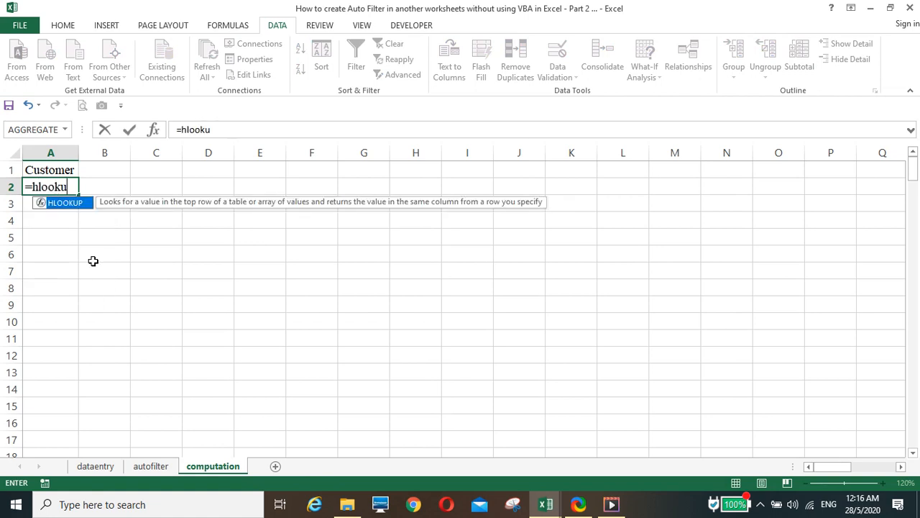
{"action": "type", "text": "ookup("}
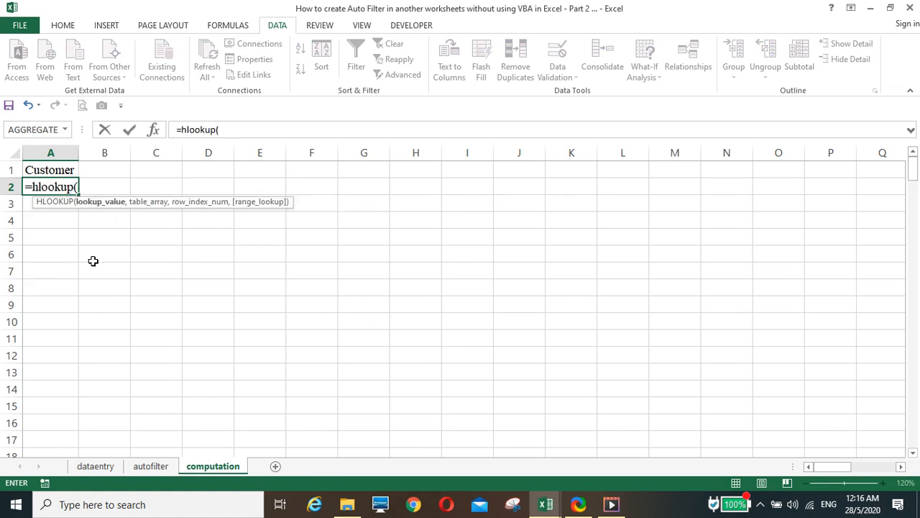
{"action": "left_click", "coordinate": [50, 169]}
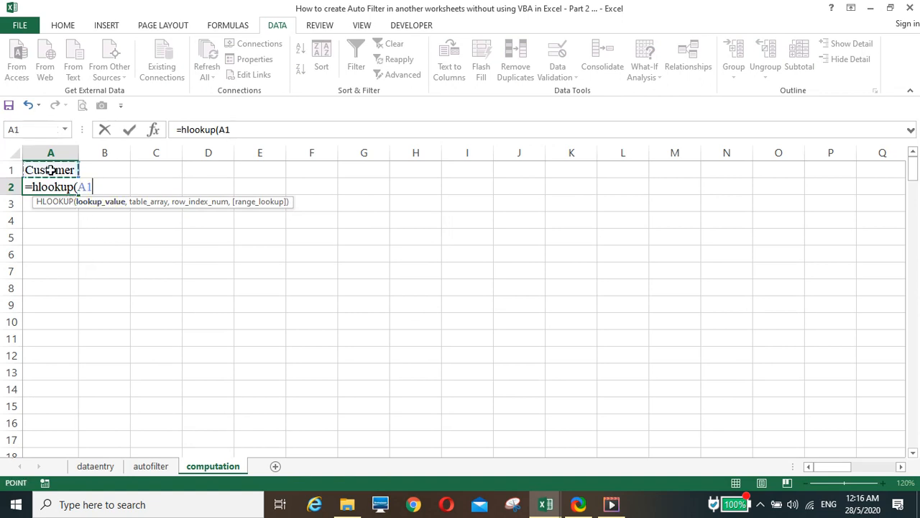
{"action": "type", "text": ","}
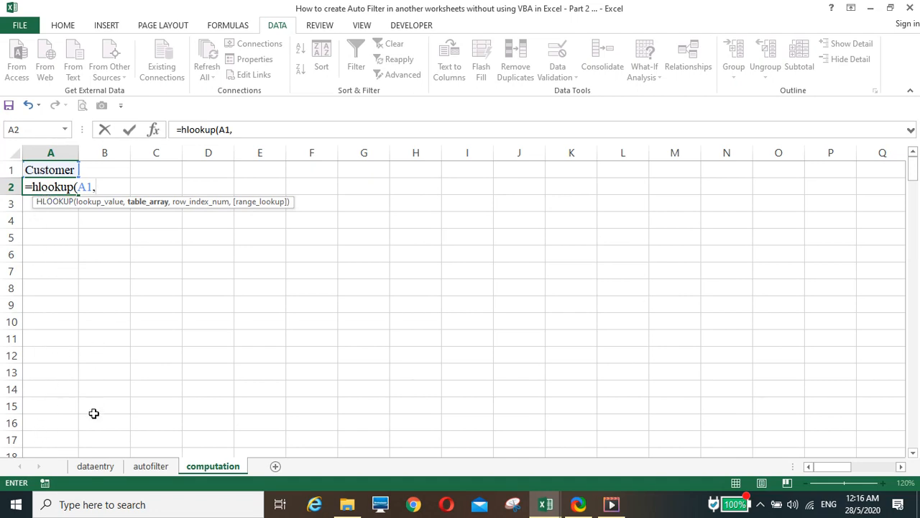
Step: Complete it with range dataentry!A1:D1000, row index ROW() and exact match 0
{"action": "left_click", "coordinate": [91, 472]}
{"action": "left_click", "coordinate": [92, 466]}
{"action": "left_click_drag", "start_coordinate": [42, 171], "coordinate": [298, 315]}
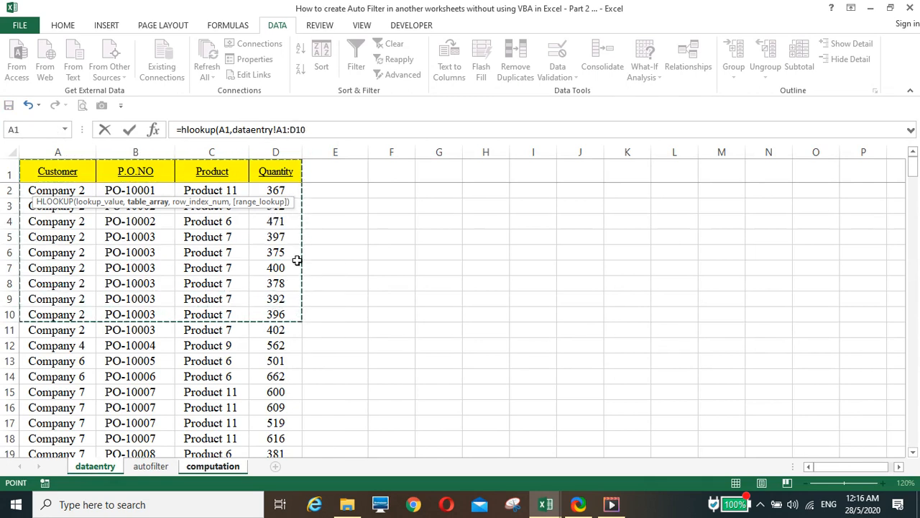
{"action": "left_click", "coordinate": [319, 128]}
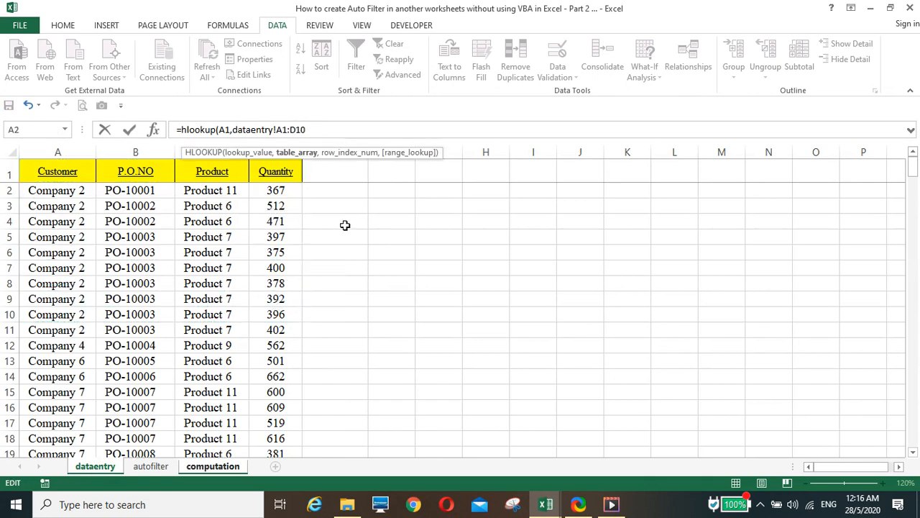
{"action": "type", "text": "00,"}
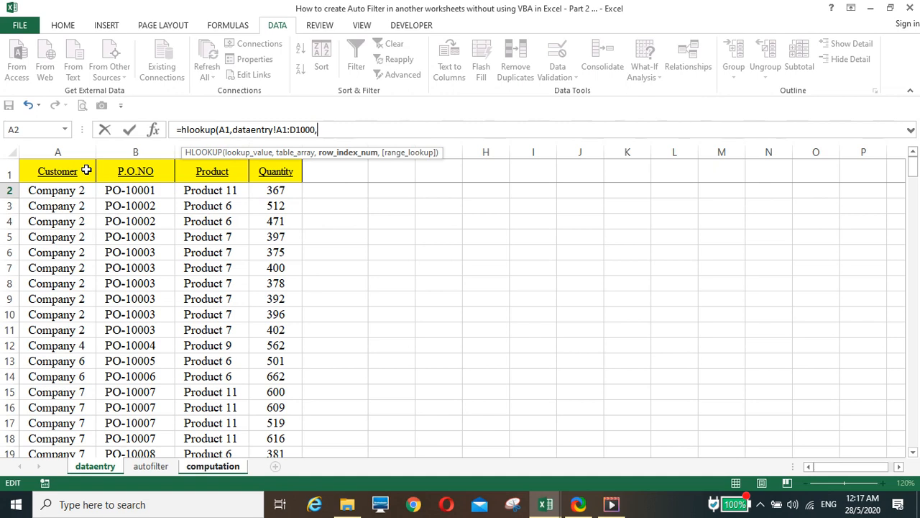
{"action": "type", "text": "row("}
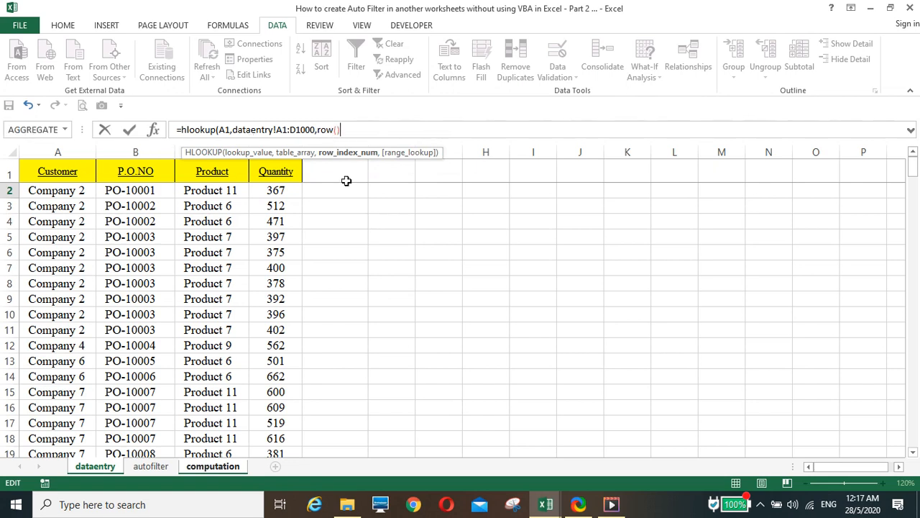
{"action": "type", "text": ","}
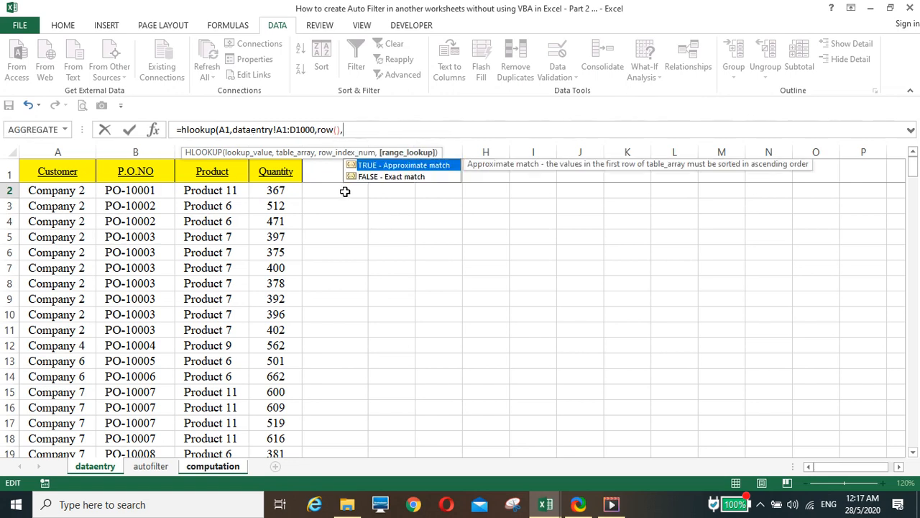
{"action": "type", "text": "0)"}
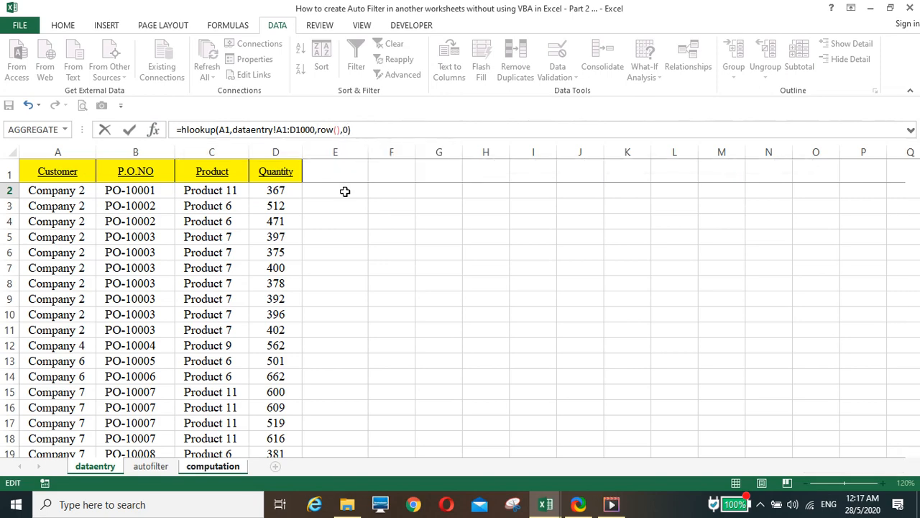
{"action": "key", "text": "Return"}
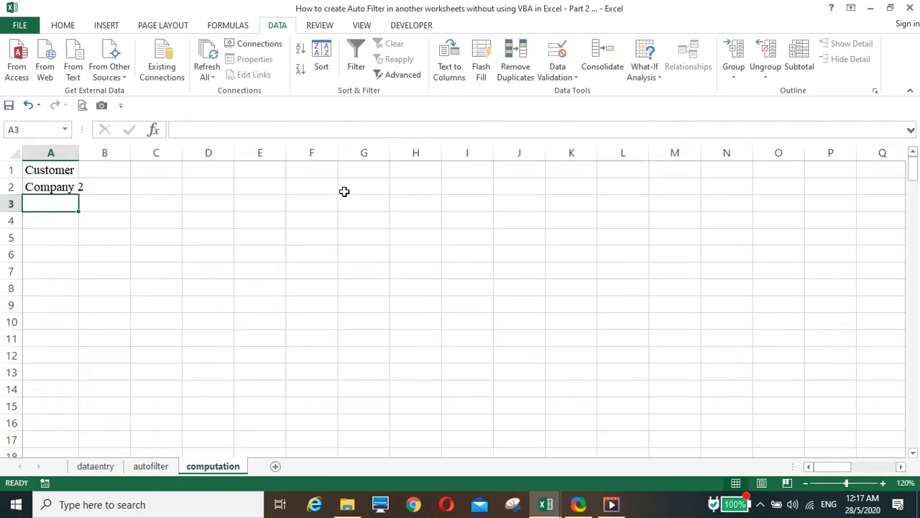
Step: Autofit column A to show Company 2 and check A2's formula against dataentry
{"action": "double_click", "coordinate": [79, 156]}
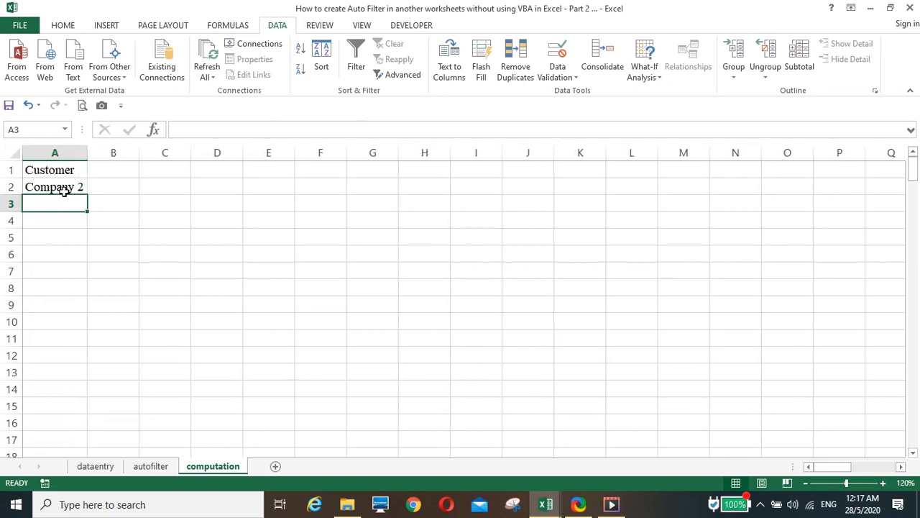
{"action": "left_click", "coordinate": [65, 188]}
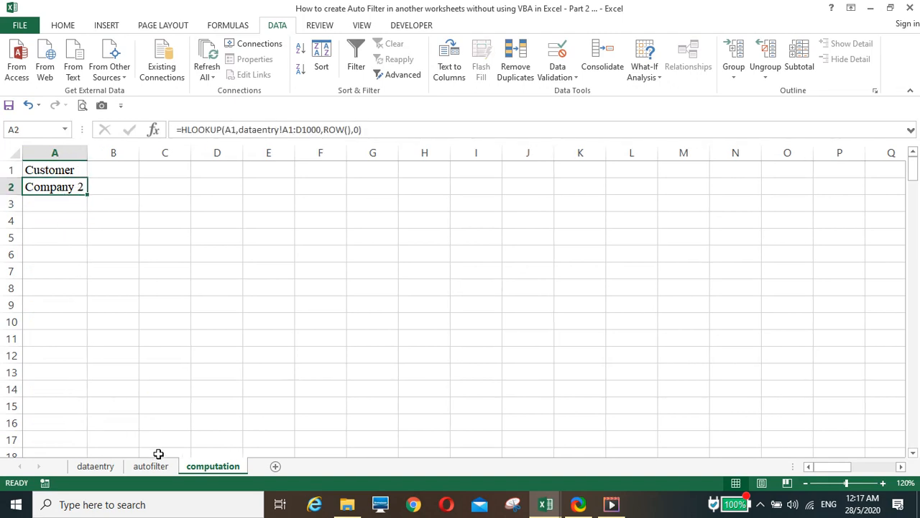
{"action": "left_click", "coordinate": [95, 466]}
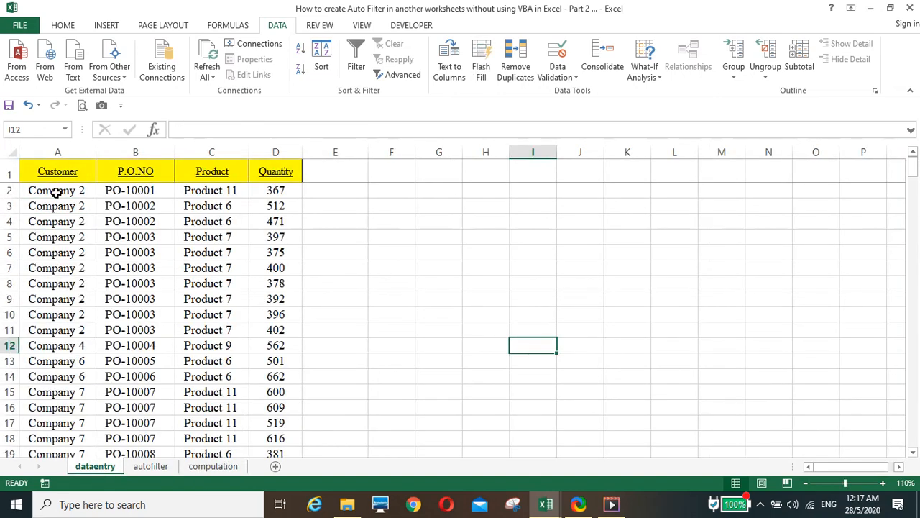
{"action": "left_click", "coordinate": [205, 464]}
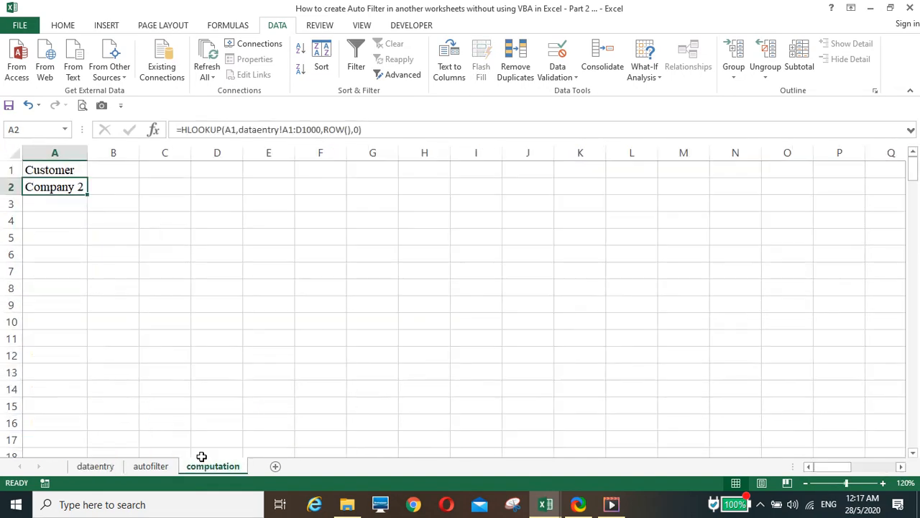
Step: Make A2's references absolute: $A$1 and dataentry!$A$1:$D$1000
{"action": "left_click", "coordinate": [231, 128]}
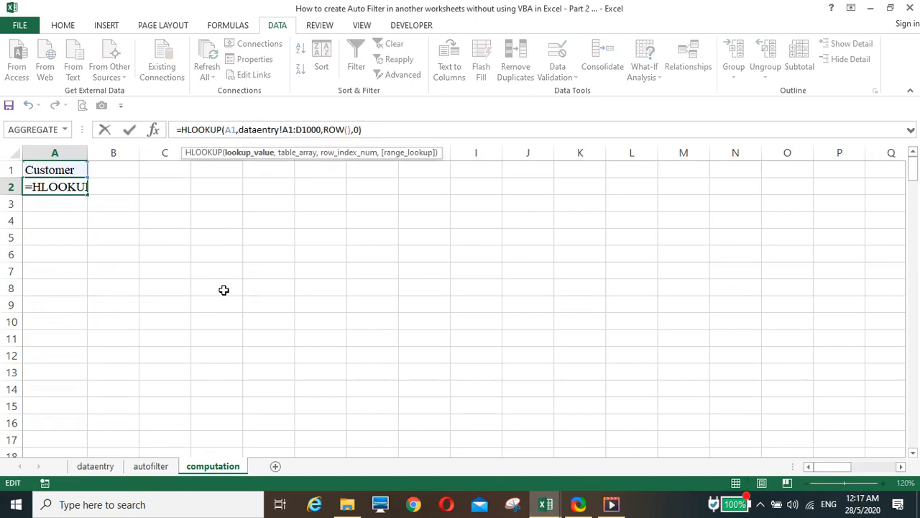
{"action": "key", "text": "F4"}
{"action": "double_click", "coordinate": [296, 130]}
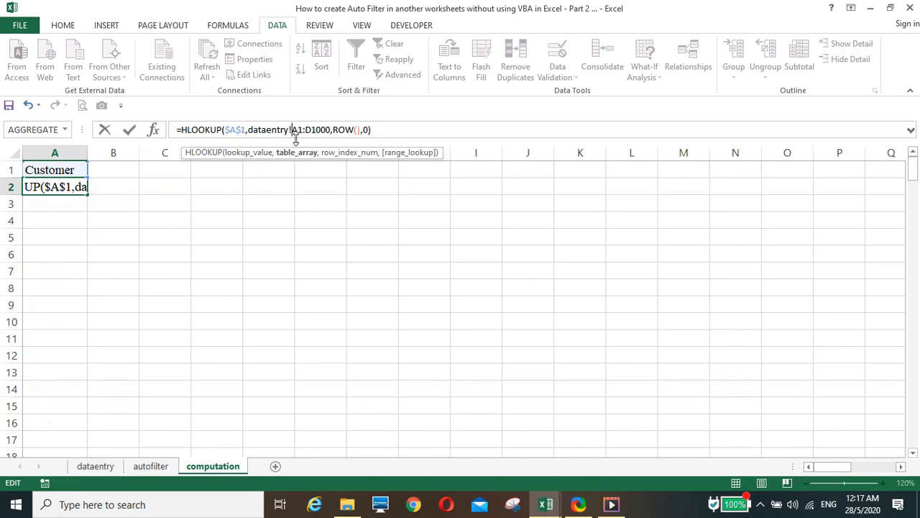
{"action": "key", "text": "F4"}
{"action": "double_click", "coordinate": [327, 130]}
{"action": "key", "text": "F4"}
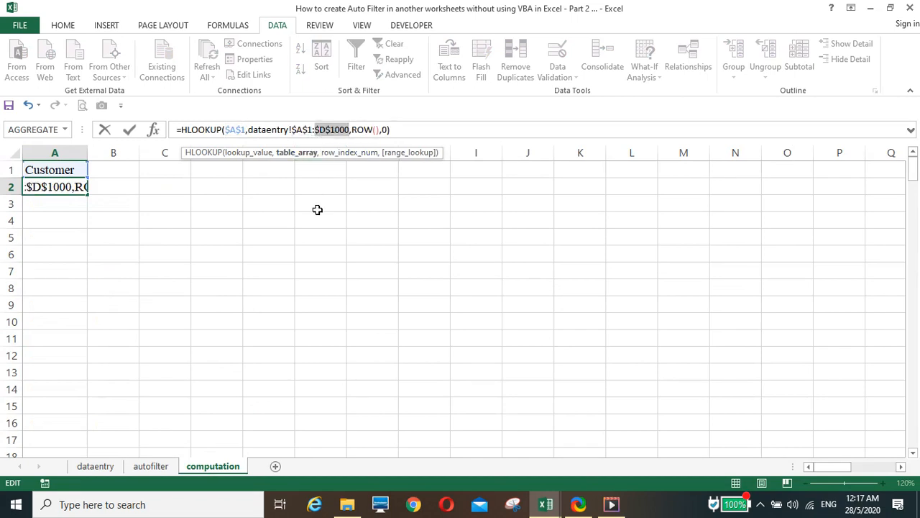
{"action": "key", "text": "Return"}
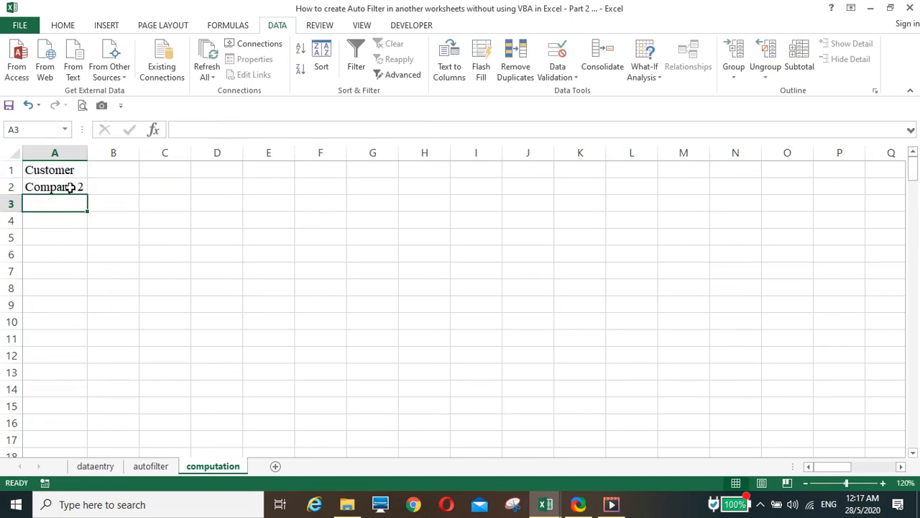
{"action": "key", "text": "Up"}
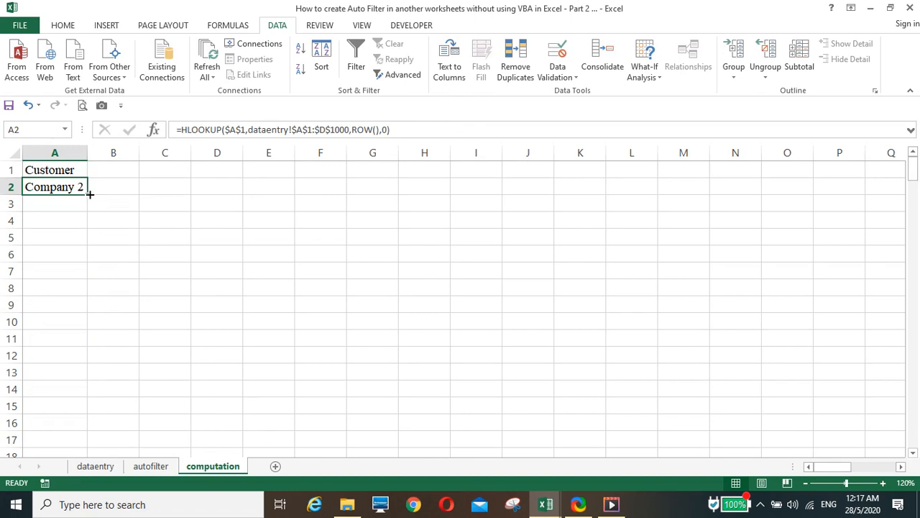
Step: Copy the A2 HLOOKUP formula down to A172 and widen column A slightly
{"action": "left_click_drag", "start_coordinate": [89, 194], "coordinate": [98, 256]}
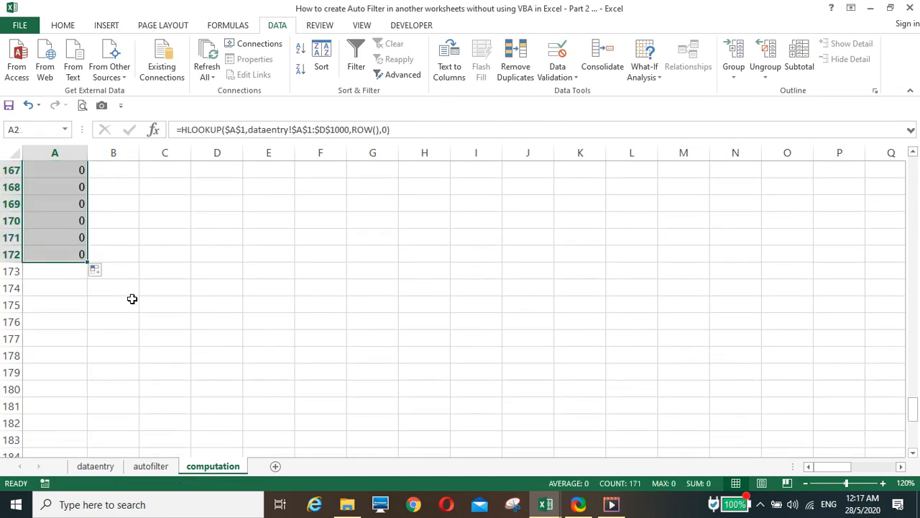
{"action": "scroll", "coordinate": [132, 299], "scroll_direction": "up", "scroll_amount": 6}
{"action": "scroll", "coordinate": [133, 299], "scroll_direction": "up", "scroll_amount": 20}
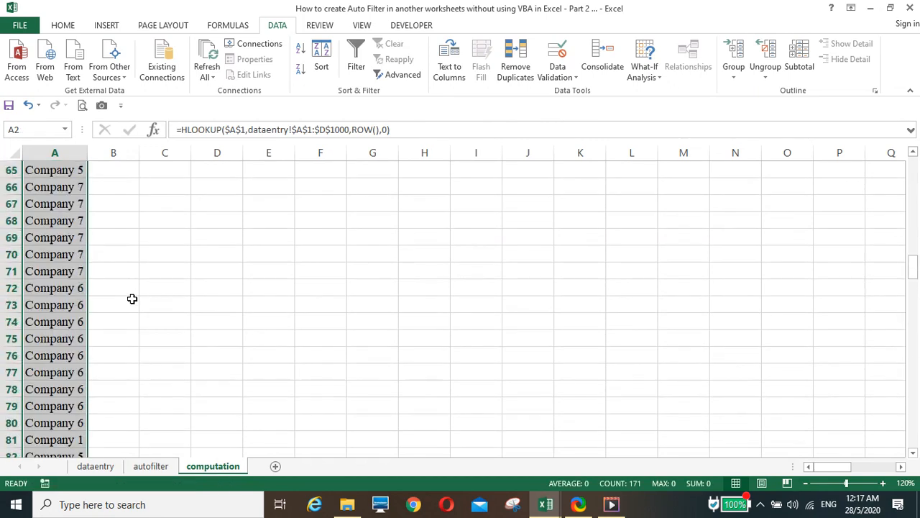
{"action": "scroll", "coordinate": [132, 298], "scroll_direction": "up", "scroll_amount": 15}
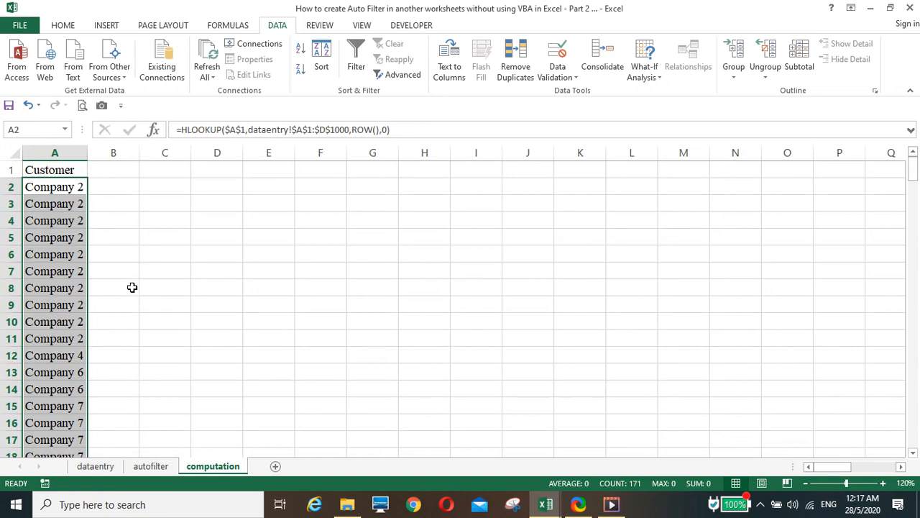
{"action": "left_click_drag", "start_coordinate": [92, 153], "coordinate": [94, 153]}
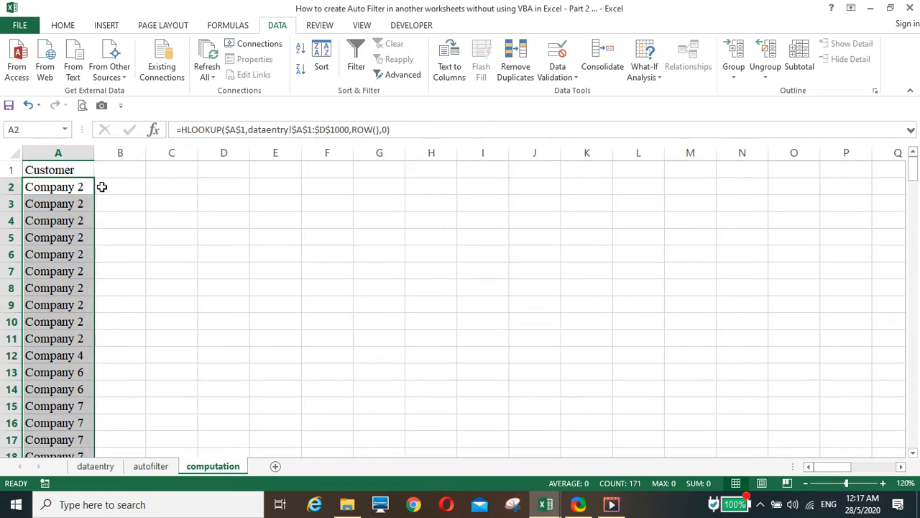
Step: Set the G3 condition field to Product and check column A on the computation sheet
{"action": "left_click", "coordinate": [157, 469]}
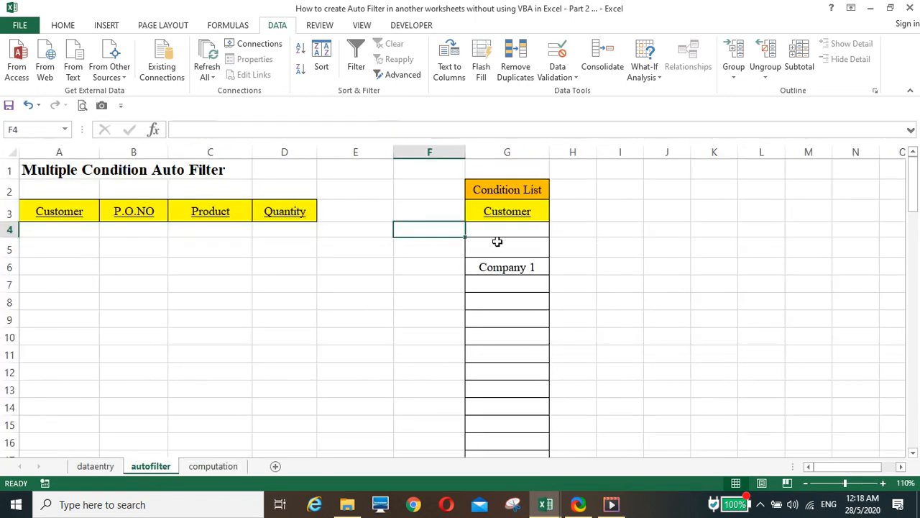
{"action": "left_click", "coordinate": [501, 212]}
{"action": "left_click", "coordinate": [555, 216]}
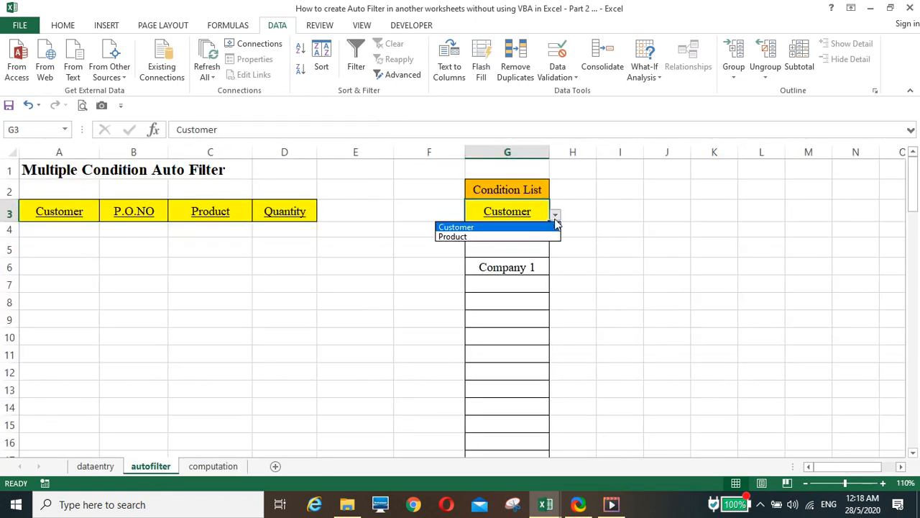
{"action": "left_click", "coordinate": [534, 237]}
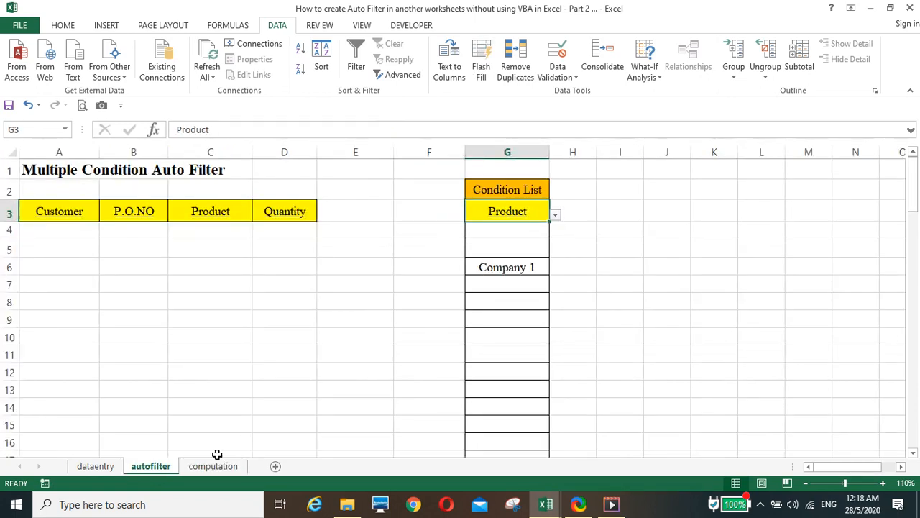
{"action": "left_click", "coordinate": [213, 466]}
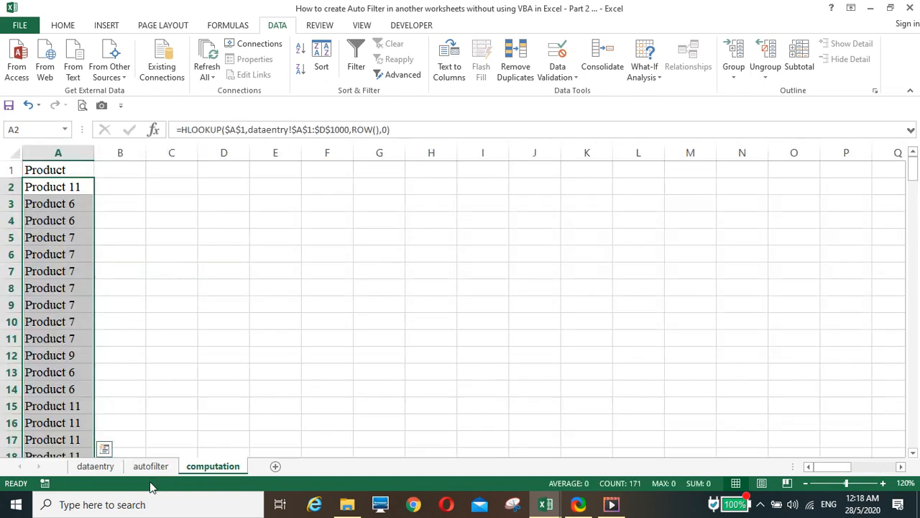
{"action": "left_click", "coordinate": [62, 189]}
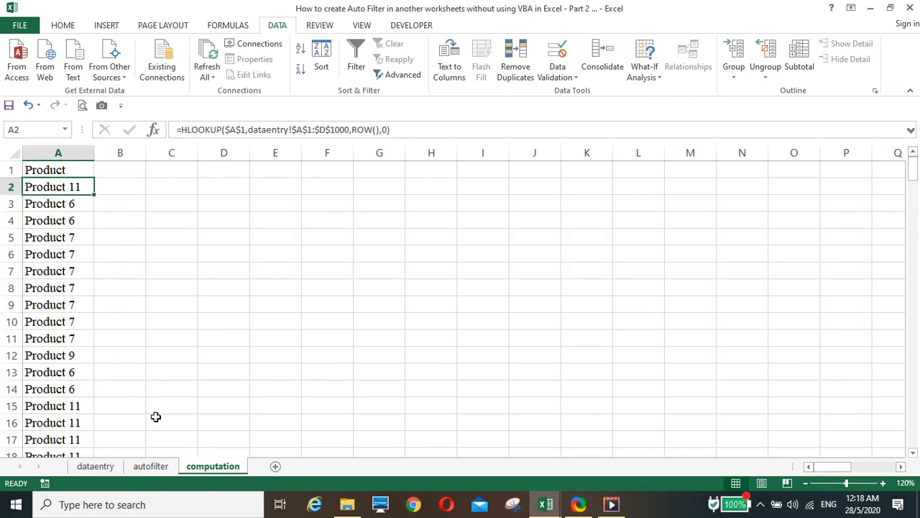
Step: Compare column A's products with dataentry's Product column, ending on the computation sheet
{"action": "left_click", "coordinate": [104, 468]}
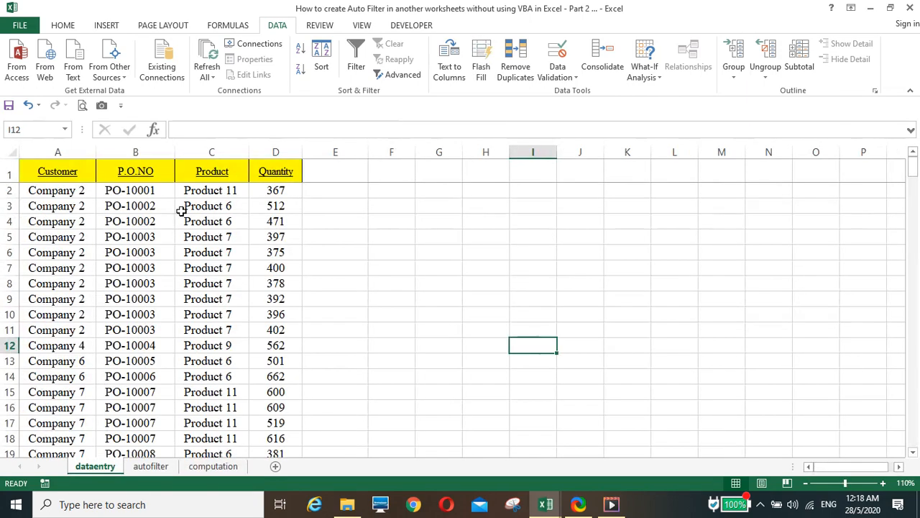
{"action": "left_click", "coordinate": [196, 191]}
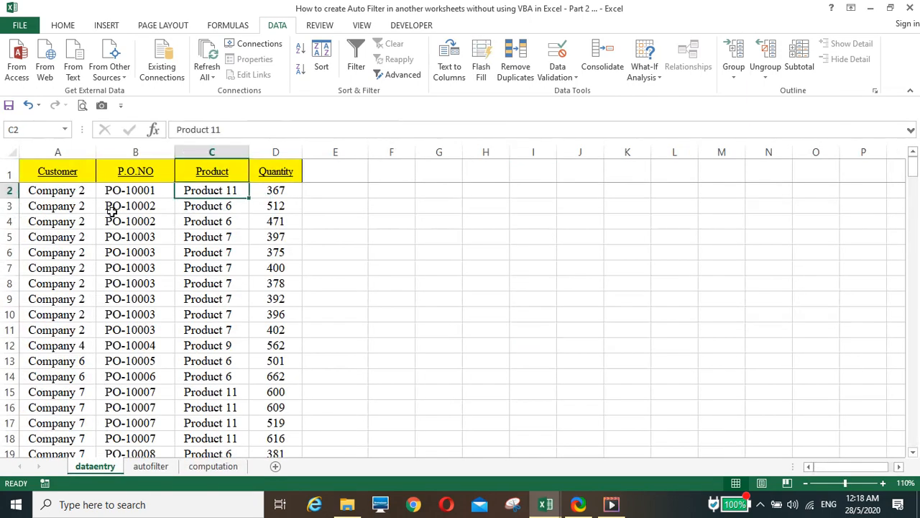
{"action": "left_click", "coordinate": [207, 468]}
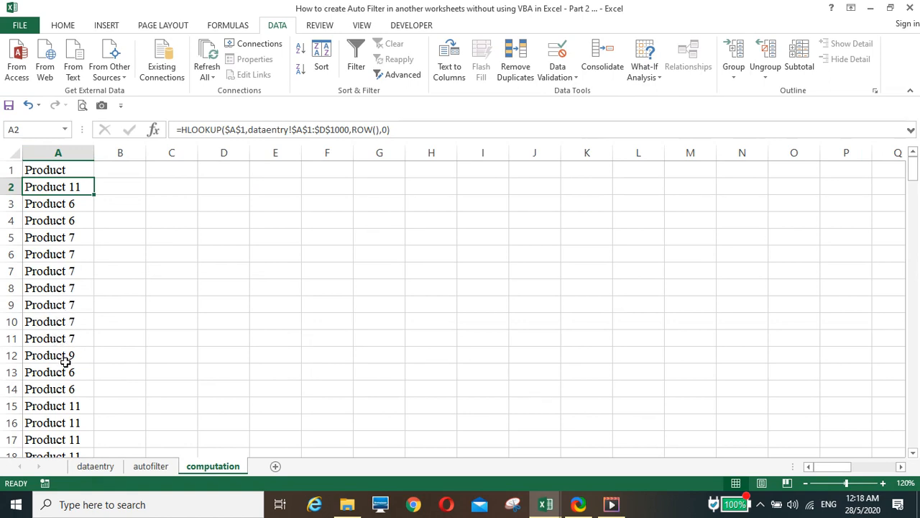
{"action": "left_click", "coordinate": [151, 468]}
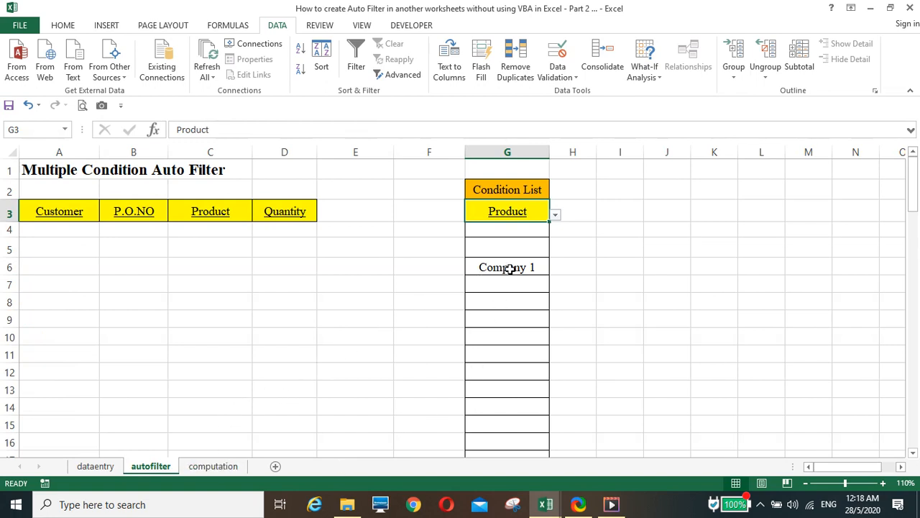
{"action": "left_click", "coordinate": [509, 310]}
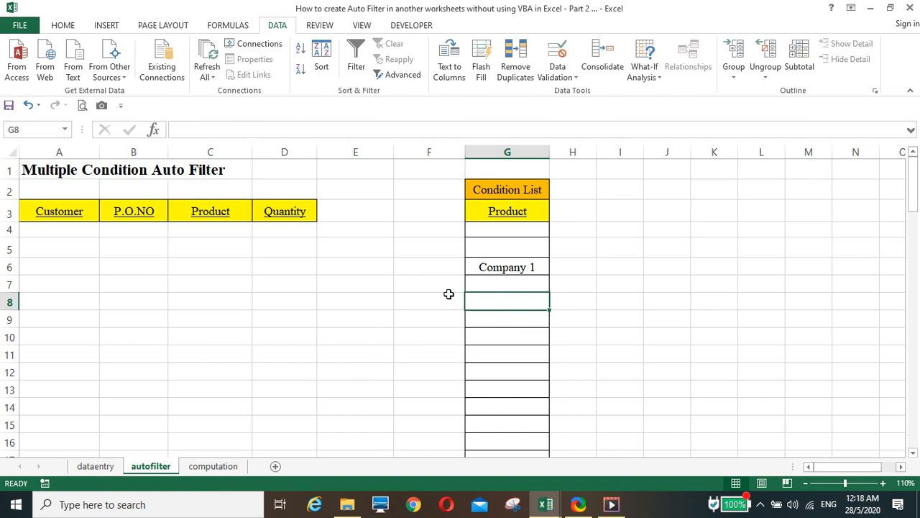
{"action": "left_click", "coordinate": [215, 466]}
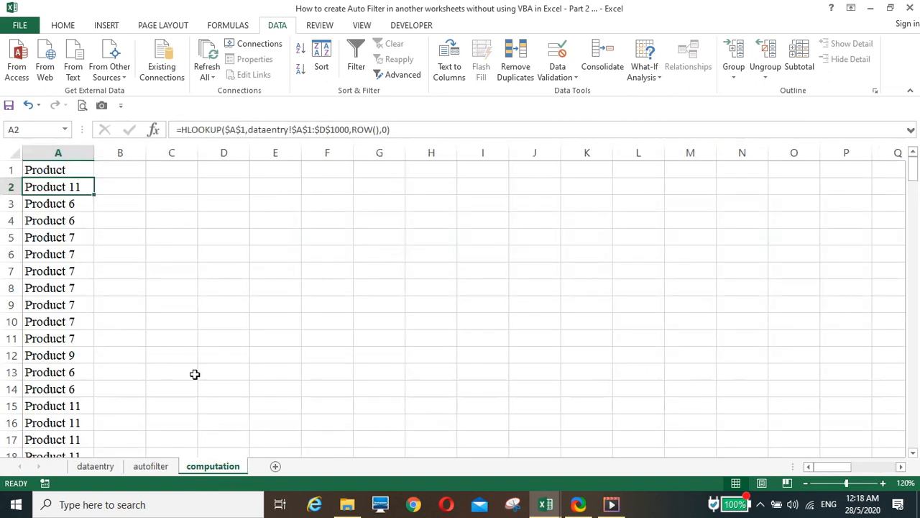
Step: Enter =VLOOKUP(A2,autofilter!$G$4:$G$18,1,0) in B2 to match A2 exactly against the condition list
{"action": "left_click", "coordinate": [122, 191]}
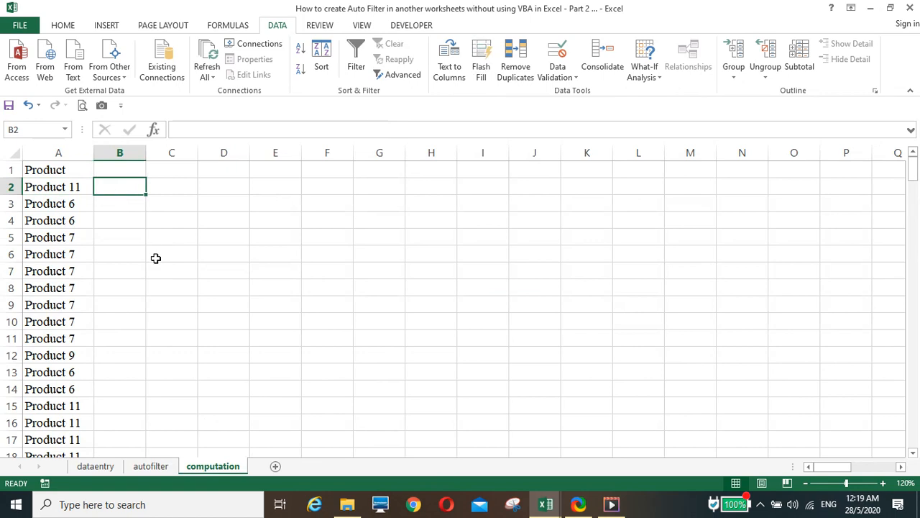
{"action": "type", "text": "=vlo"}
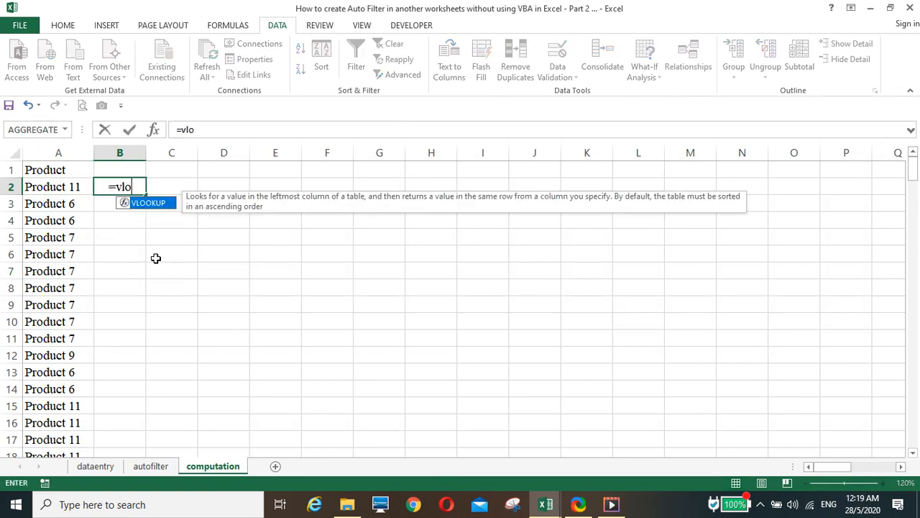
{"action": "type", "text": "okup"}
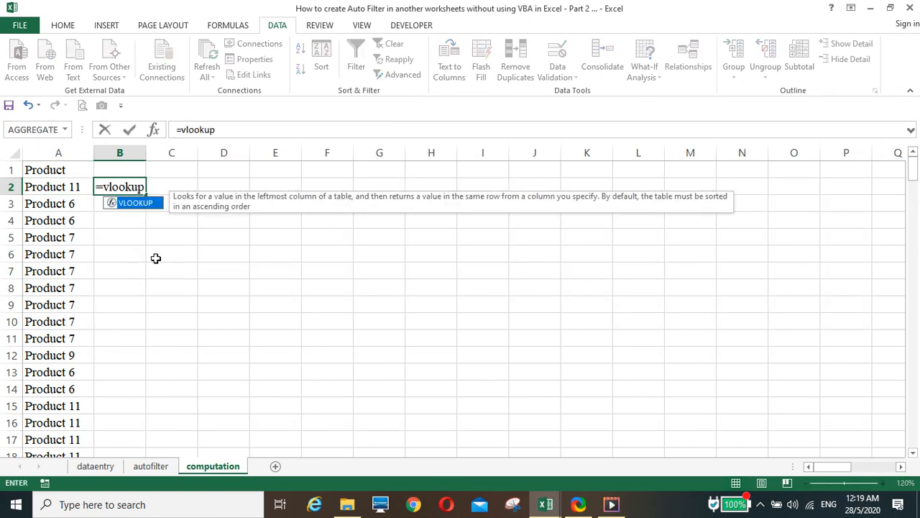
{"action": "type", "text": "("}
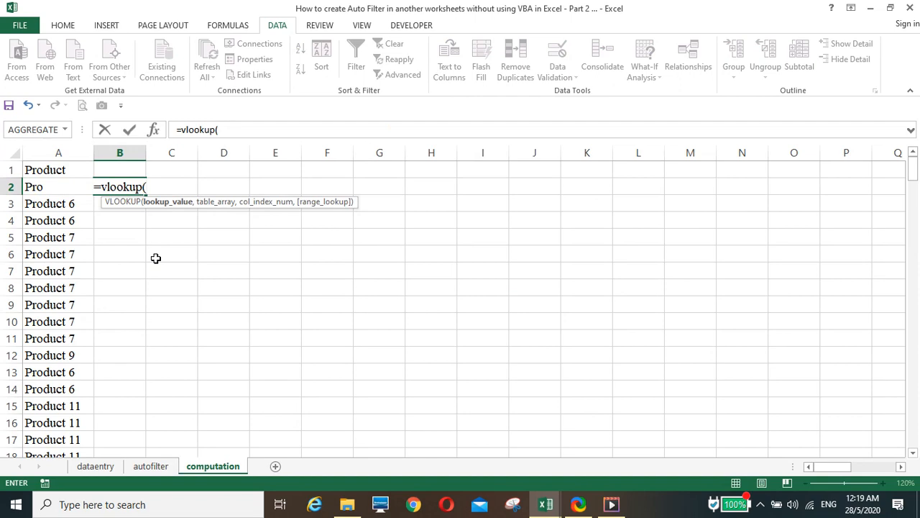
{"action": "key", "text": "Left"}
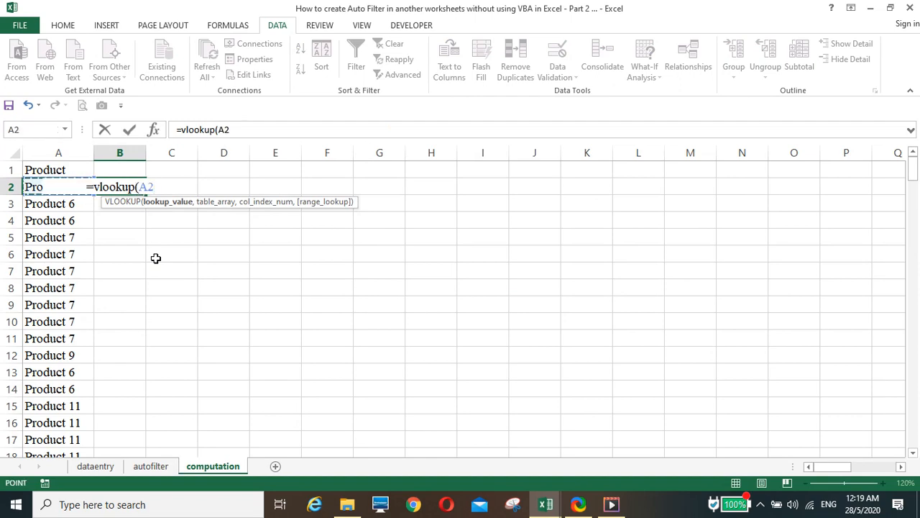
{"action": "type", "text": ","}
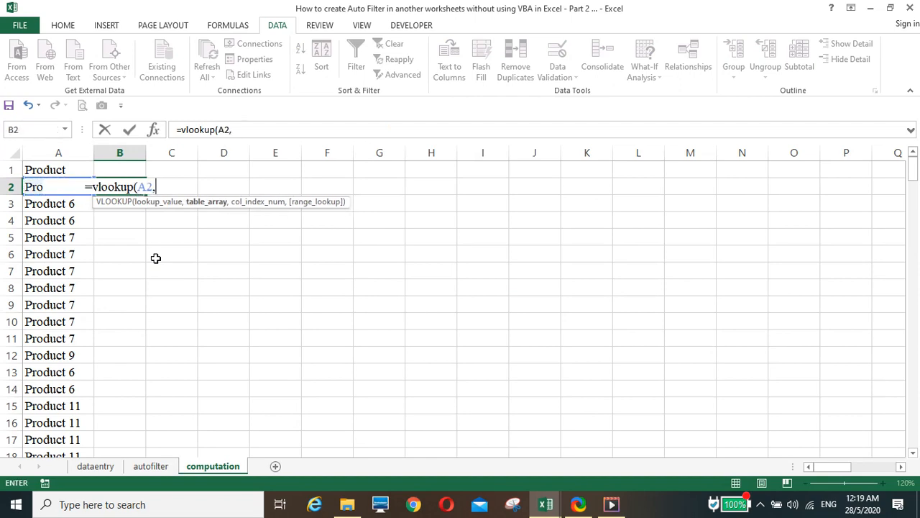
{"action": "left_click", "coordinate": [154, 468]}
{"action": "left_click", "coordinate": [505, 229]}
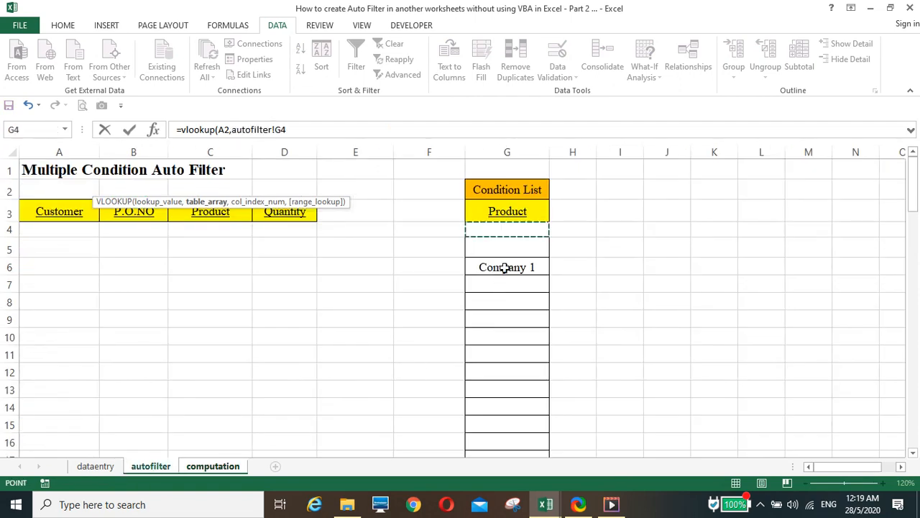
{"action": "left_click_drag", "start_coordinate": [504, 268], "coordinate": [496, 384]}
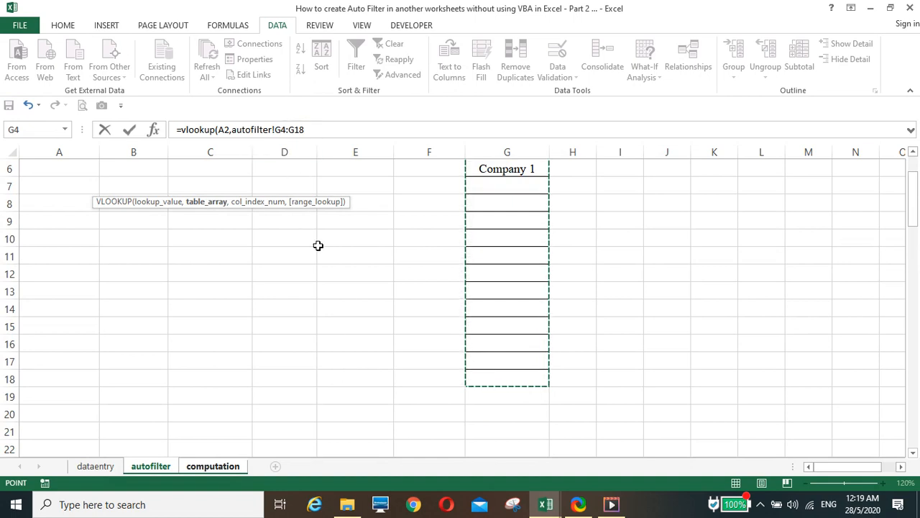
{"action": "key", "text": "F4"}
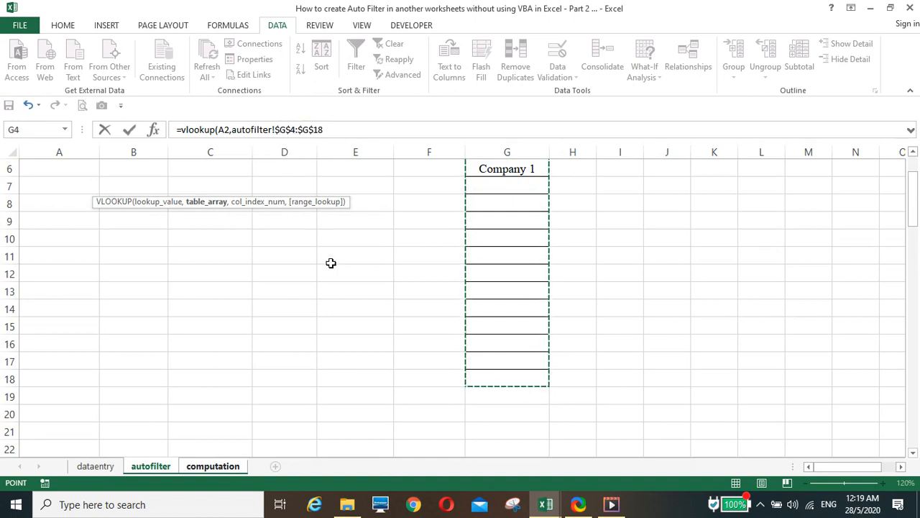
{"action": "left_click", "coordinate": [332, 131]}
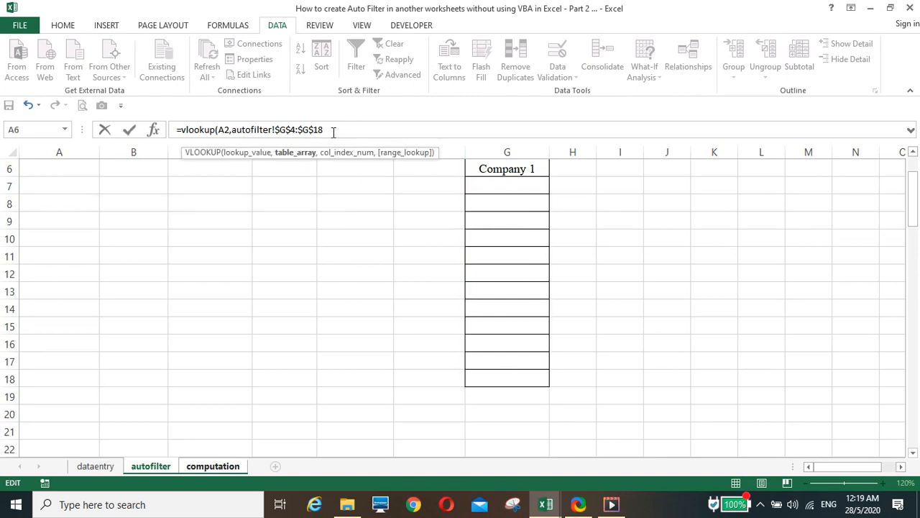
{"action": "type", "text": ","}
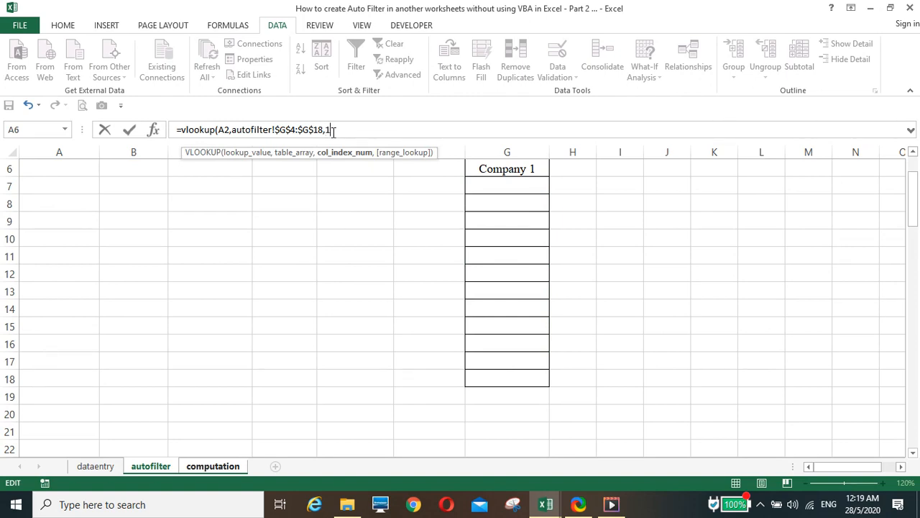
{"action": "type", "text": "1,0"}
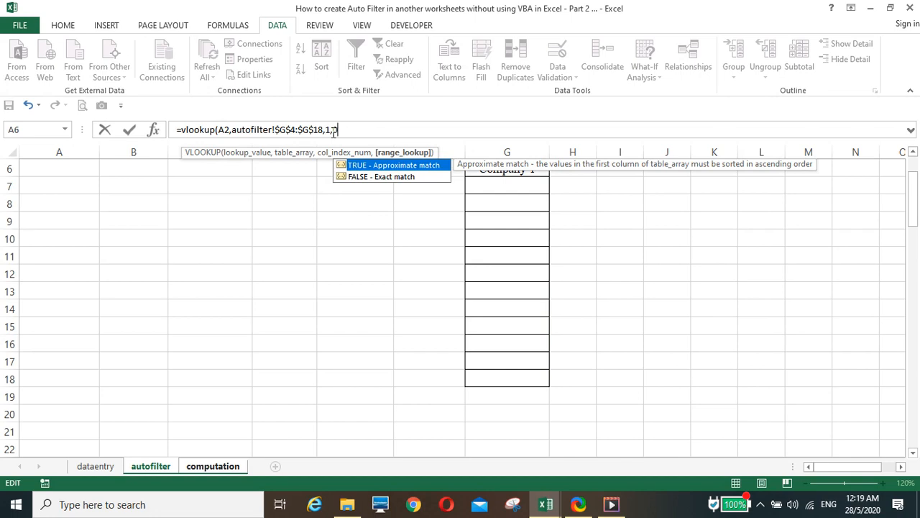
{"action": "type", "text": ")"}
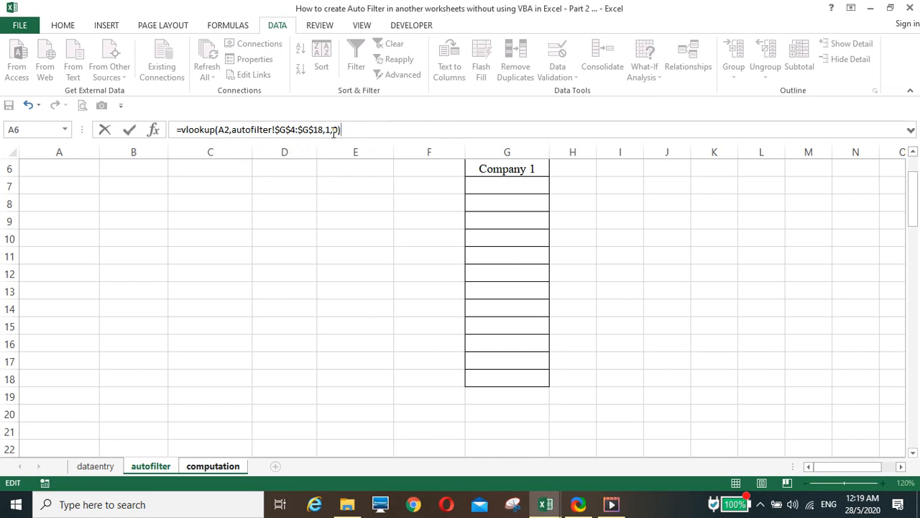
{"action": "key", "text": "Return"}
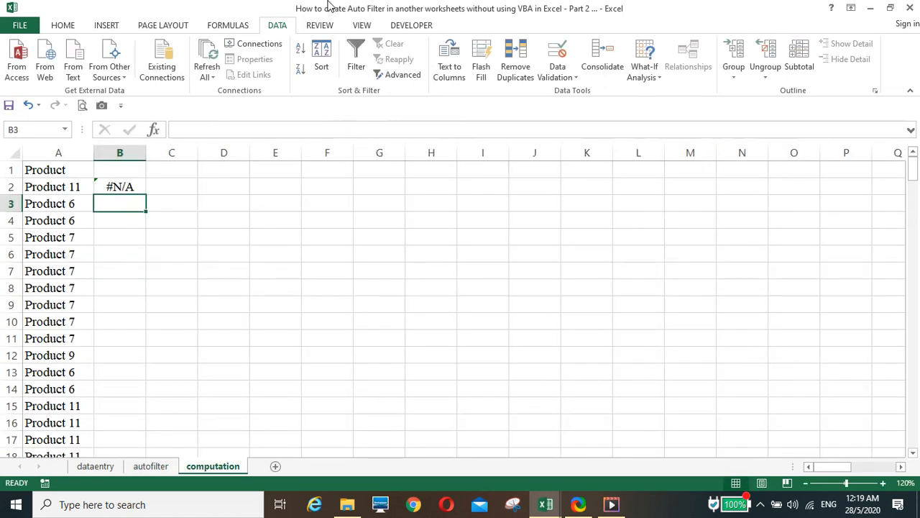
{"action": "left_click", "coordinate": [127, 238]}
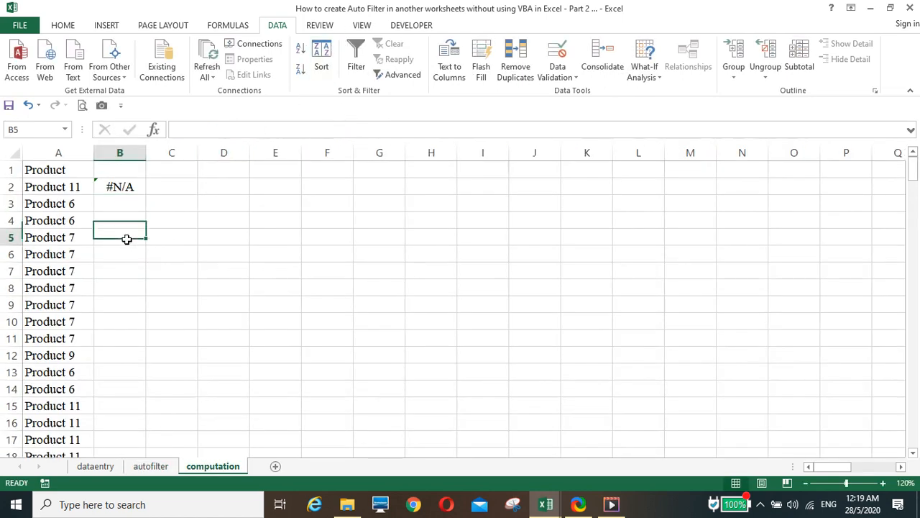
{"action": "left_click", "coordinate": [122, 189]}
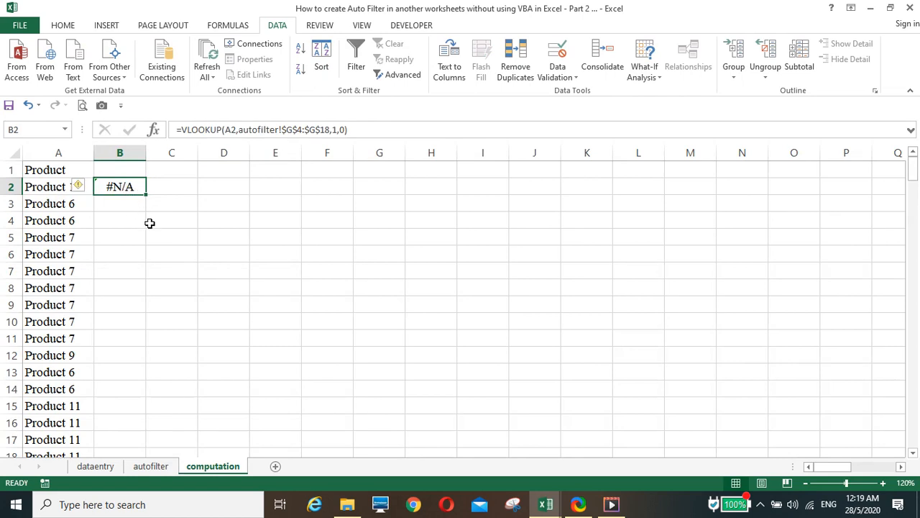
{"action": "left_click", "coordinate": [161, 465]}
{"action": "scroll", "coordinate": [503, 273], "scroll_direction": "up", "scroll_amount": 2}
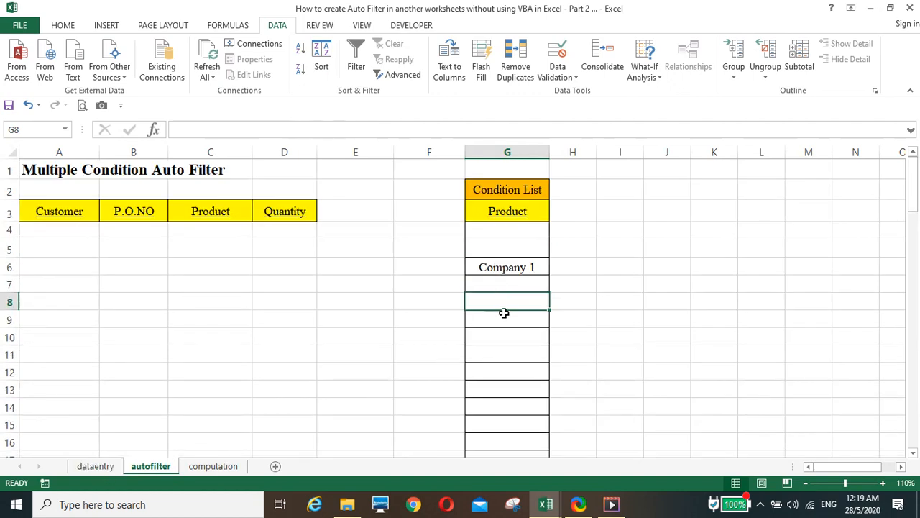
{"action": "left_click", "coordinate": [213, 465]}
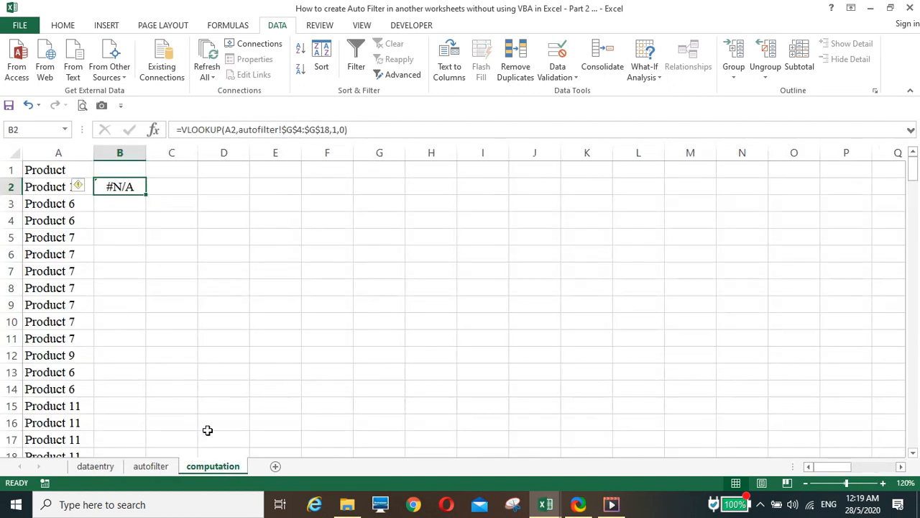
{"action": "left_click", "coordinate": [49, 188]}
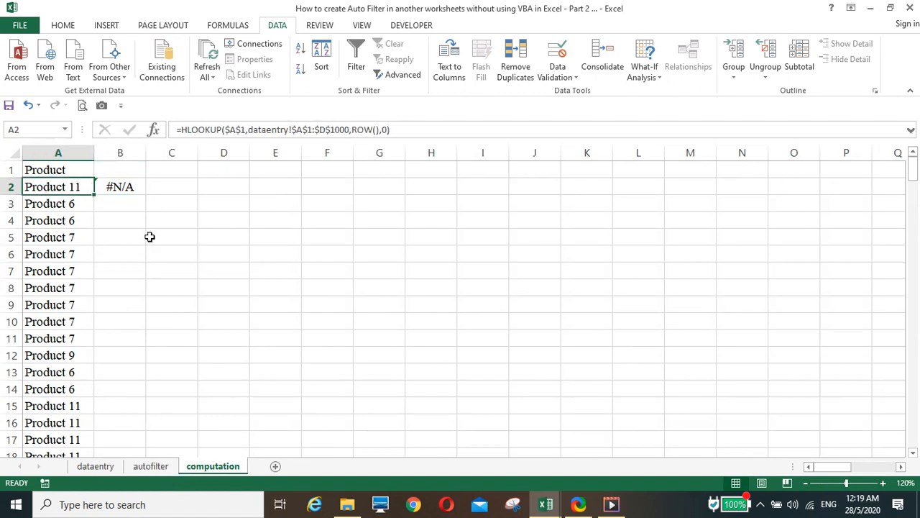
{"action": "left_click", "coordinate": [122, 186]}
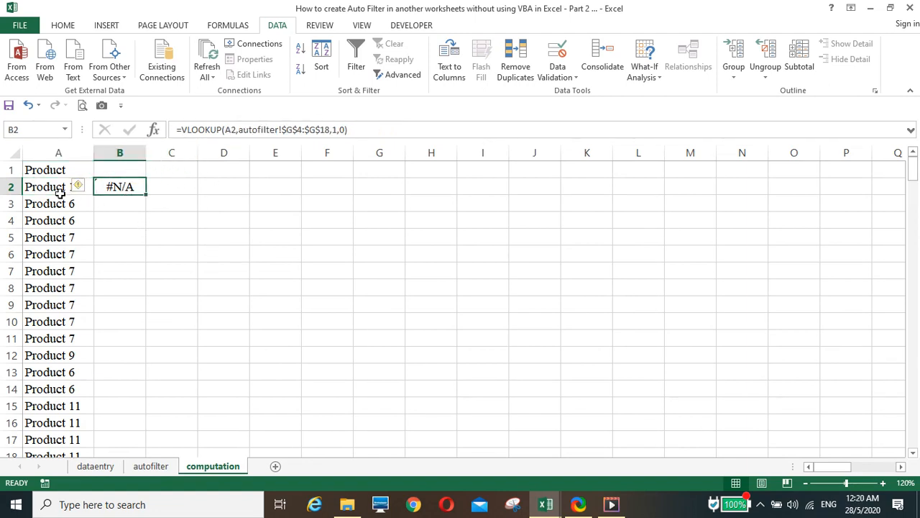
{"action": "left_click", "coordinate": [166, 469]}
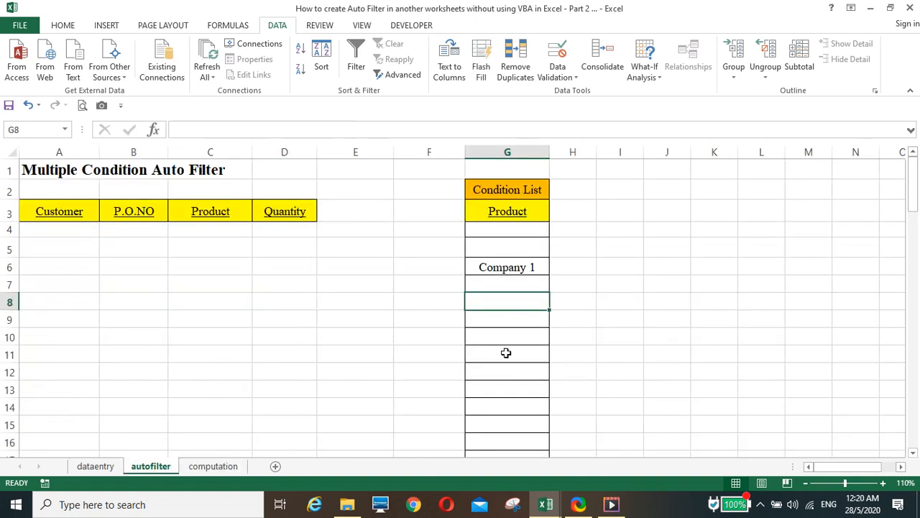
{"action": "left_click", "coordinate": [216, 468]}
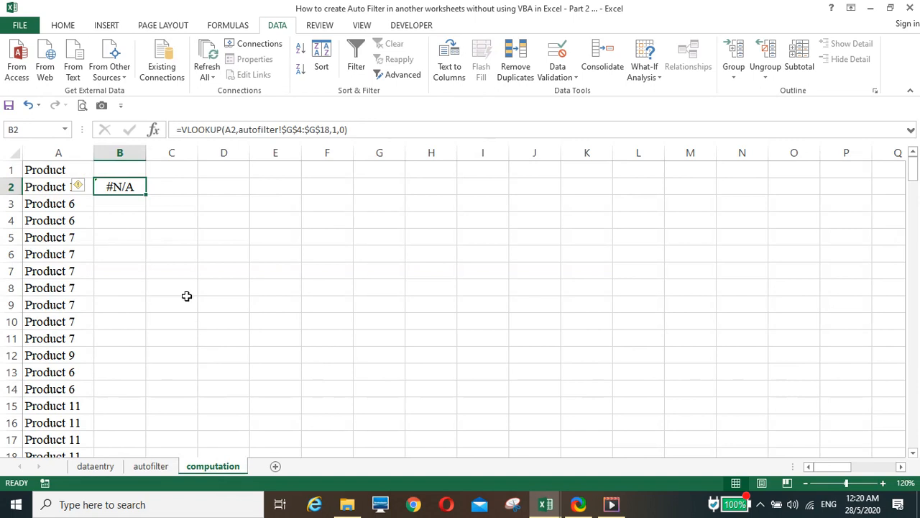
Step: Wrap B2's lookup as =IF(ISNA(VLOOKUP(...)),0,1) so it returns 0 or 1
{"action": "left_click", "coordinate": [180, 129]}
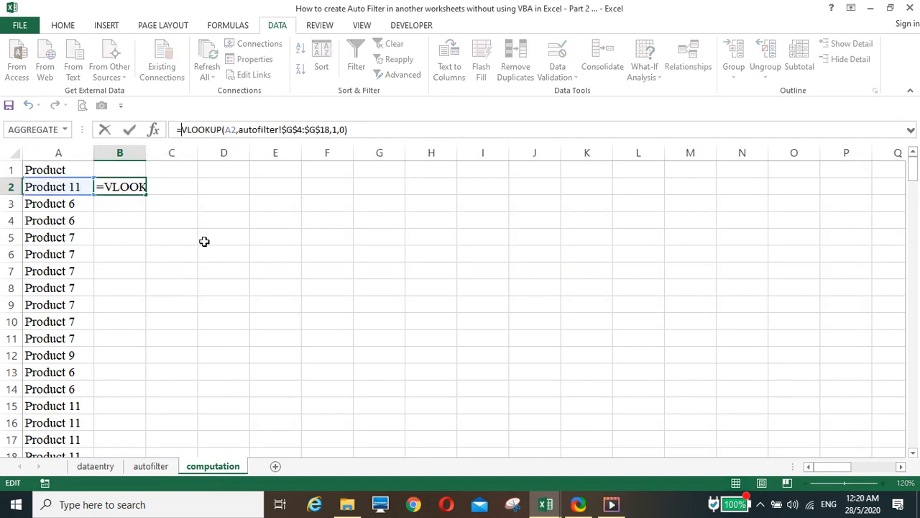
{"action": "type", "text": "if("}
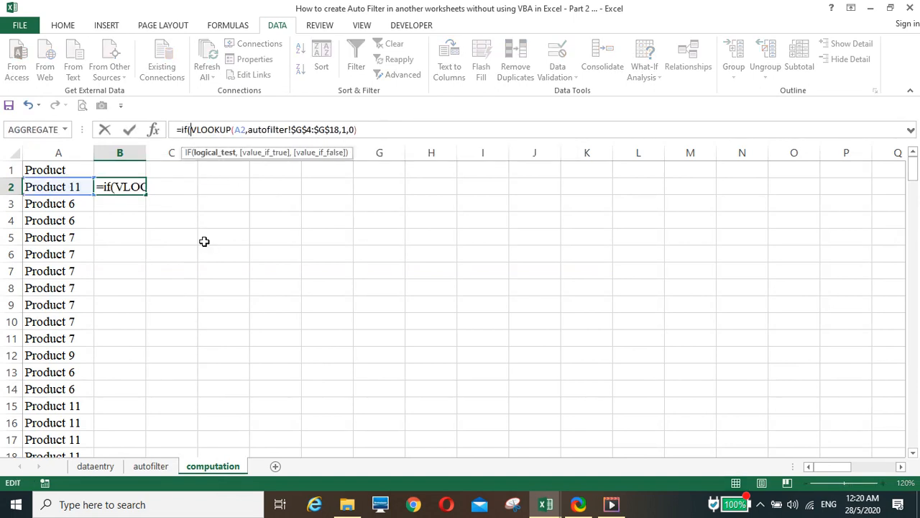
{"action": "type", "text": "isna"}
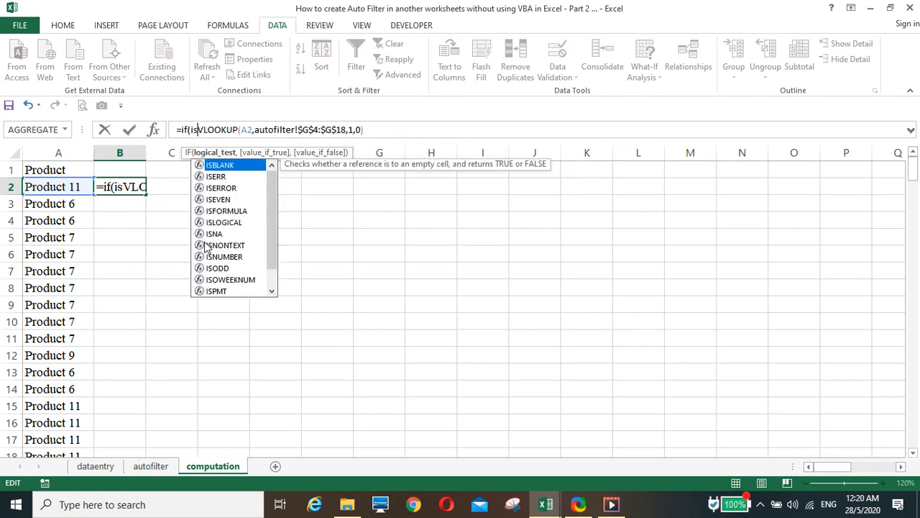
{"action": "type", "text": "("}
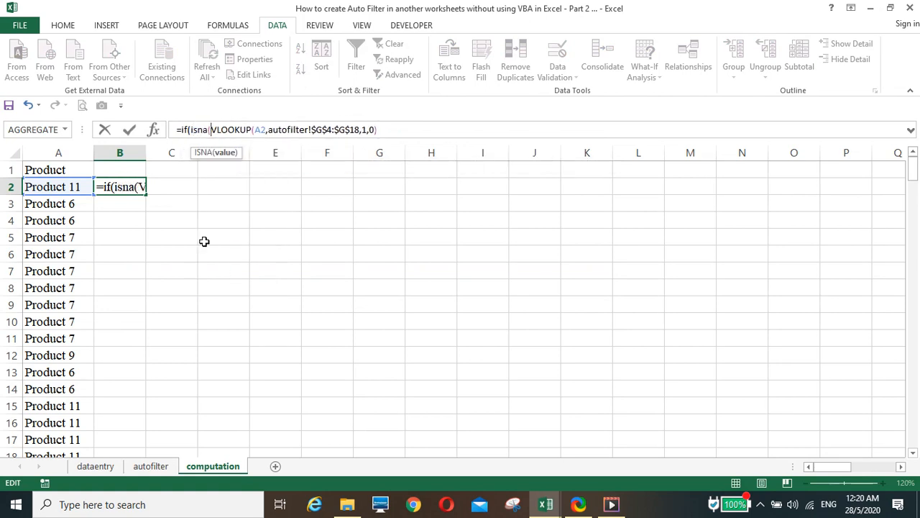
{"action": "left_click", "coordinate": [390, 129]}
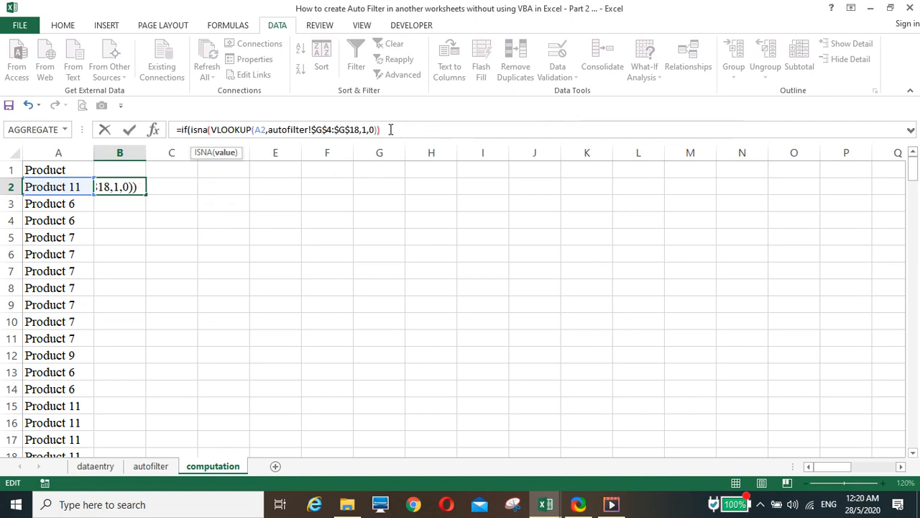
{"action": "type", "text": "),"}
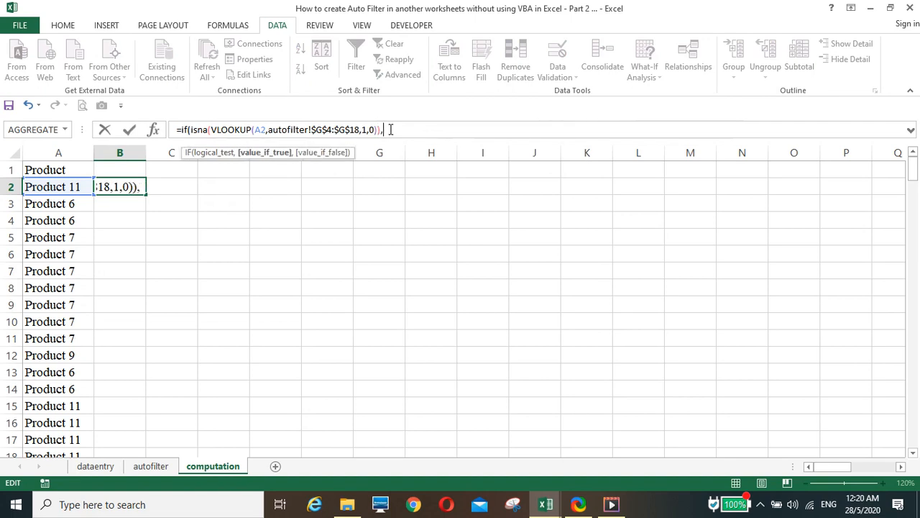
{"action": "type", "text": "0,"}
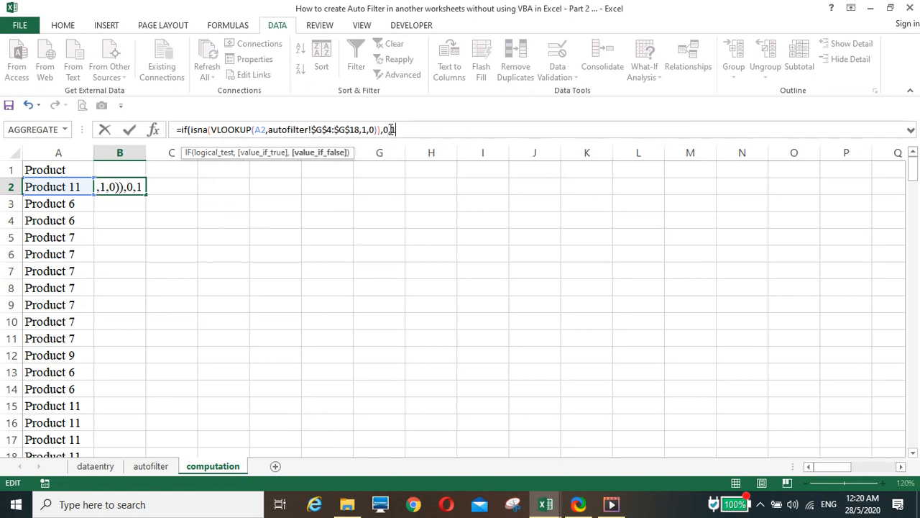
{"action": "type", "text": "1)"}
{"action": "key", "text": "Return"}
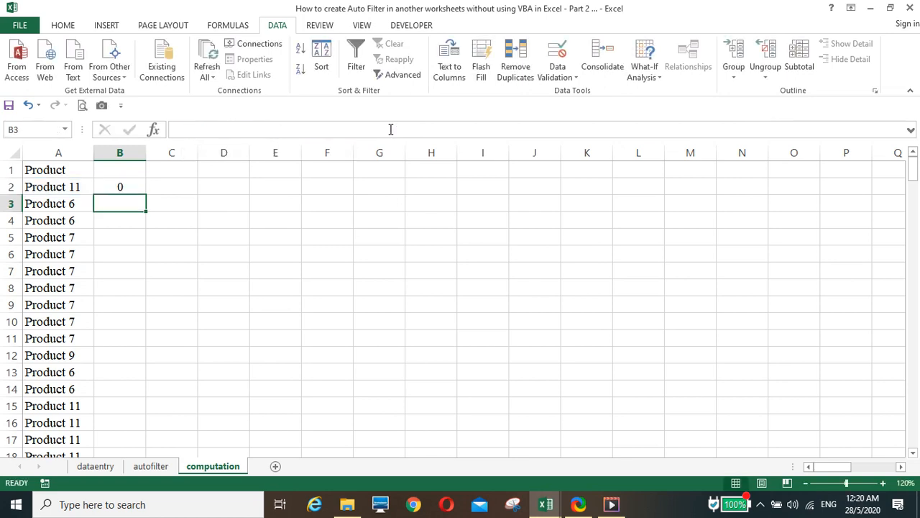
Step: Fill the B2 flag formula down column B and check that rows show 0
{"action": "left_click", "coordinate": [128, 189]}
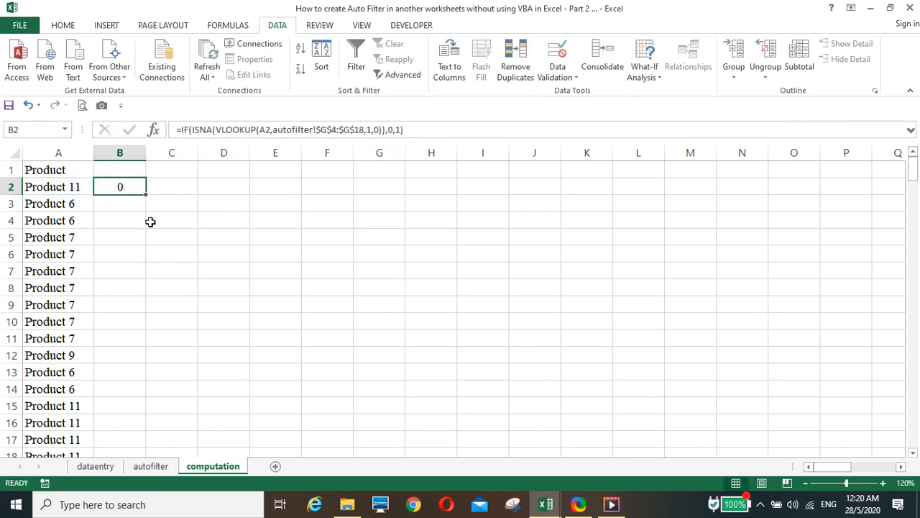
{"action": "double_click", "coordinate": [147, 196]}
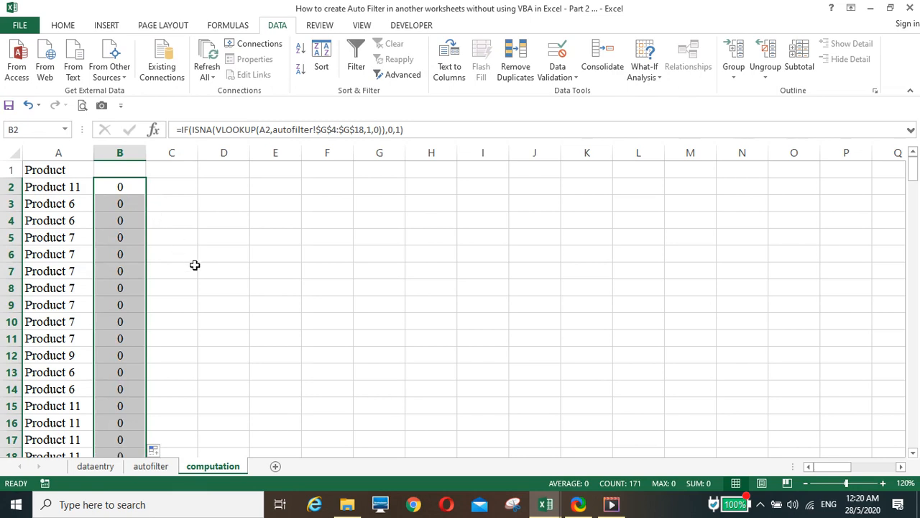
{"action": "scroll", "coordinate": [194, 269], "scroll_direction": "down", "scroll_amount": 5}
{"action": "scroll", "coordinate": [201, 281], "scroll_direction": "down", "scroll_amount": 15}
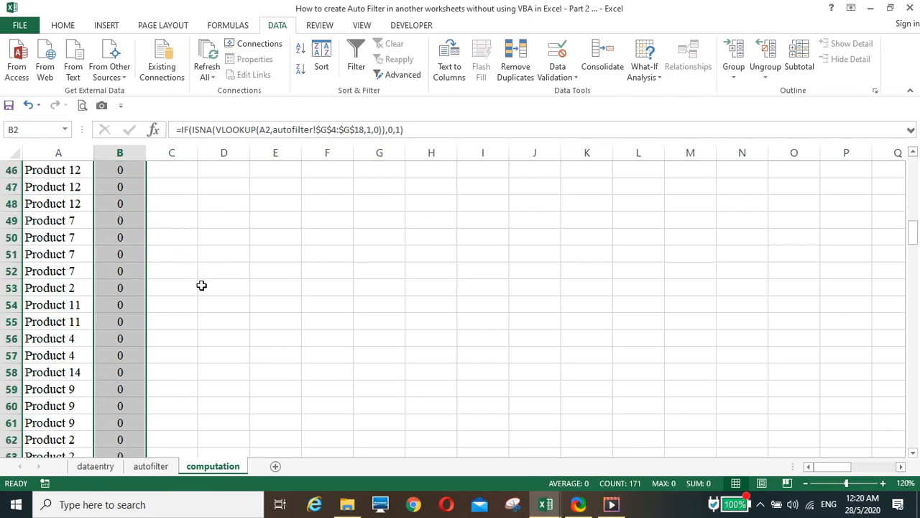
{"action": "scroll", "coordinate": [201, 286], "scroll_direction": "down", "scroll_amount": 2}
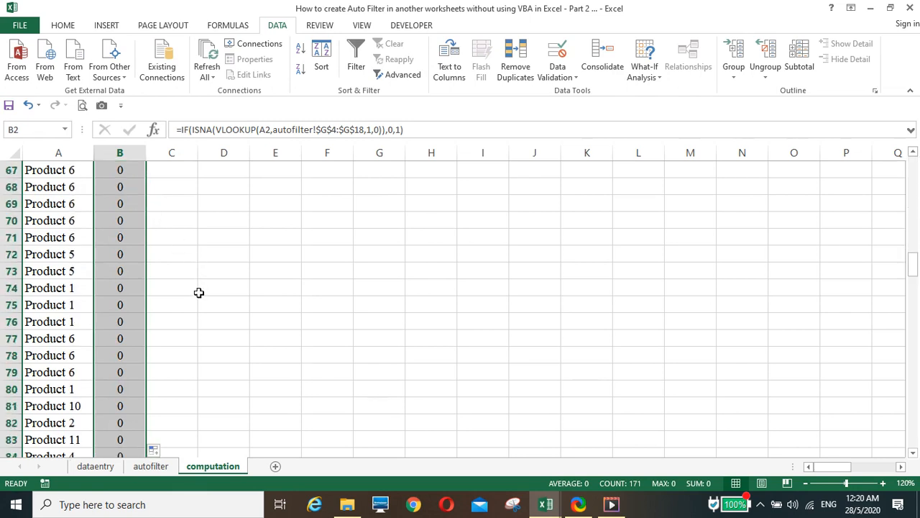
{"action": "scroll", "coordinate": [190, 339], "scroll_direction": "up", "scroll_amount": 5}
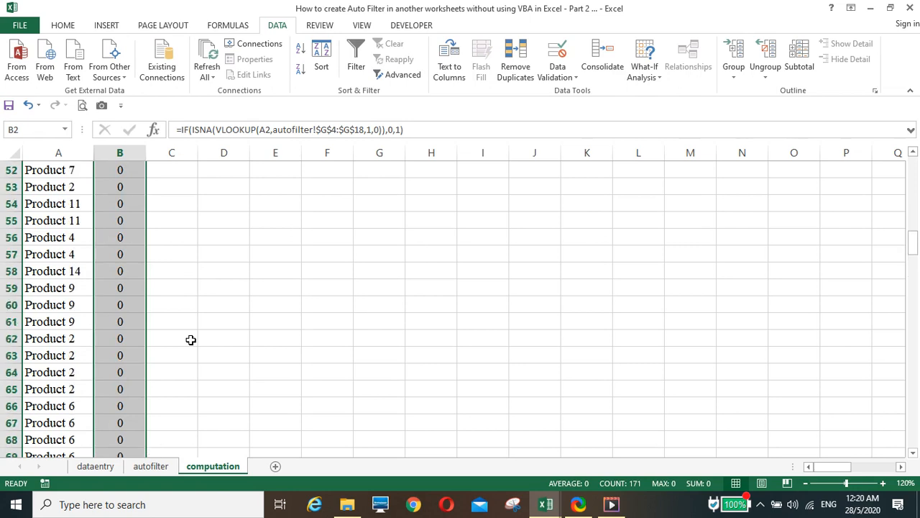
{"action": "scroll", "coordinate": [191, 339], "scroll_direction": "up", "scroll_amount": 17}
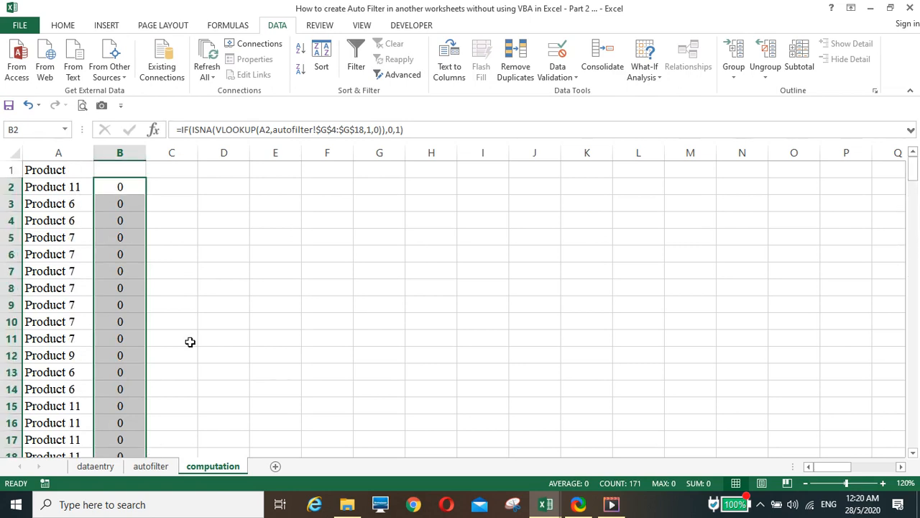
Step: Change the autofilter condition type in G3 from Product to Customer
{"action": "left_click", "coordinate": [152, 468]}
{"action": "left_click", "coordinate": [523, 211]}
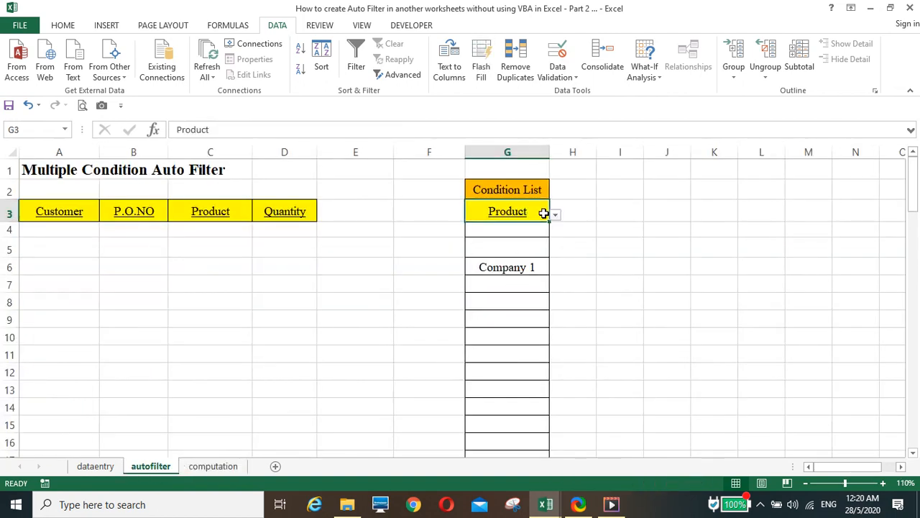
{"action": "left_click", "coordinate": [556, 215]}
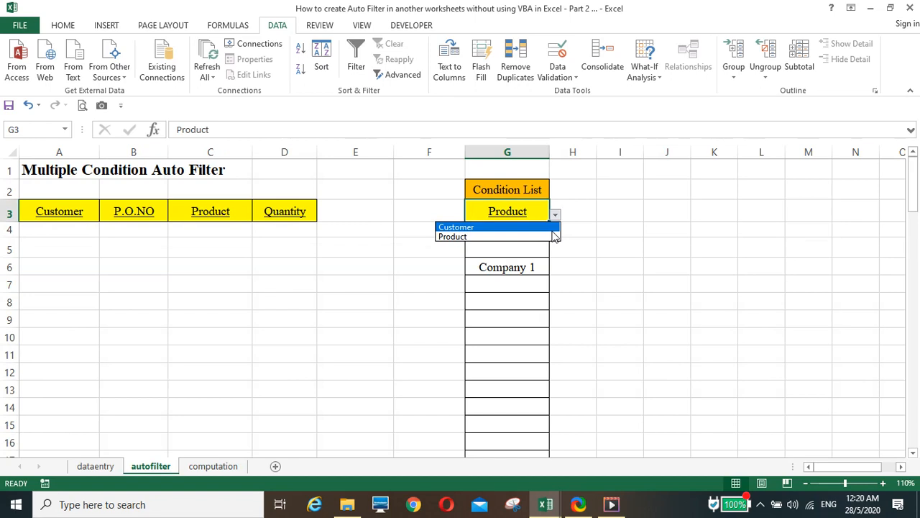
{"action": "left_click", "coordinate": [553, 228]}
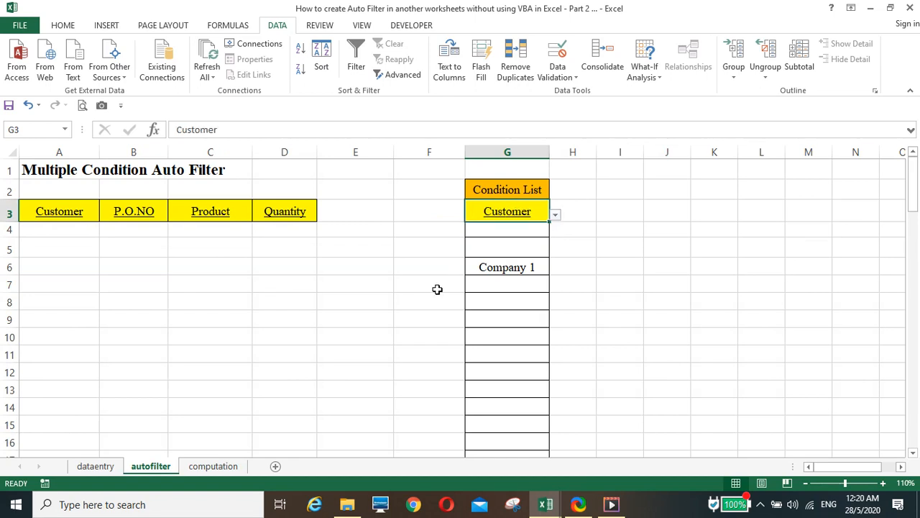
Step: Inspect the computation sheet's Company 1 rows, such as 85 and 98, now flagged with 1
{"action": "left_click", "coordinate": [208, 467]}
{"action": "scroll", "coordinate": [176, 342], "scroll_direction": "down", "scroll_amount": 14}
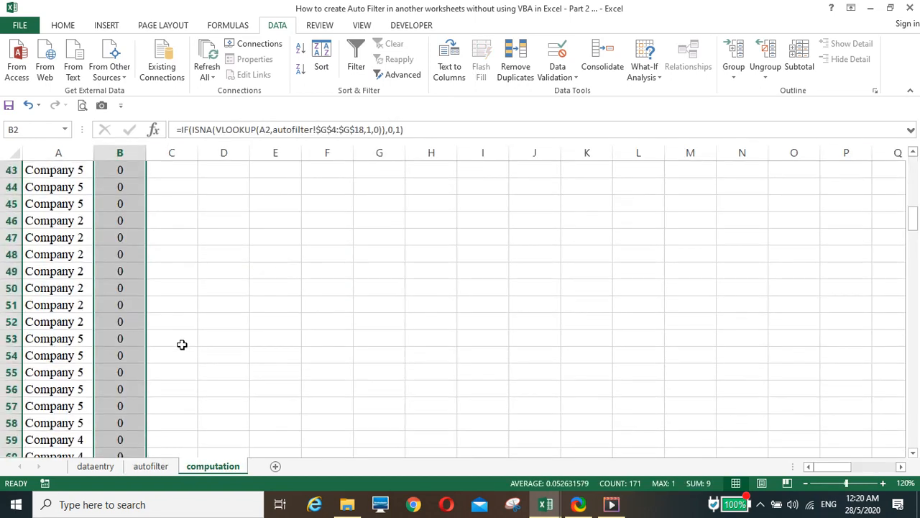
{"action": "scroll", "coordinate": [182, 344], "scroll_direction": "down", "scroll_amount": 13}
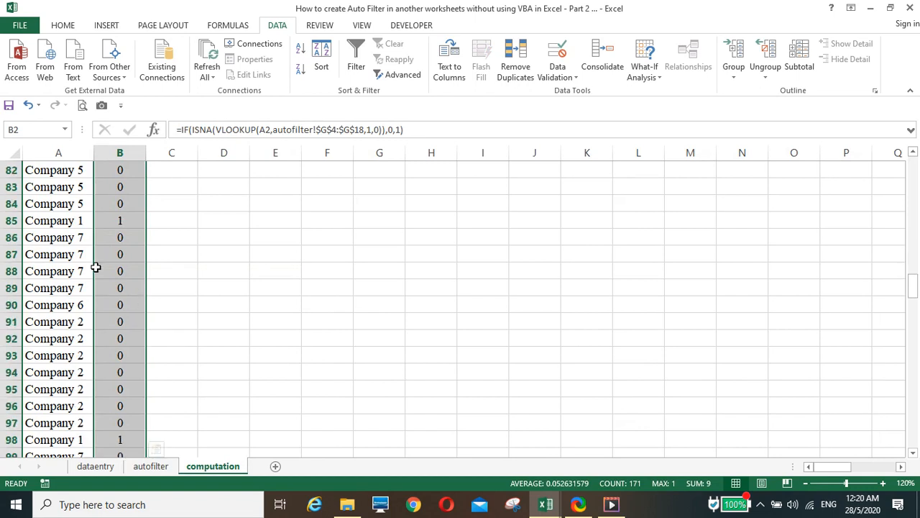
{"action": "left_click", "coordinate": [128, 218]}
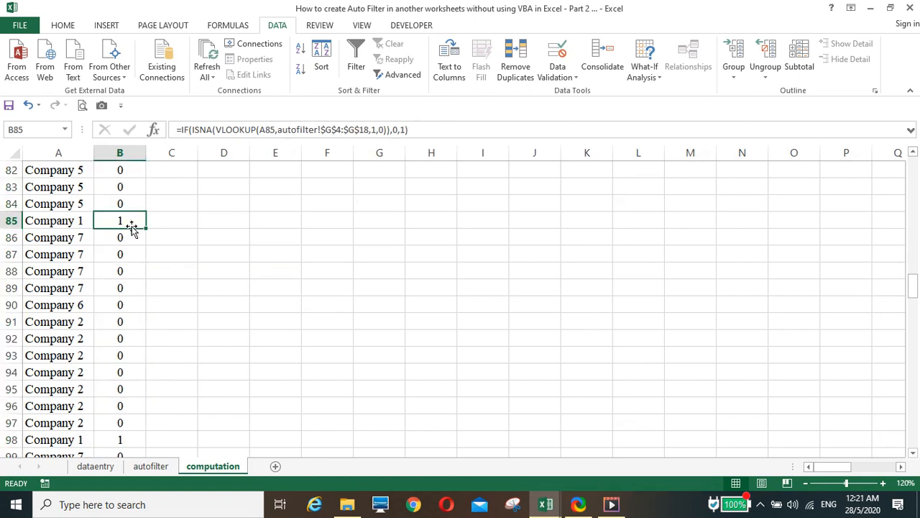
{"action": "left_click", "coordinate": [125, 435]}
{"action": "scroll", "coordinate": [236, 351], "scroll_direction": "up", "scroll_amount": 14}
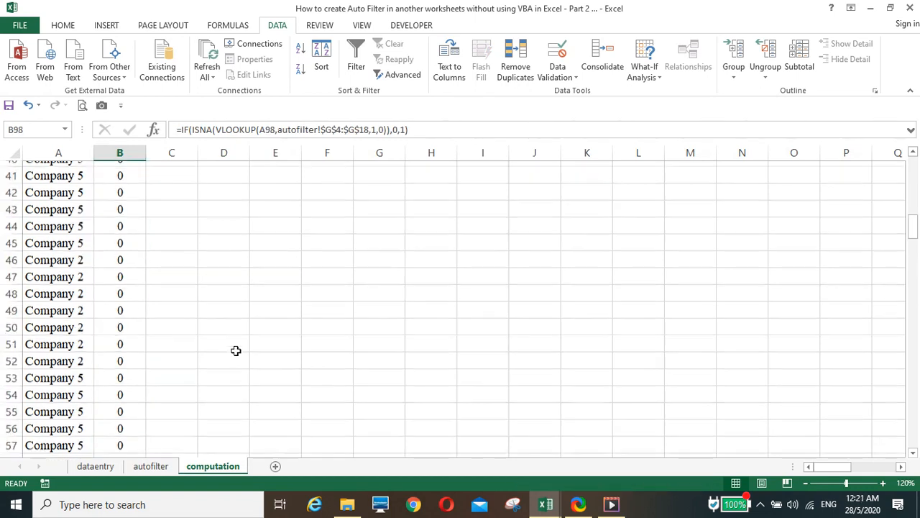
{"action": "scroll", "coordinate": [236, 350], "scroll_direction": "up", "scroll_amount": 13}
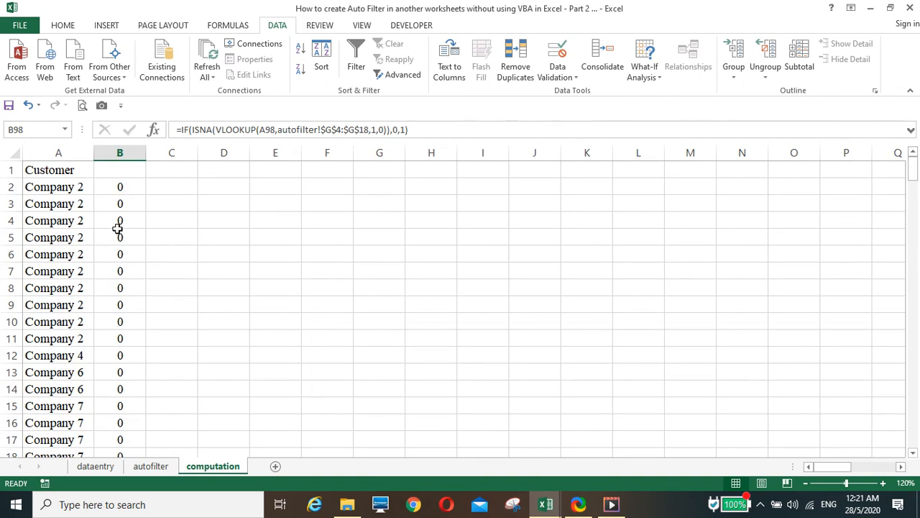
{"action": "scroll", "coordinate": [164, 389], "scroll_direction": "down", "scroll_amount": 13}
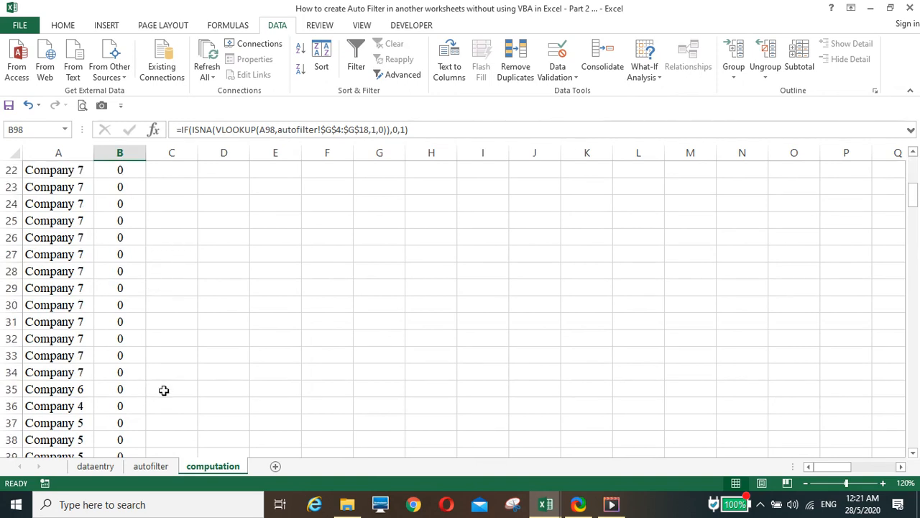
{"action": "scroll", "coordinate": [165, 392], "scroll_direction": "up", "scroll_amount": 13}
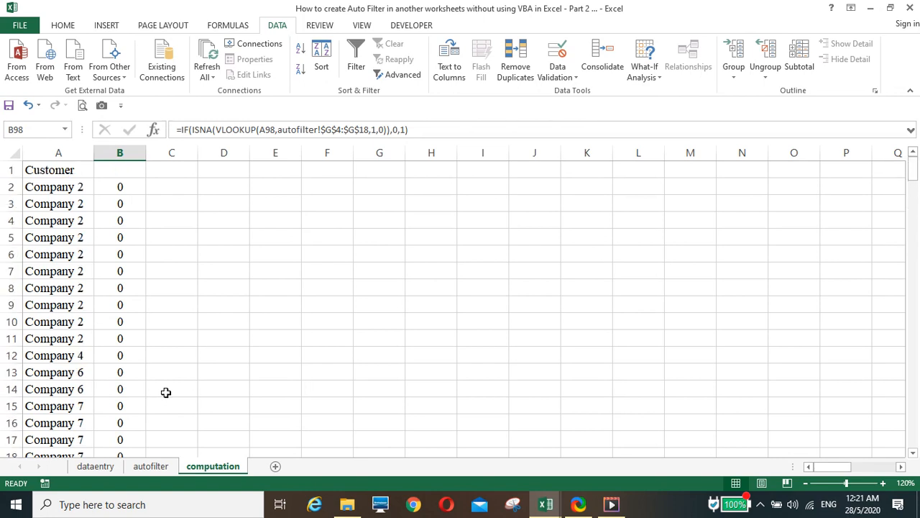
Step: Enter =IF(B2=1,ROW(),"") in C2 to return the row number of flagged records
{"action": "left_click", "coordinate": [171, 181]}
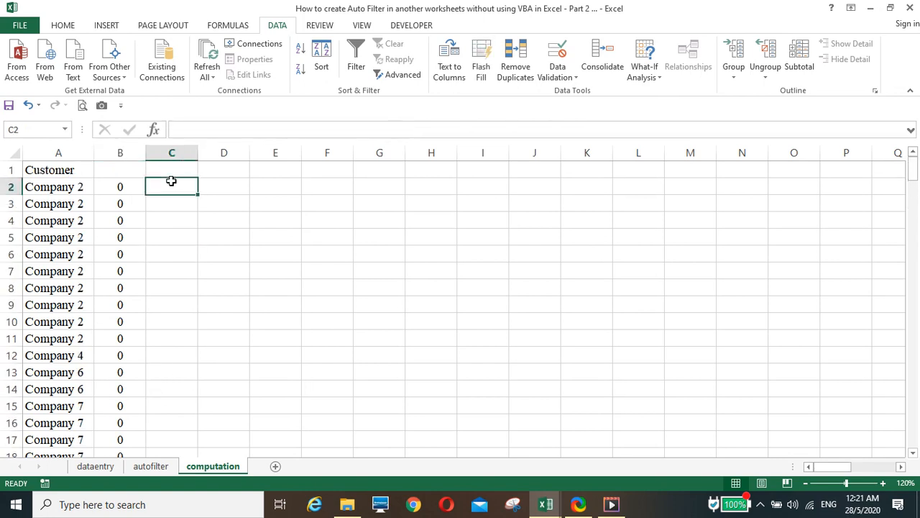
{"action": "type", "text": "=if("}
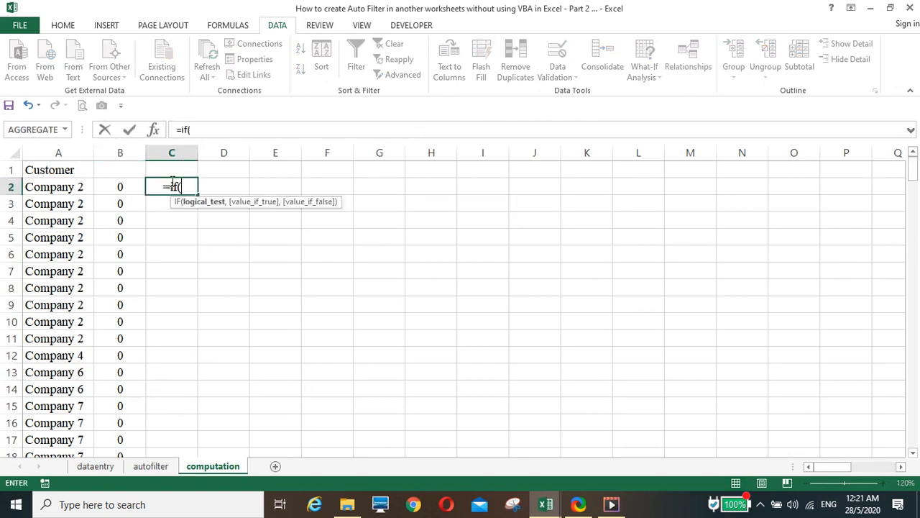
{"action": "key", "text": "Left"}
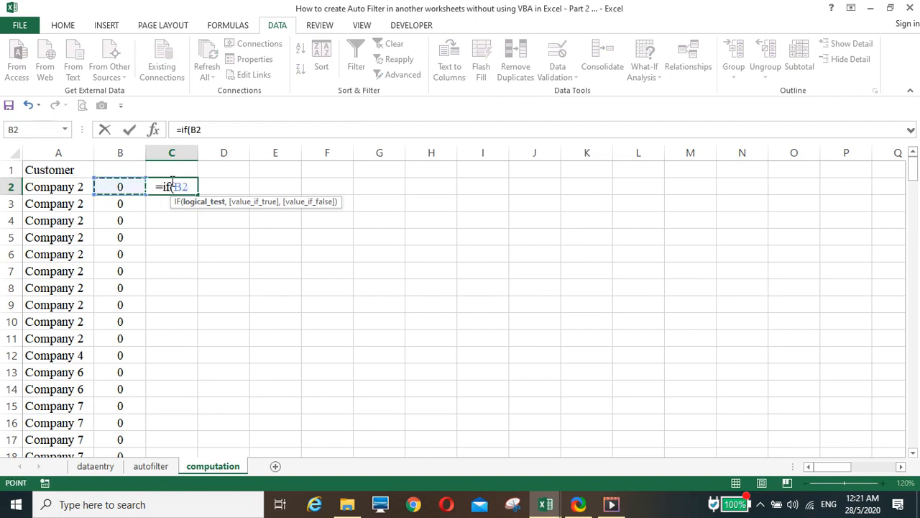
{"action": "type", "text": "="}
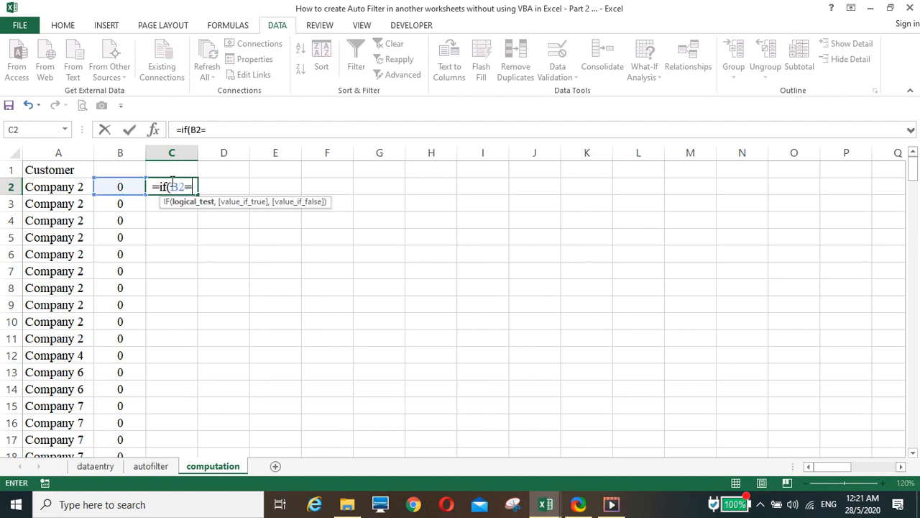
{"action": "type", "text": "1,row"}
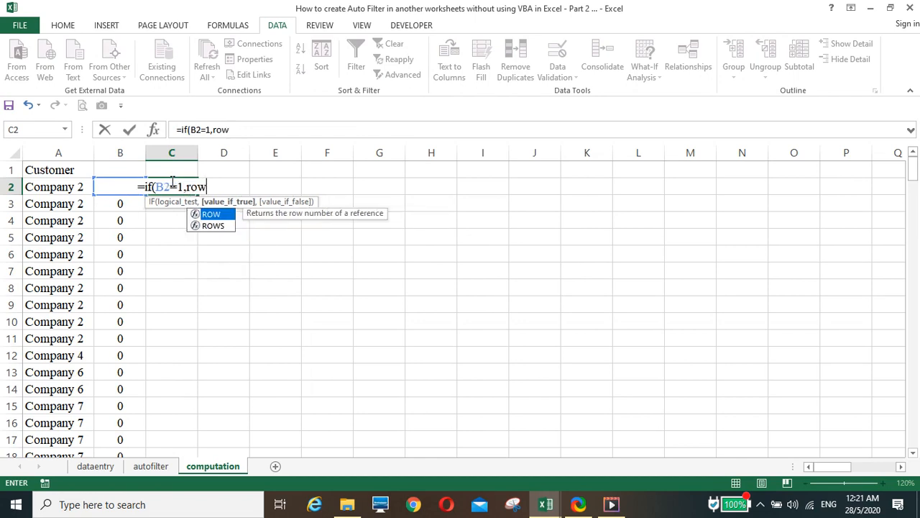
{"action": "type", "text": "(),\"\")"}
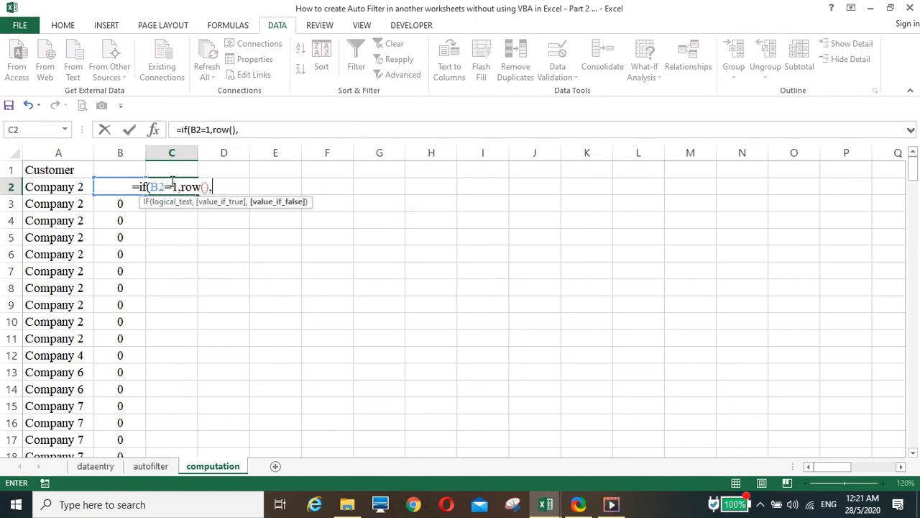
{"action": "key", "text": "Return"}
Step: Fill the C2 row-number formula down column C and check the results
{"action": "left_click", "coordinate": [179, 185]}
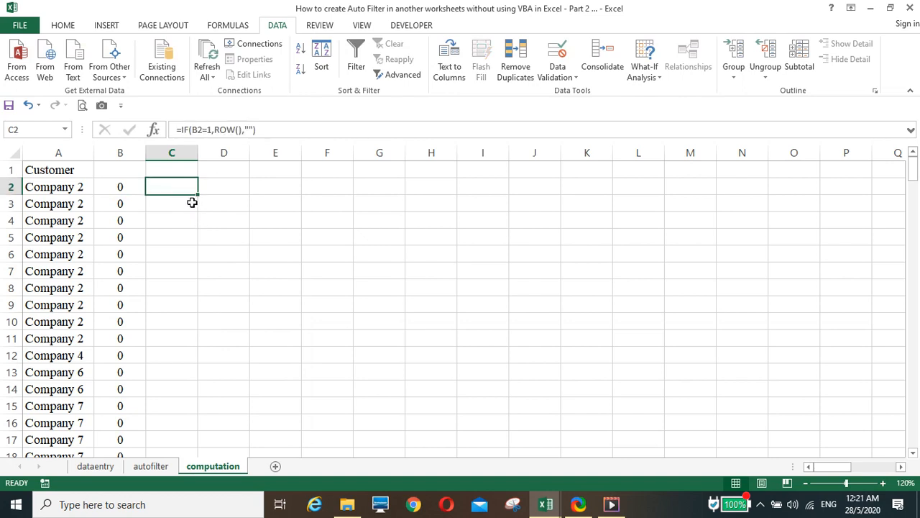
{"action": "double_click", "coordinate": [197, 194]}
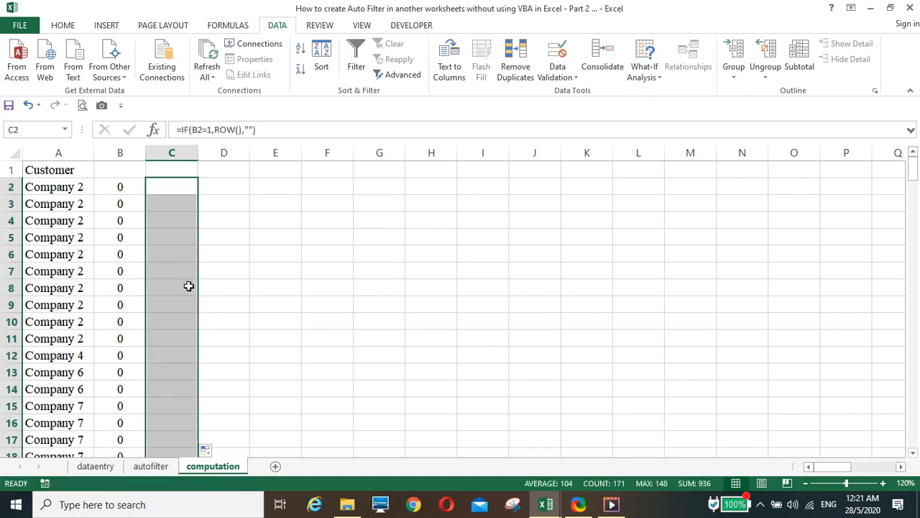
{"action": "scroll", "coordinate": [188, 285], "scroll_direction": "down", "scroll_amount": 6}
{"action": "scroll", "coordinate": [189, 285], "scroll_direction": "down", "scroll_amount": 20}
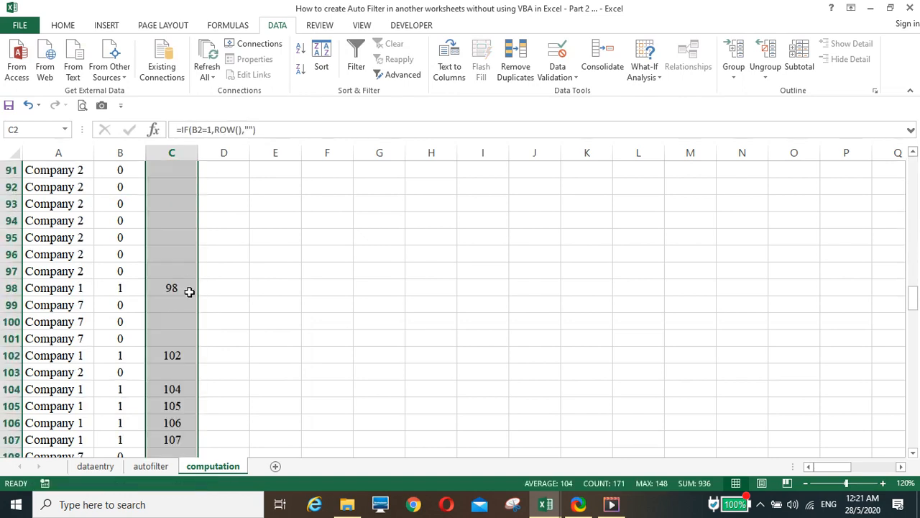
{"action": "scroll", "coordinate": [189, 291], "scroll_direction": "up", "scroll_amount": 3}
{"action": "scroll", "coordinate": [189, 291], "scroll_direction": "up", "scroll_amount": 3}
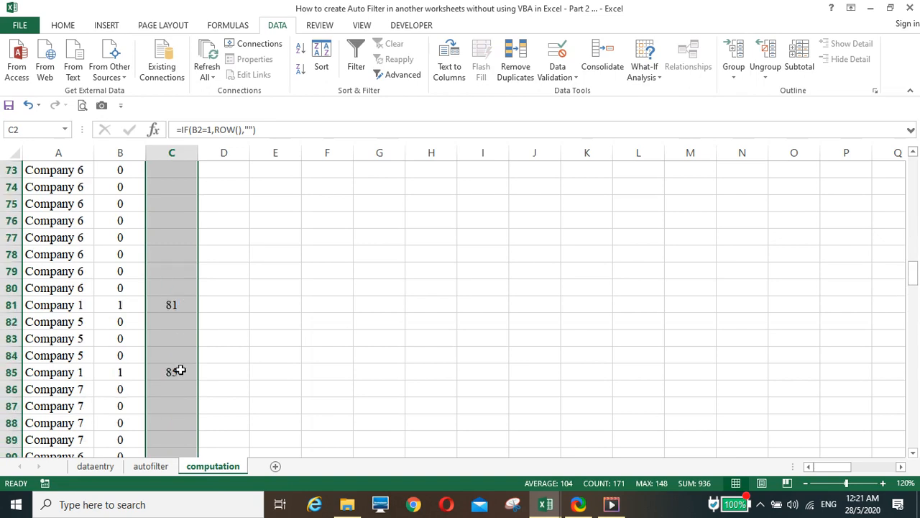
{"action": "scroll", "coordinate": [208, 367], "scroll_direction": "up", "scroll_amount": 5}
{"action": "scroll", "coordinate": [208, 366], "scroll_direction": "up", "scroll_amount": 19}
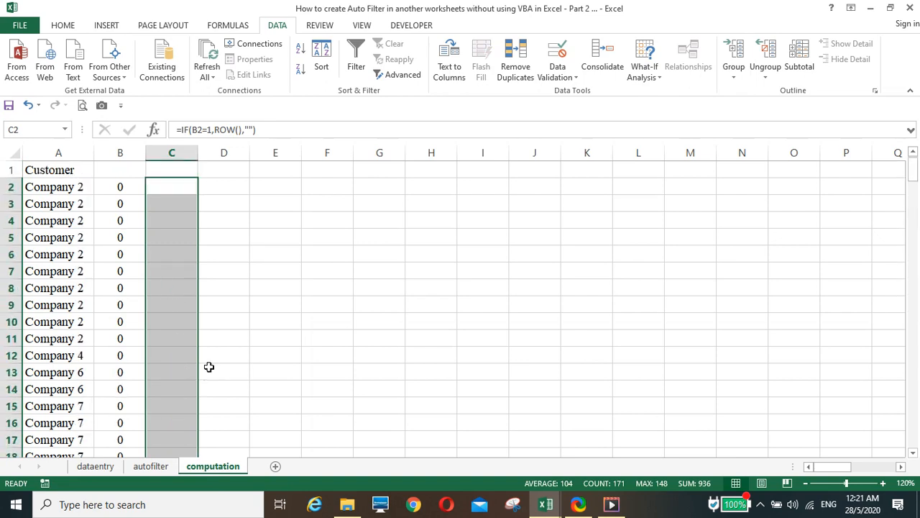
{"action": "left_click", "coordinate": [218, 190]}
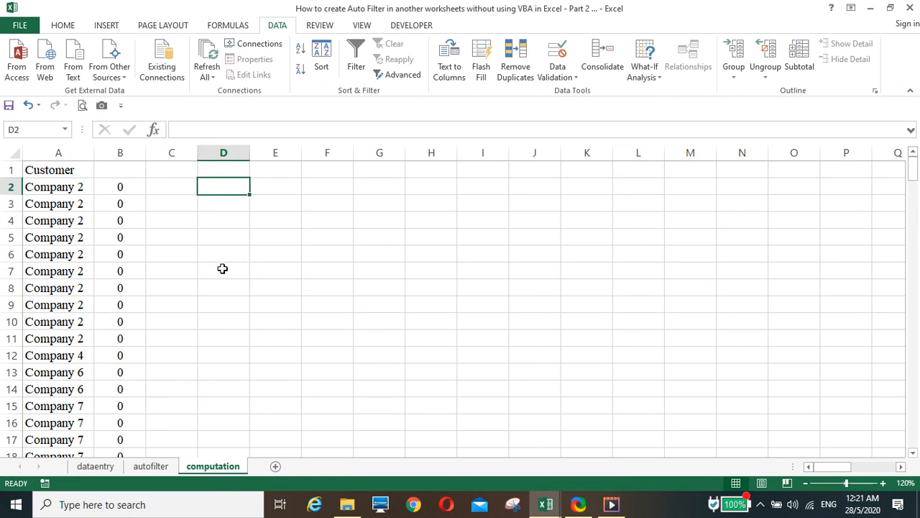
Step: Enter =SMALL(C2:C172,ROW()-1) in D2, returning 81 as the first matching row
{"action": "scroll", "coordinate": [158, 307], "scroll_direction": "down", "scroll_amount": 14}
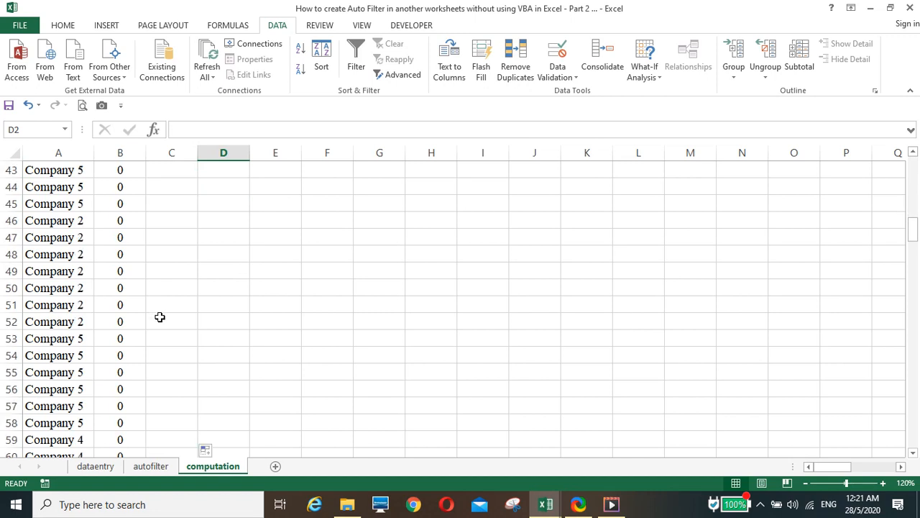
{"action": "scroll", "coordinate": [159, 317], "scroll_direction": "up", "scroll_amount": 14}
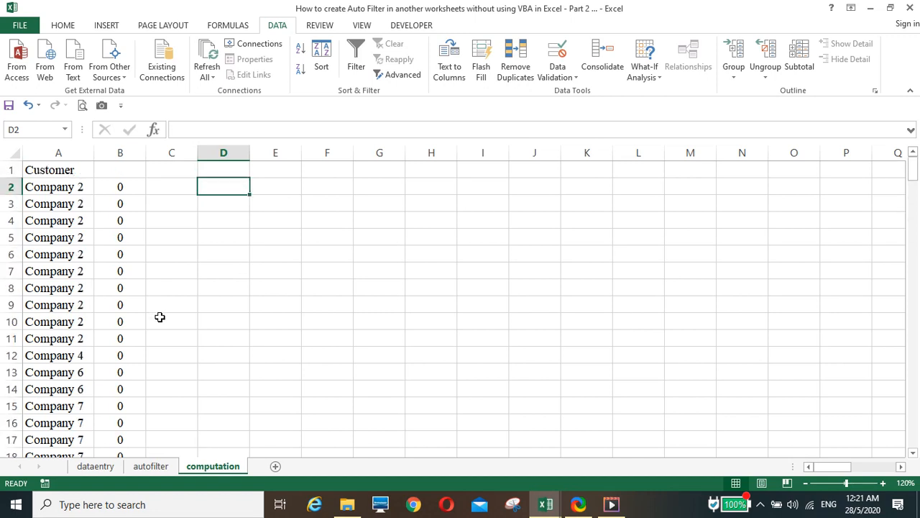
{"action": "type", "text": "="}
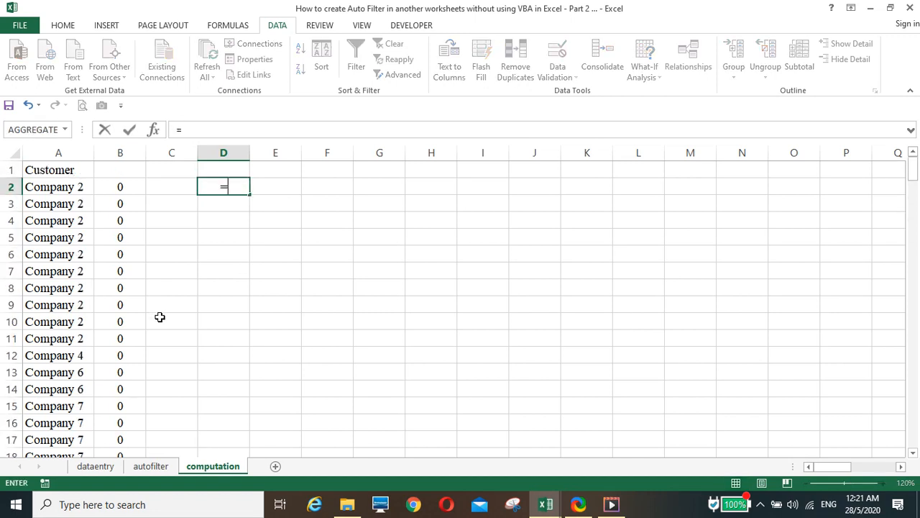
{"action": "type", "text": "small"}
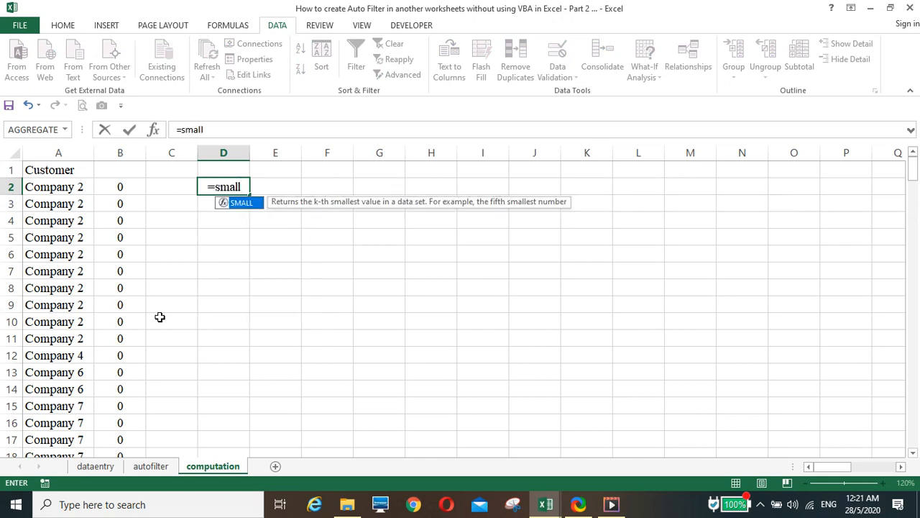
{"action": "type", "text": "("}
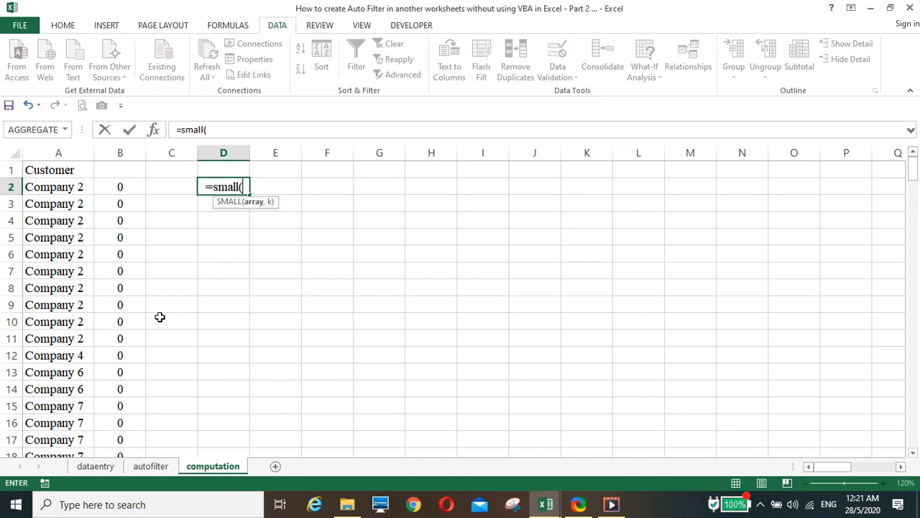
{"action": "left_click", "coordinate": [167, 191]}
{"action": "key", "text": "ctrl+shift+Down"}
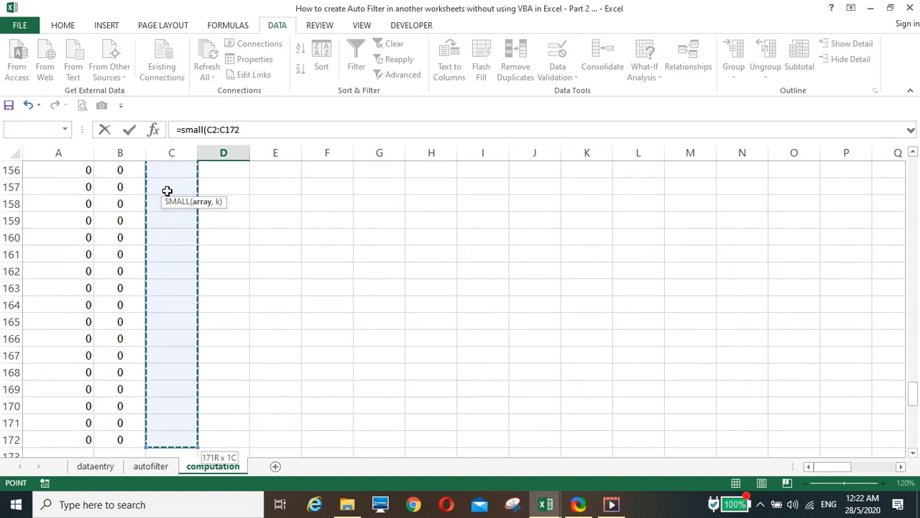
{"action": "type", "text": ","}
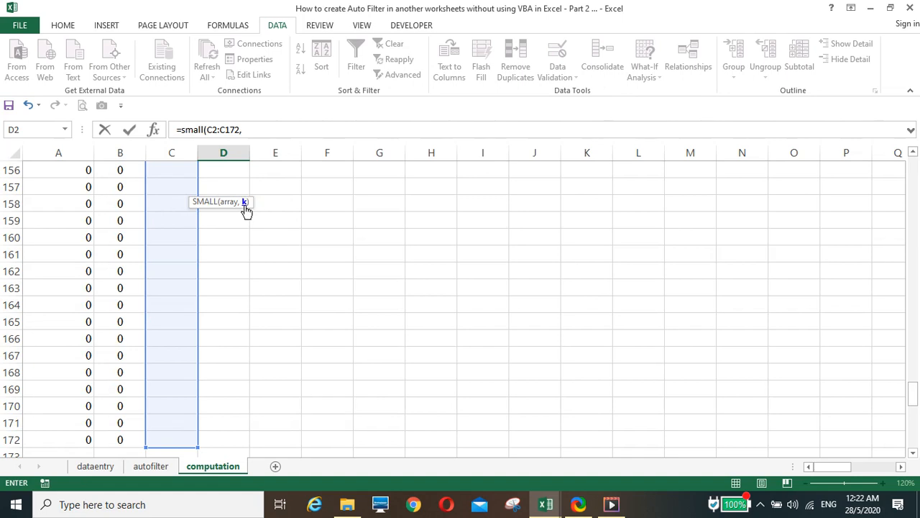
{"action": "type", "text": "row"}
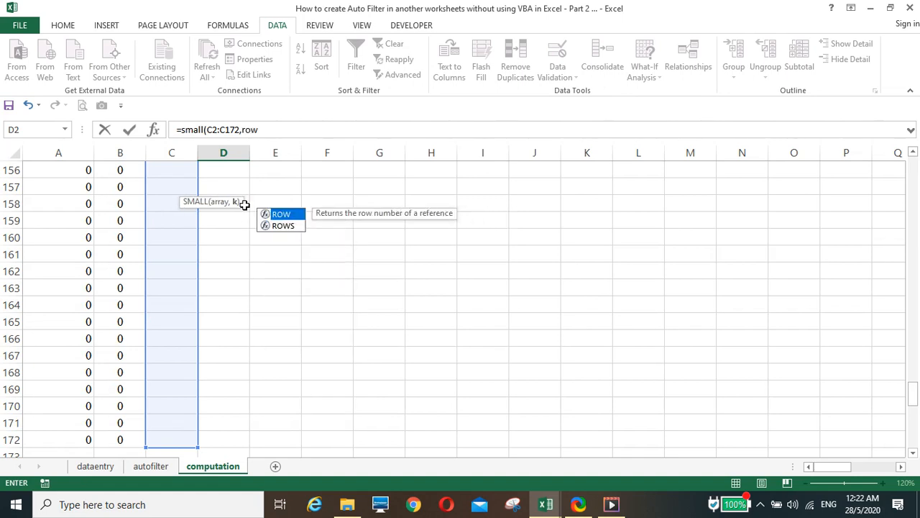
{"action": "type", "text": "()"}
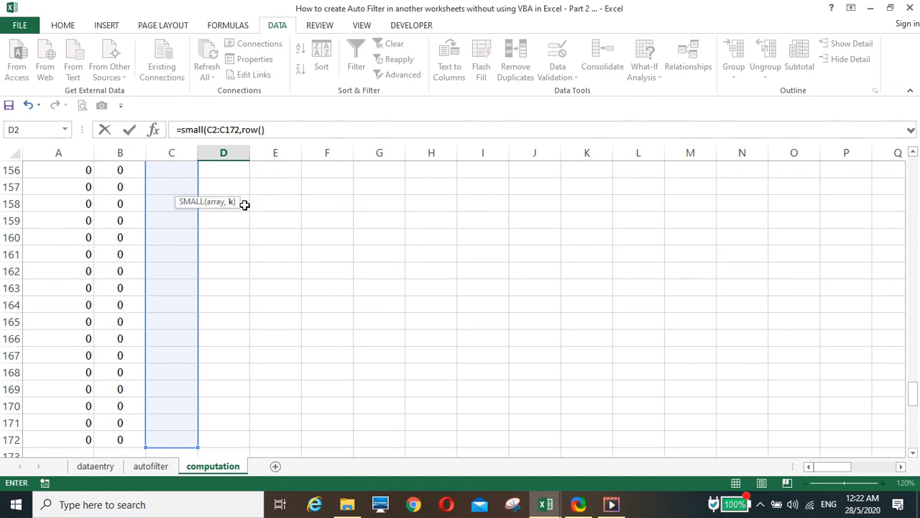
{"action": "type", "text": "-1"}
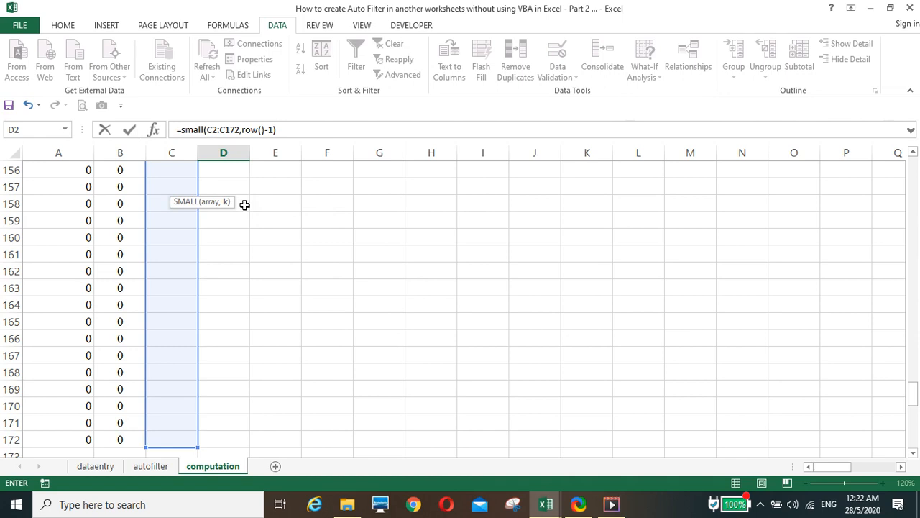
{"action": "key", "text": "Return"}
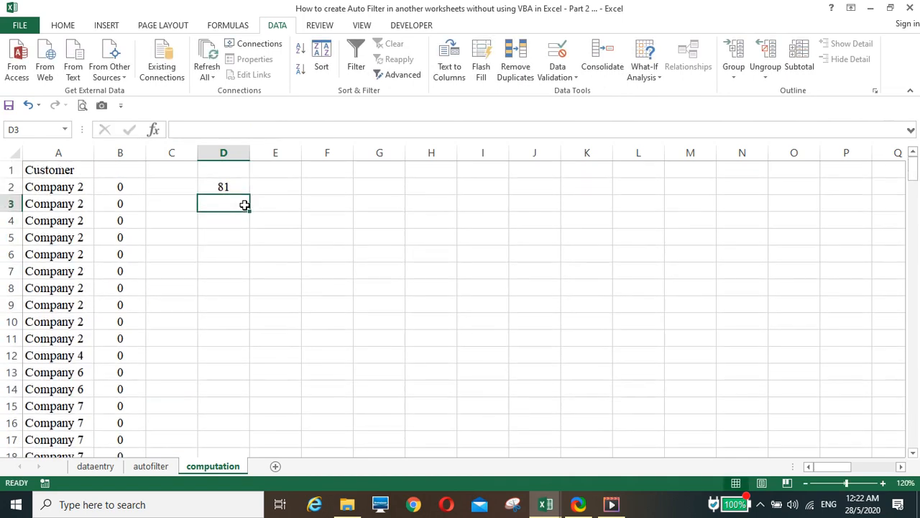
{"action": "left_click", "coordinate": [232, 184]}
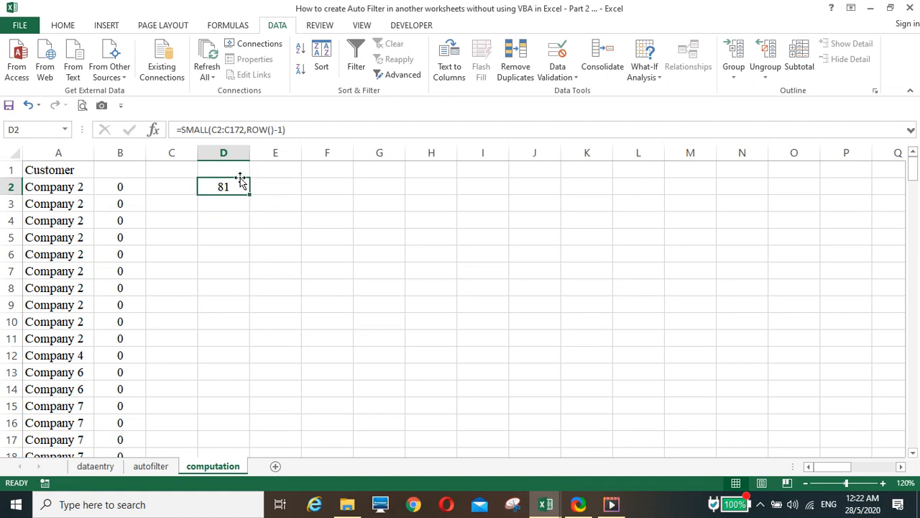
Step: Make D2's range absolute so it reads =SMALL($C$2:$C$172,ROW()-1)
{"action": "left_click", "coordinate": [215, 129]}
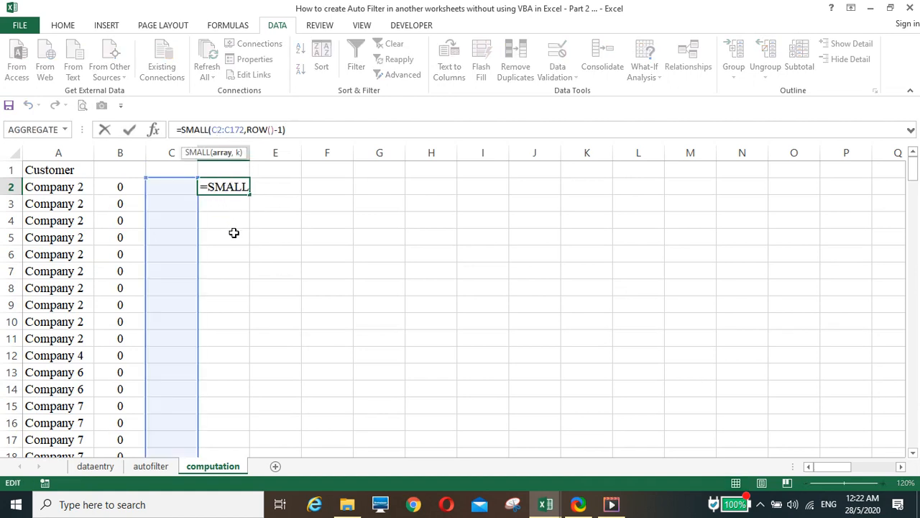
{"action": "key", "text": "F4"}
{"action": "key", "text": "Right"}
{"action": "key", "text": "Right"}
{"action": "key", "text": "F4"}
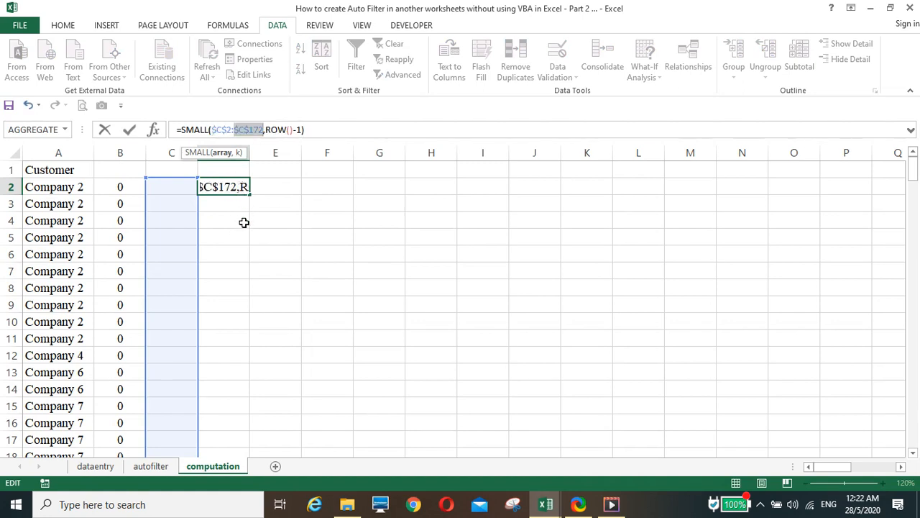
{"action": "key", "text": "Return"}
Step: Fill the SMALL formula down column D, listing 81 through 148 then #NUM! errors
{"action": "left_click", "coordinate": [222, 187]}
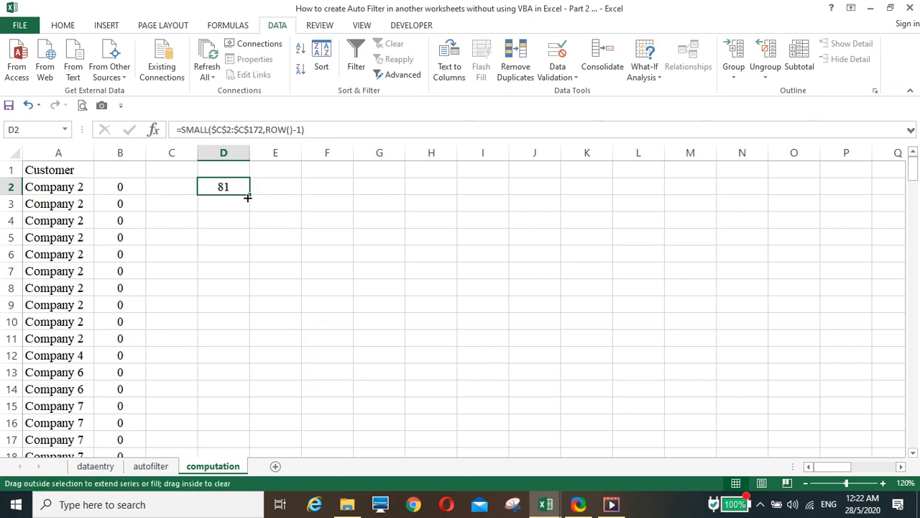
{"action": "key", "text": "F2"}
{"action": "key", "text": "Escape"}
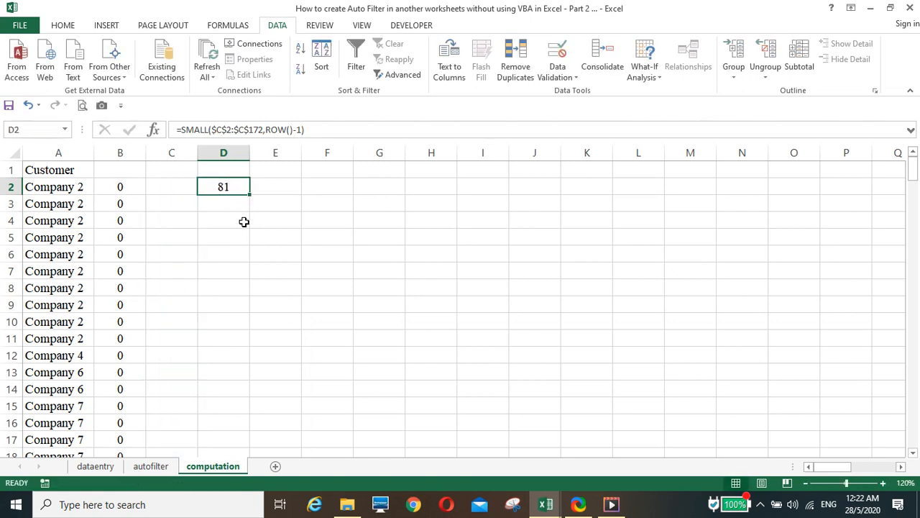
{"action": "double_click", "coordinate": [249, 195]}
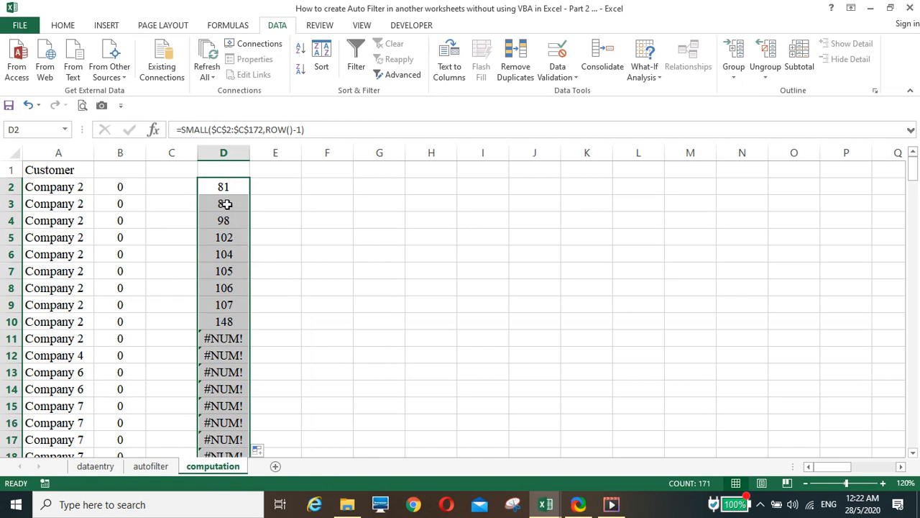
{"action": "left_click_drag", "start_coordinate": [229, 185], "coordinate": [226, 321]}
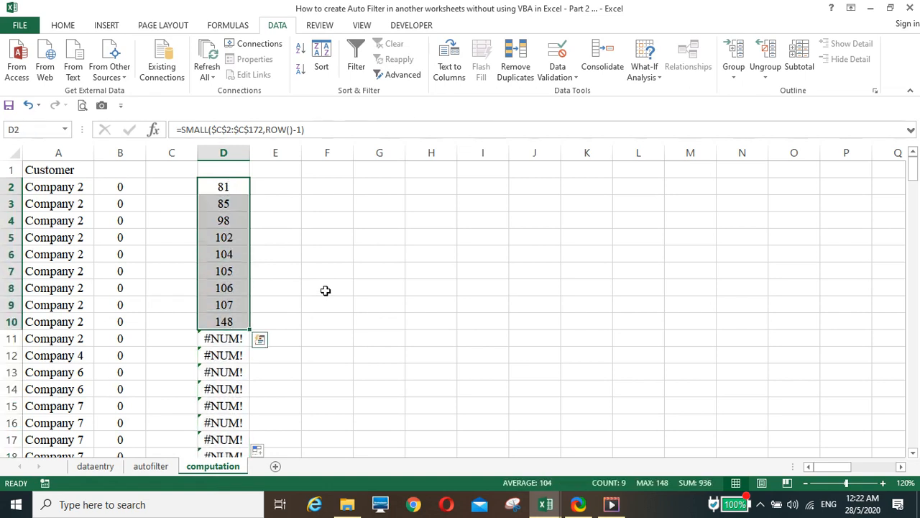
{"action": "left_click", "coordinate": [182, 129]}
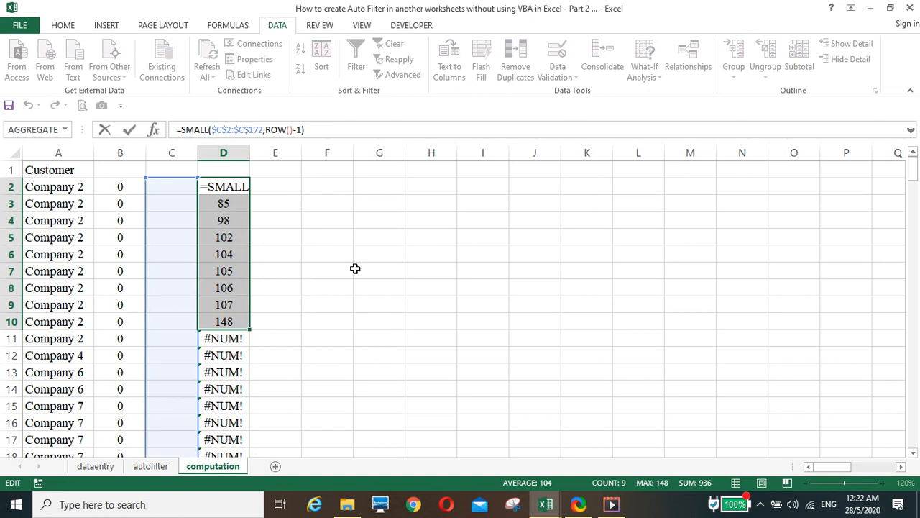
Step: Wrap D2 as =IFERROR(SMALL($C$2:$C$172,ROW()-1),"") to blank out errors
{"action": "key", "text": "ctrl+Return"}
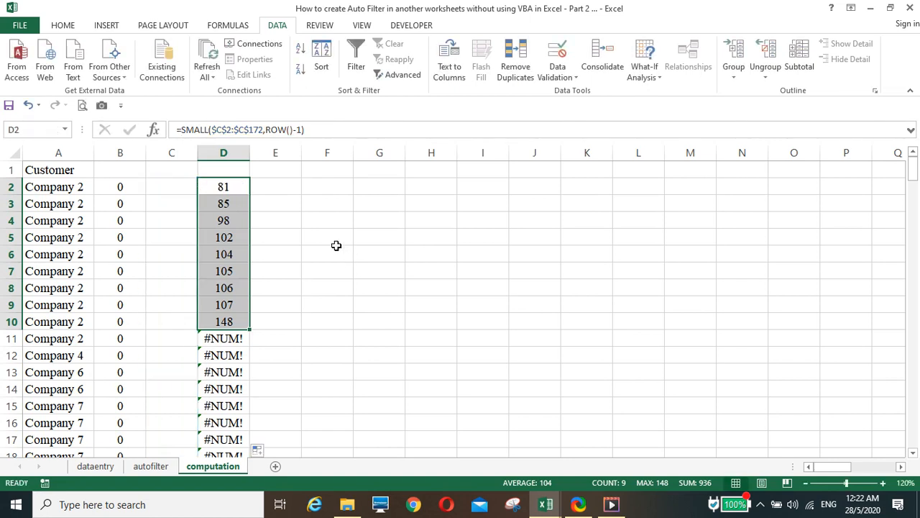
{"action": "left_click", "coordinate": [226, 187]}
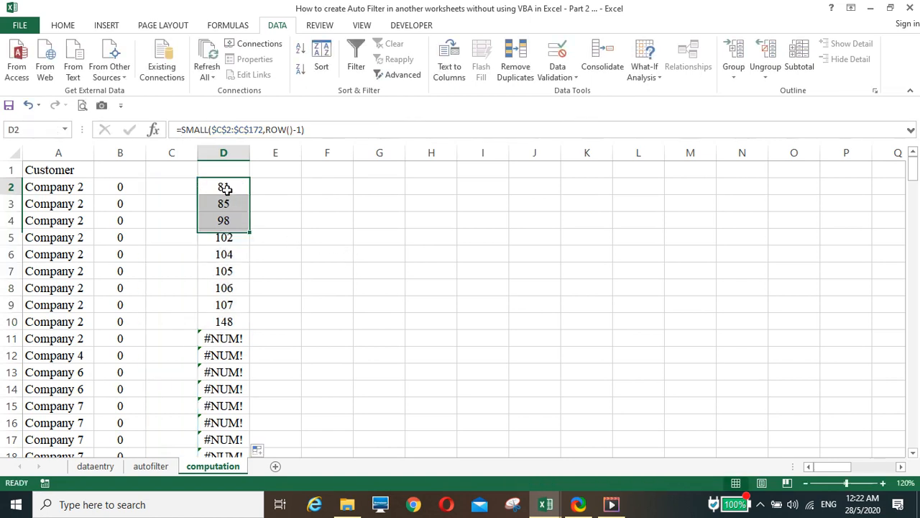
{"action": "left_click", "coordinate": [181, 129]}
{"action": "type", "text": "error"}
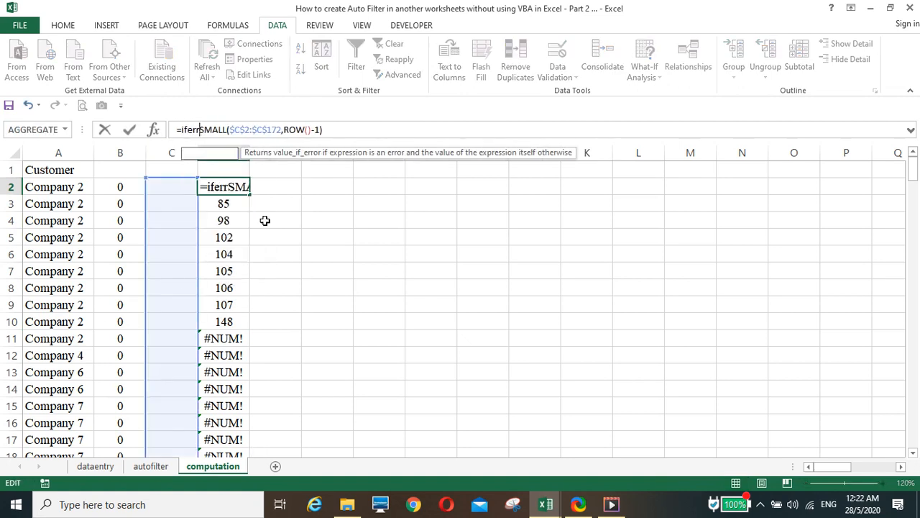
{"action": "type", "text": "("}
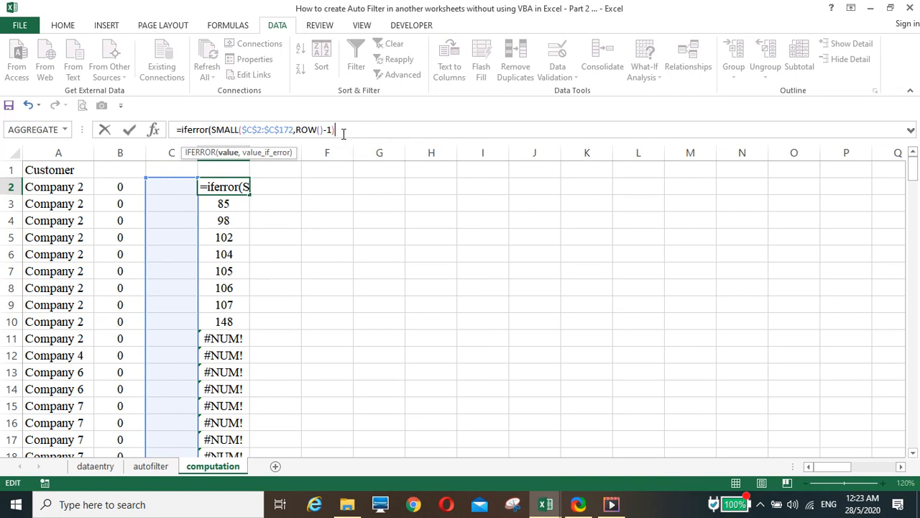
{"action": "left_click", "coordinate": [342, 133]}
{"action": "type", "text": ",\"\")"}
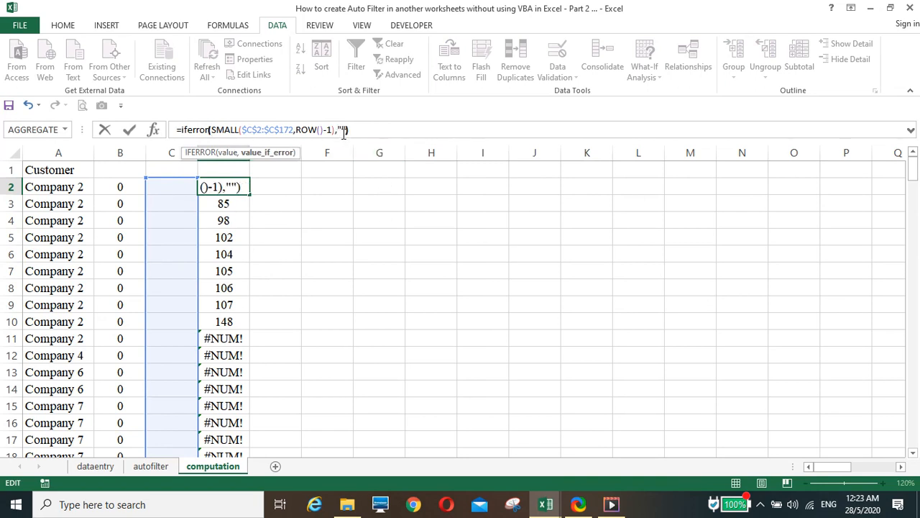
{"action": "key", "text": "Return"}
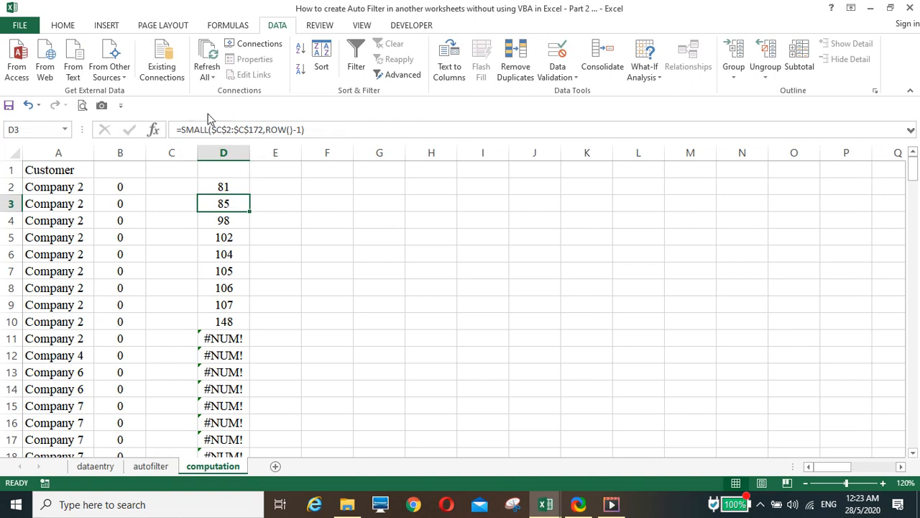
Step: Fill the IFERROR formula down column D so the former #NUM! cells show blank
{"action": "left_click", "coordinate": [229, 189]}
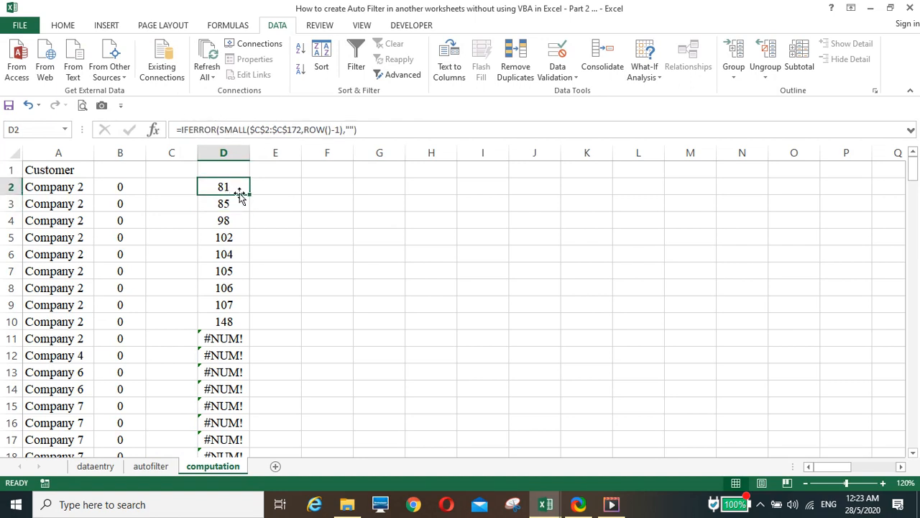
{"action": "double_click", "coordinate": [248, 193]}
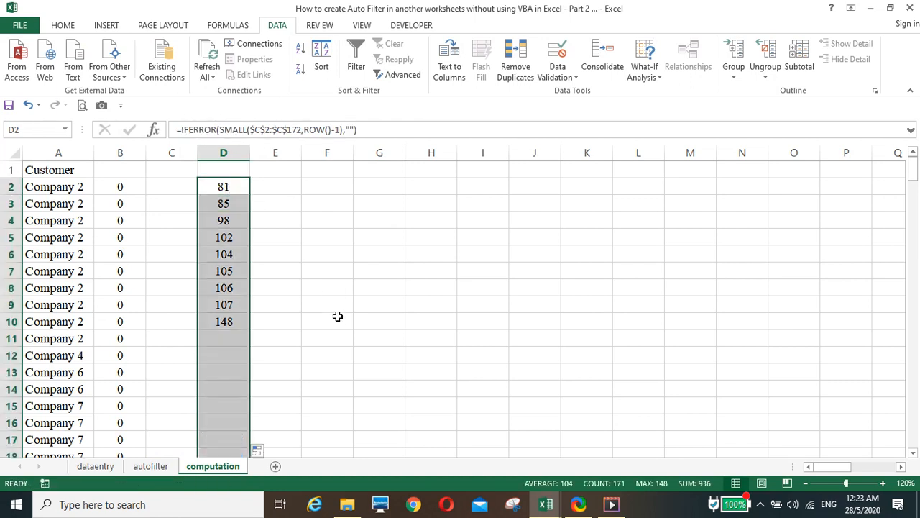
{"action": "scroll", "coordinate": [337, 326], "scroll_direction": "down", "scroll_amount": 5}
{"action": "scroll", "coordinate": [334, 331], "scroll_direction": "up", "scroll_amount": 5}
Step: Check the Company 1 condition in cell G6 of the autofilter sheet
{"action": "left_click", "coordinate": [72, 174]}
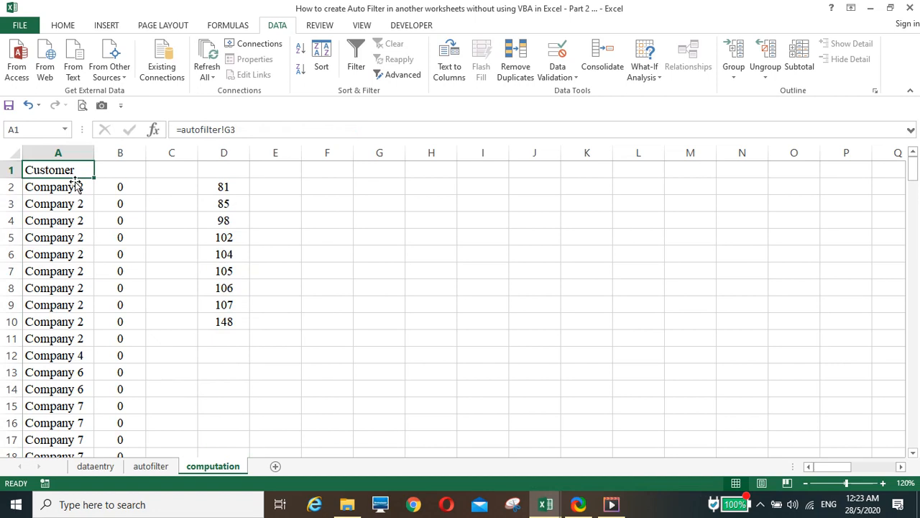
{"action": "left_click", "coordinate": [166, 467]}
{"action": "left_click", "coordinate": [495, 268]}
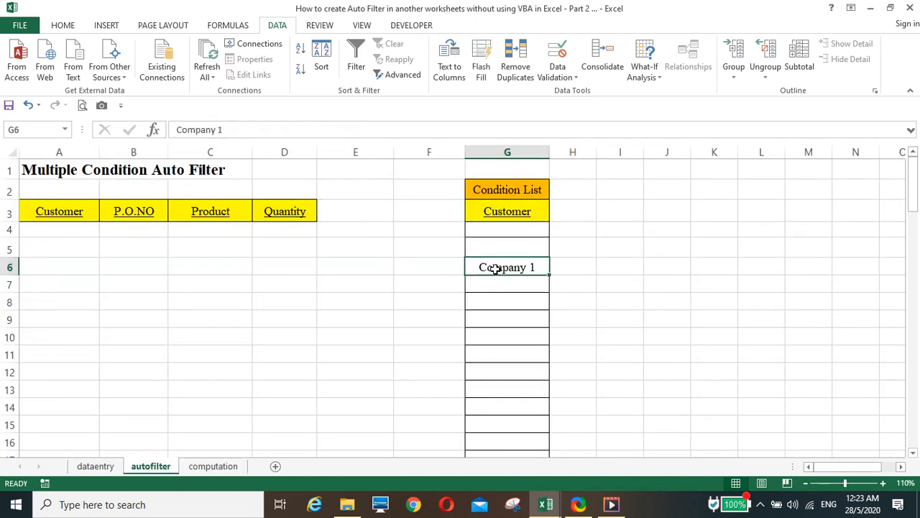
{"action": "left_click", "coordinate": [217, 467]}
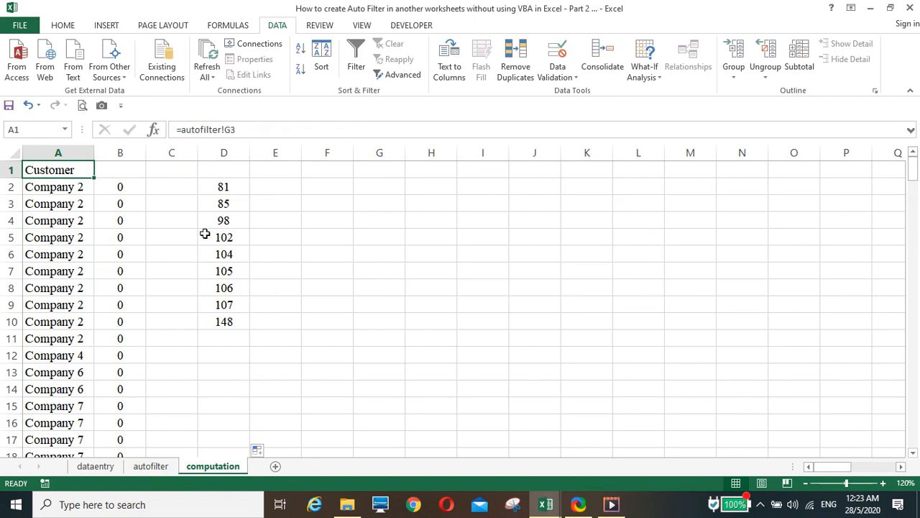
Step: Copy the dataentry headers A1:D1 into E1:H1 of the computation sheet
{"action": "left_click", "coordinate": [101, 467]}
{"action": "left_click_drag", "start_coordinate": [76, 173], "coordinate": [297, 171]}
{"action": "right_click", "coordinate": [282, 172]}
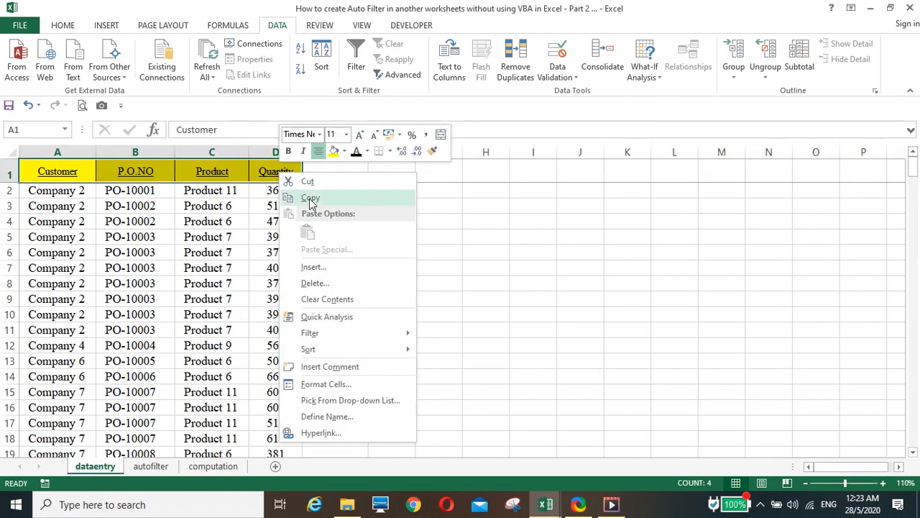
{"action": "left_click", "coordinate": [310, 198]}
{"action": "left_click", "coordinate": [213, 466]}
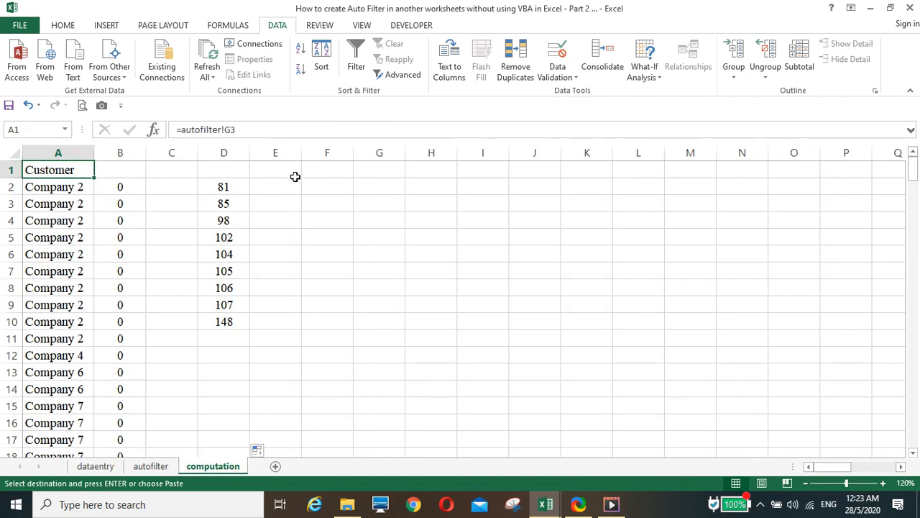
{"action": "left_click", "coordinate": [280, 171]}
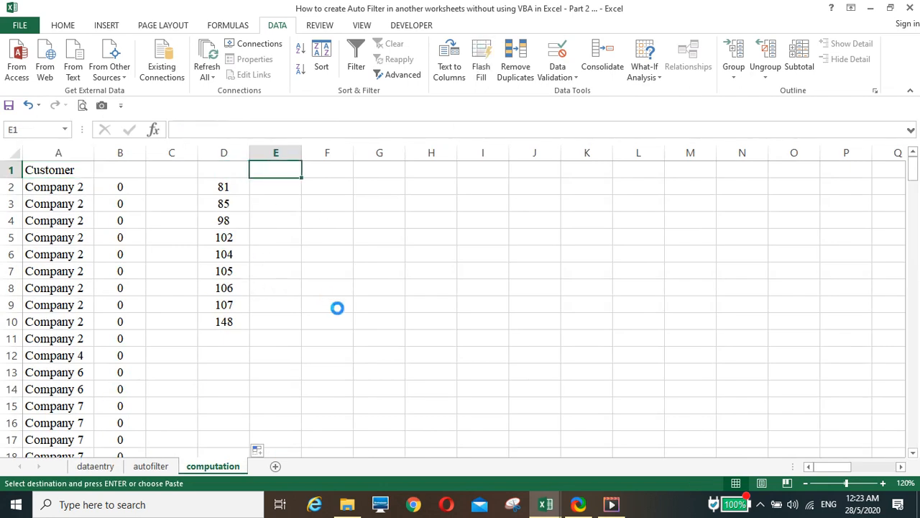
{"action": "key", "text": "Return"}
{"action": "left_click", "coordinate": [270, 189]}
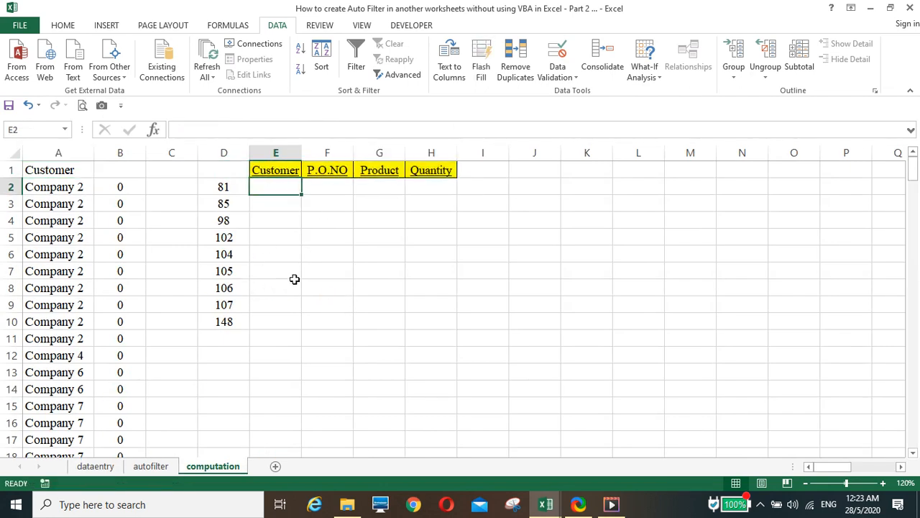
Step: Enter =HLOOKUP(E1,dataentry!A1:D1000,computation!D2,0) in E2, returning Company 1
{"action": "type", "text": "=hlo"}
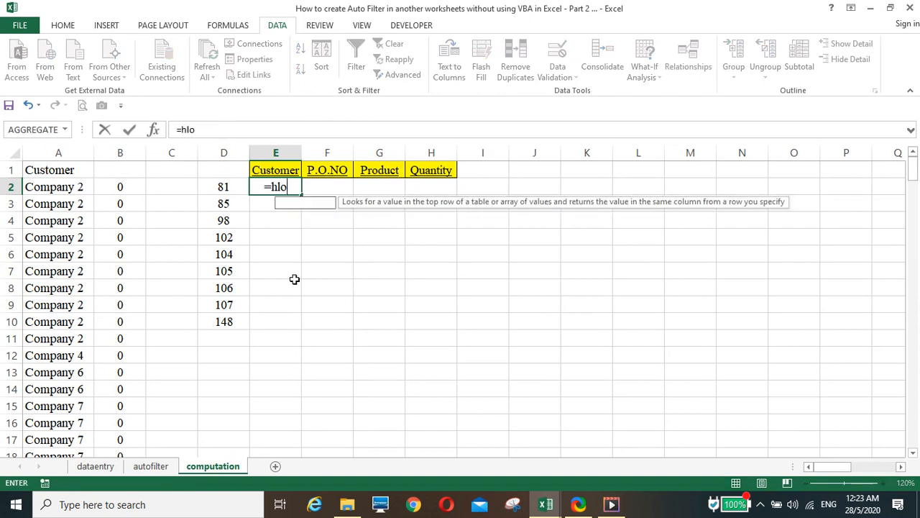
{"action": "type", "text": "okup("}
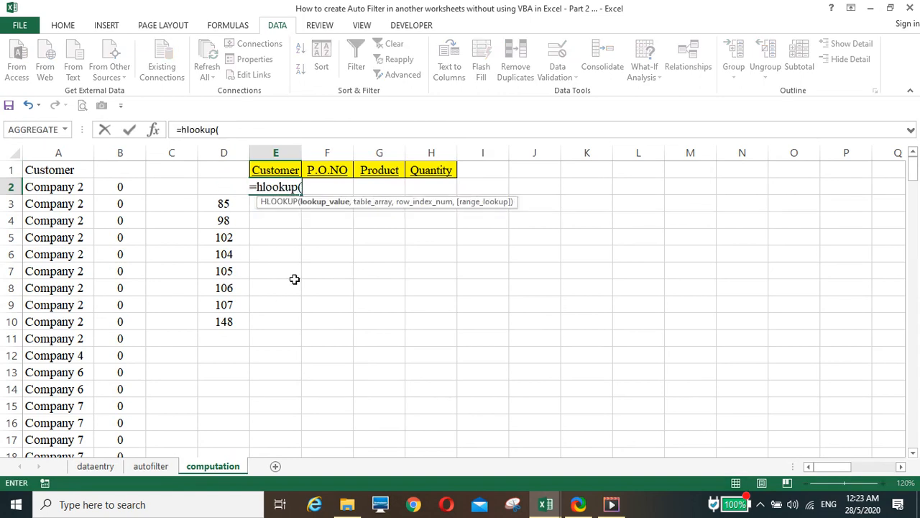
{"action": "key", "text": "Up"}
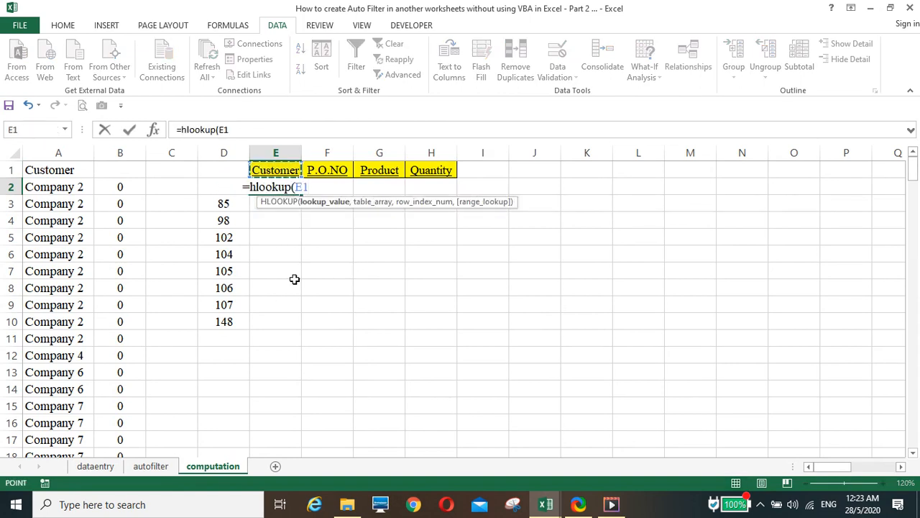
{"action": "type", "text": ","}
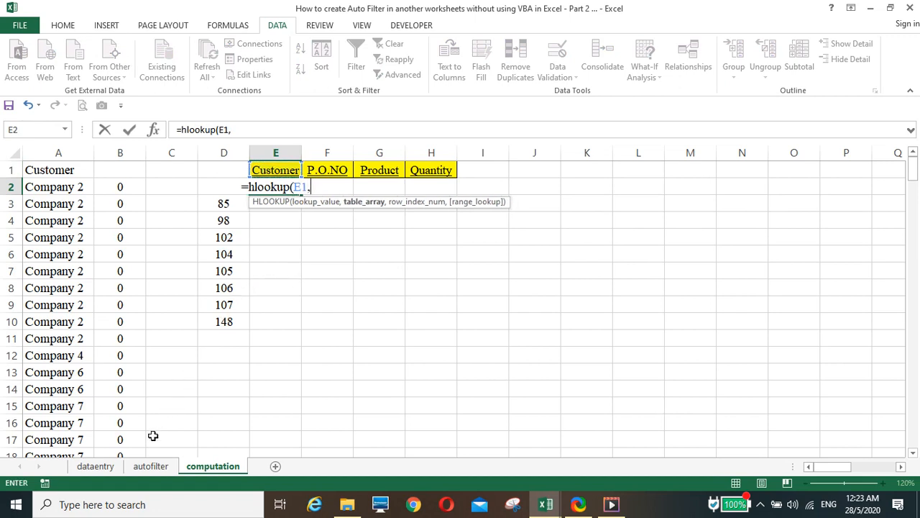
{"action": "left_click", "coordinate": [96, 465]}
{"action": "left_click", "coordinate": [85, 176]}
{"action": "left_click_drag", "start_coordinate": [85, 175], "coordinate": [253, 314]}
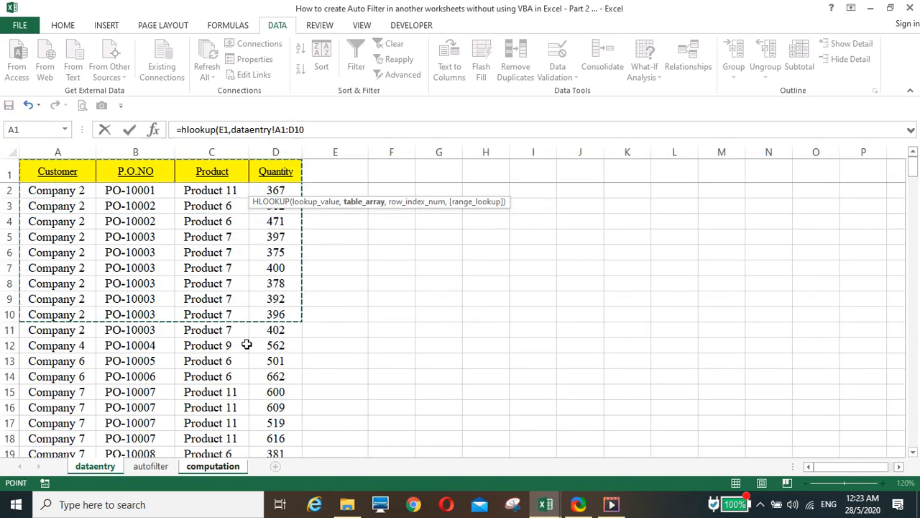
{"action": "left_click", "coordinate": [319, 127]}
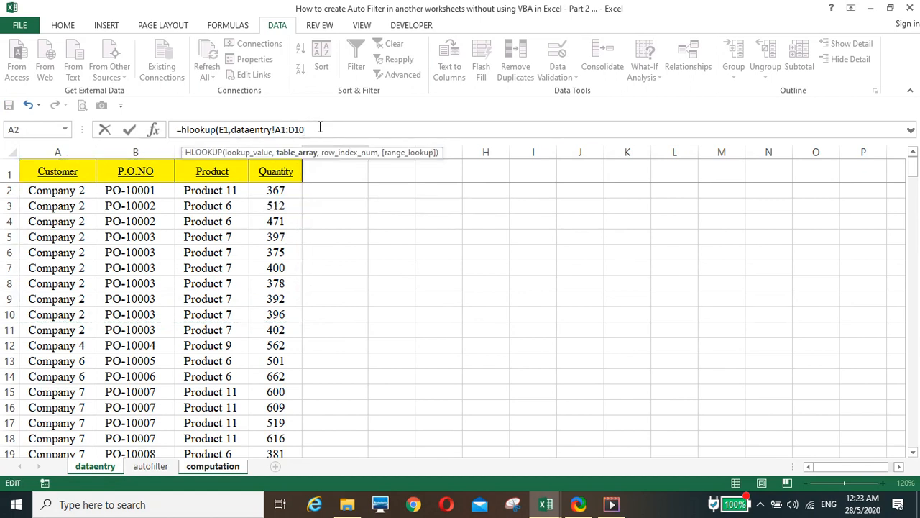
{"action": "type", "text": "00,"}
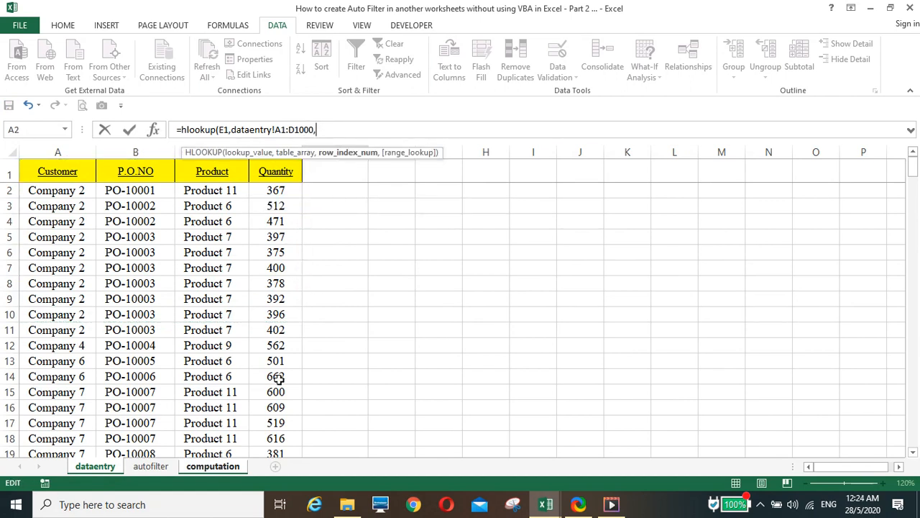
{"action": "left_click", "coordinate": [219, 470]}
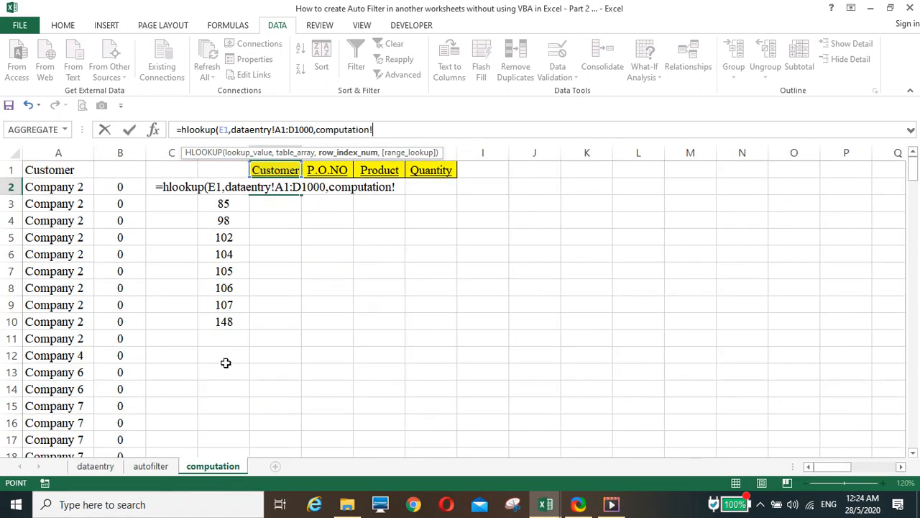
{"action": "key", "text": "Left"}
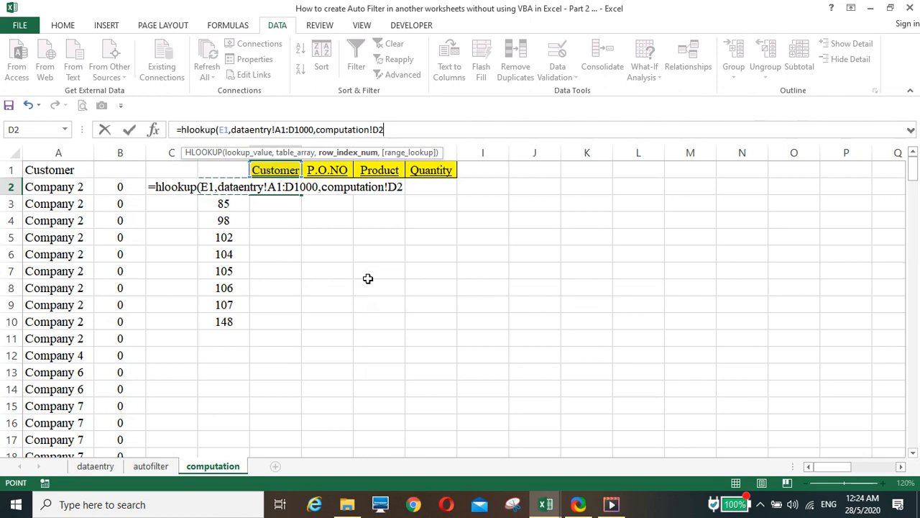
{"action": "type", "text": ",0)"}
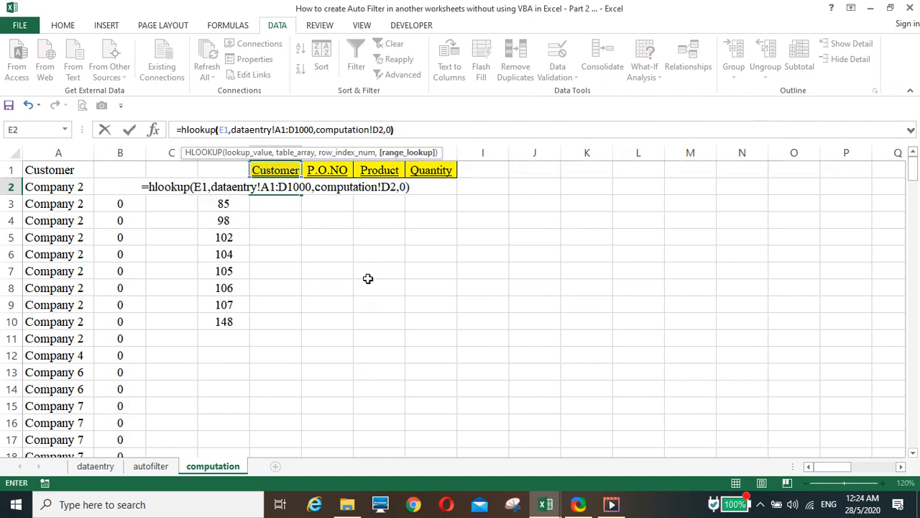
{"action": "key", "text": "Return"}
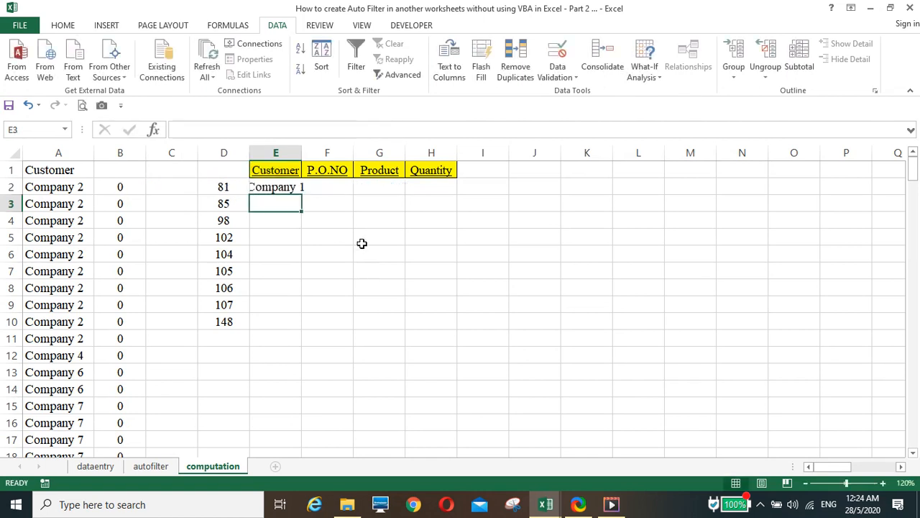
Step: Lock E2's references as E$1, dataentry!$A$1:$D$1000 and computation!$D2
{"action": "left_click", "coordinate": [288, 185]}
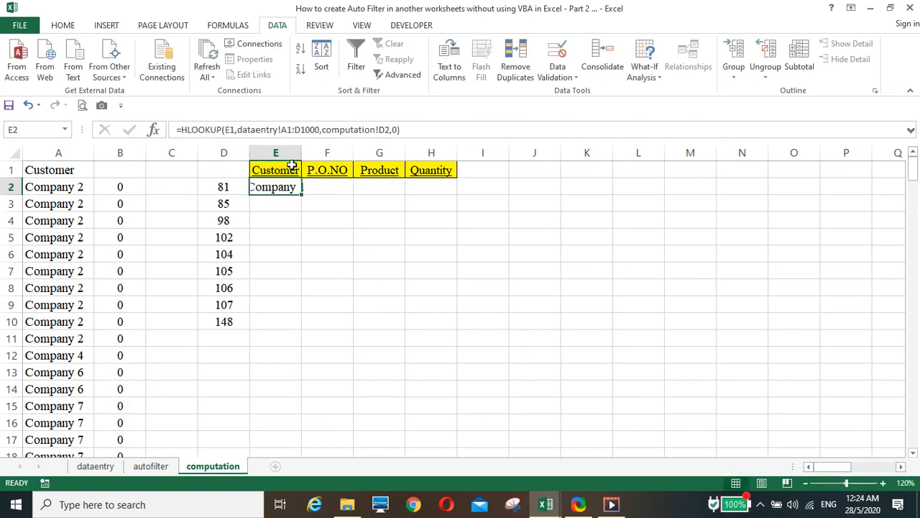
{"action": "left_click", "coordinate": [230, 129]}
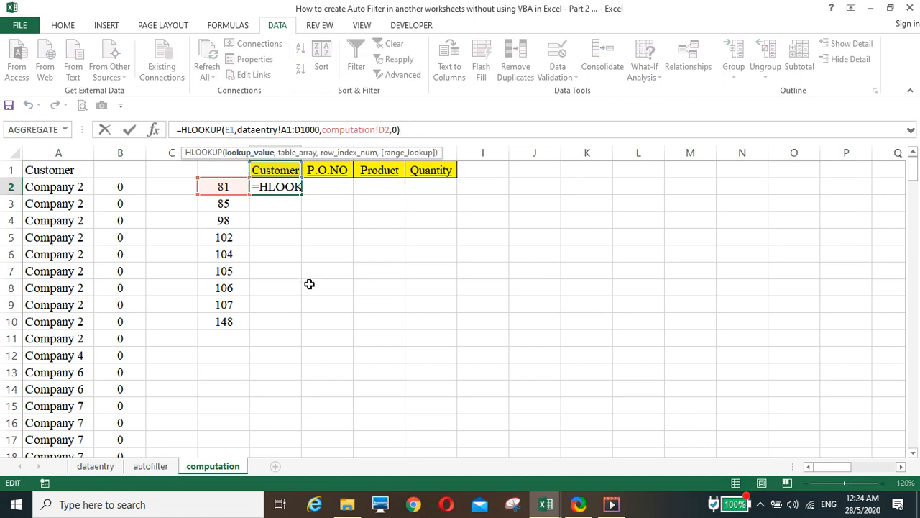
{"action": "key", "text": "F4"}
{"action": "key", "text": "F4"}
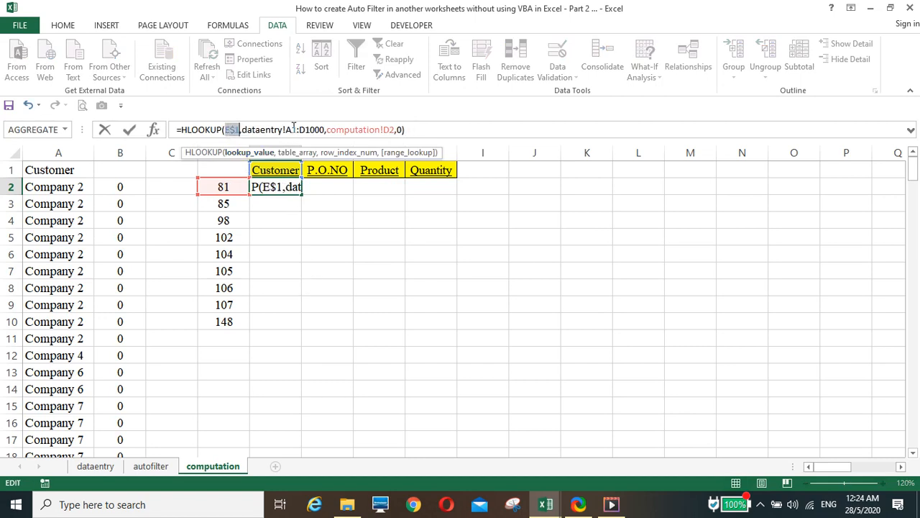
{"action": "left_click", "coordinate": [294, 129]}
{"action": "key", "text": "F4"}
{"action": "left_click", "coordinate": [325, 129]}
{"action": "key", "text": "F4"}
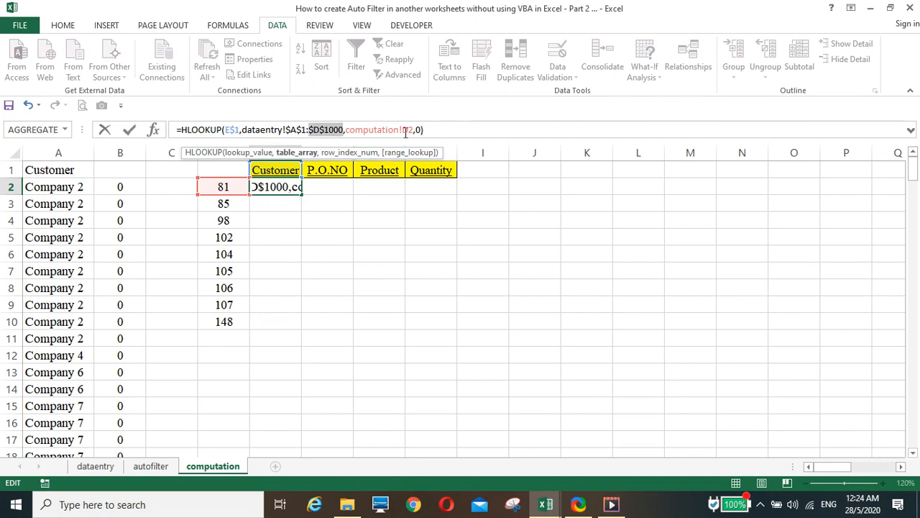
{"action": "left_click", "coordinate": [406, 129]}
{"action": "key", "text": "F4"}
{"action": "key", "text": "F4"}
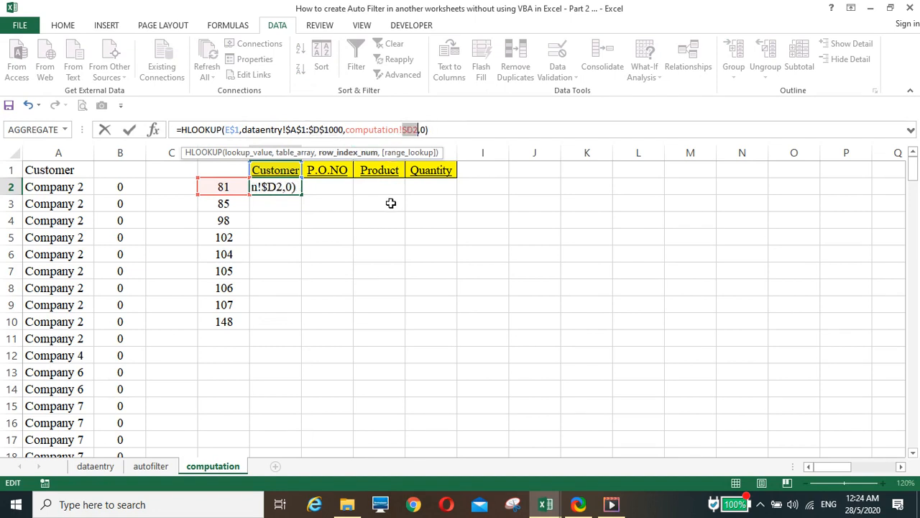
Step: Wrap the E2 lookup in IFERROR(...,"") so errors return blank
{"action": "left_click", "coordinate": [181, 129]}
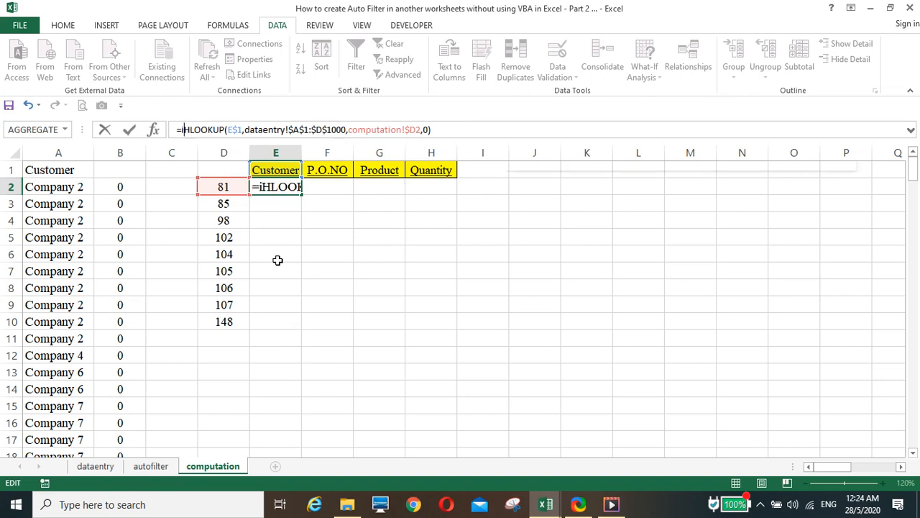
{"action": "type", "text": "iferror"}
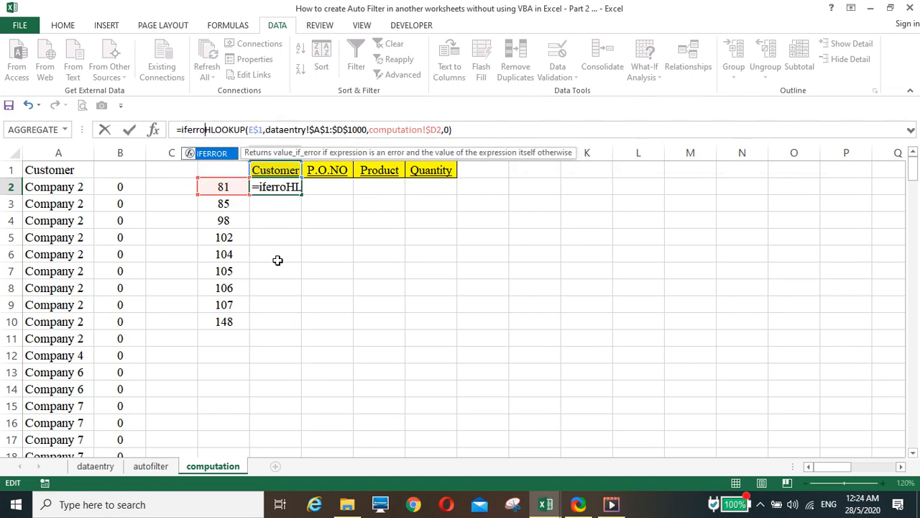
{"action": "type", "text": "("}
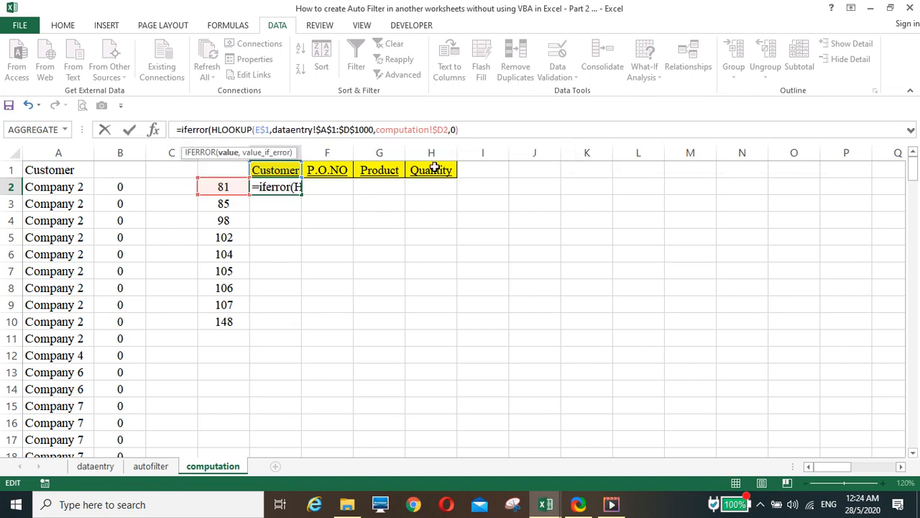
{"action": "type", "text": ",\"\""}
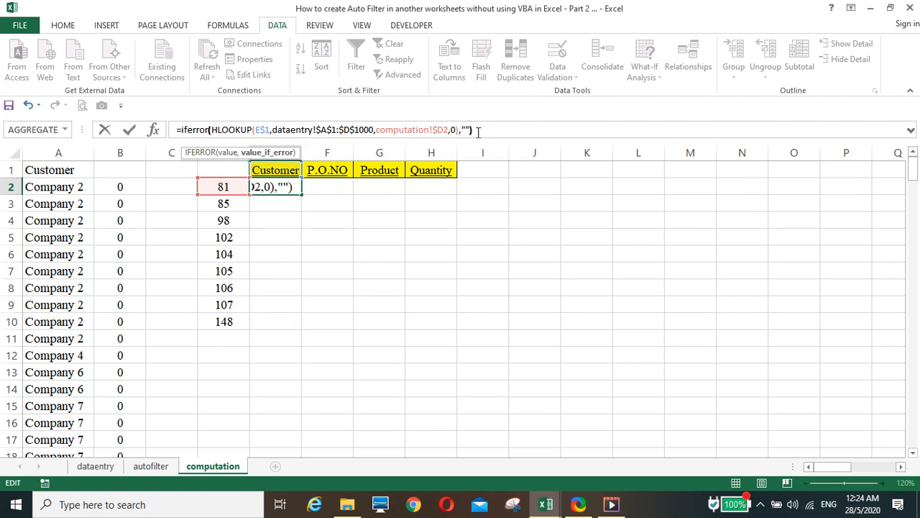
{"action": "key", "text": "Return"}
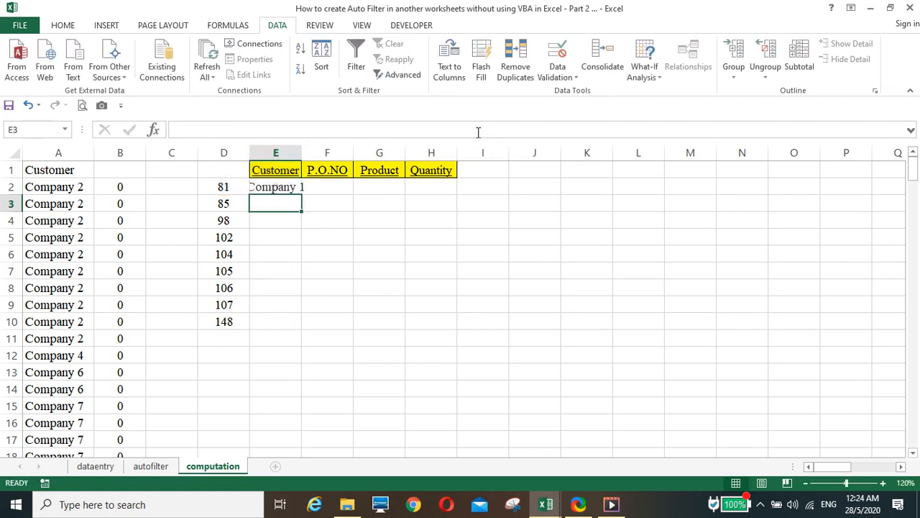
Step: Copy the E2 lookup formula across to H2 and fill E2:H2 down the columns
{"action": "left_click", "coordinate": [289, 187]}
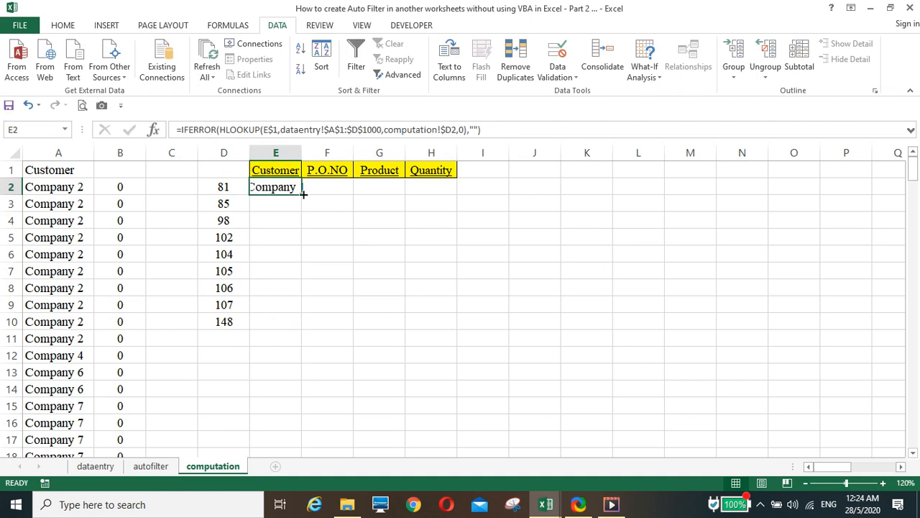
{"action": "left_click_drag", "start_coordinate": [301, 194], "coordinate": [446, 202]}
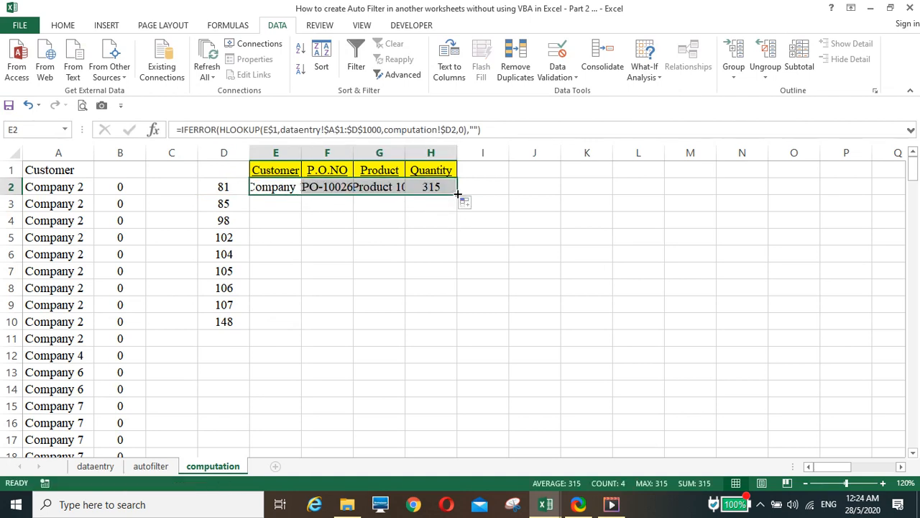
{"action": "double_click", "coordinate": [457, 194]}
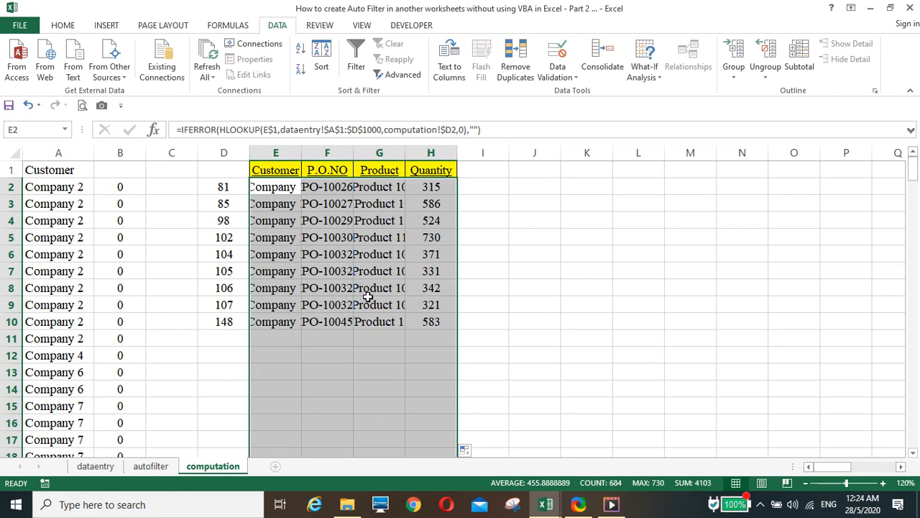
Step: On the autofilter sheet, link A4 to =computation!E2
{"action": "left_click", "coordinate": [151, 465]}
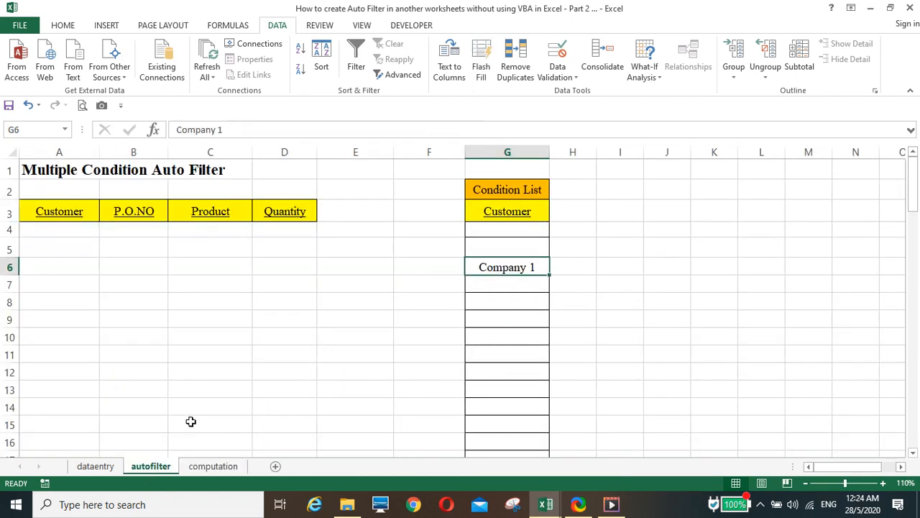
{"action": "left_click", "coordinate": [48, 232]}
{"action": "type", "text": "="}
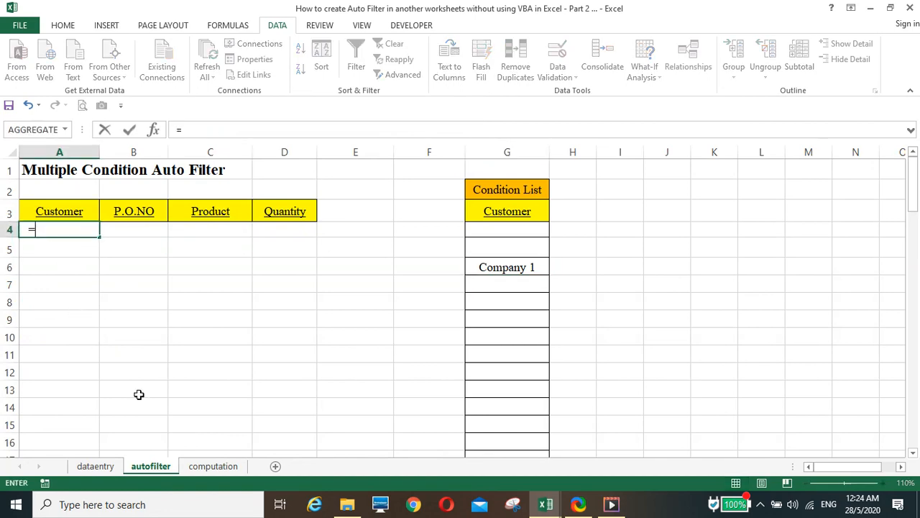
{"action": "left_click", "coordinate": [202, 470]}
{"action": "left_click", "coordinate": [278, 188]}
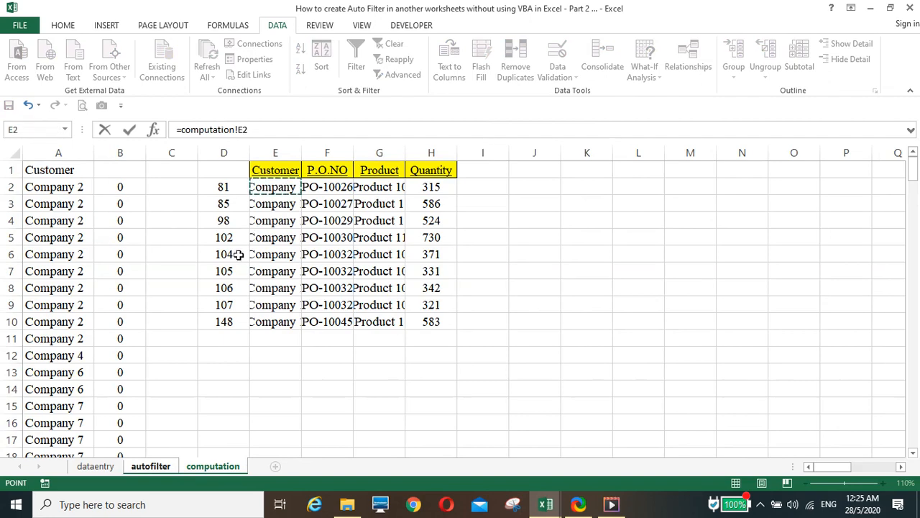
{"action": "key", "text": "Return"}
Step: Copy the A4 link across to D4, then go to the dataentry sheet
{"action": "left_click", "coordinate": [79, 230]}
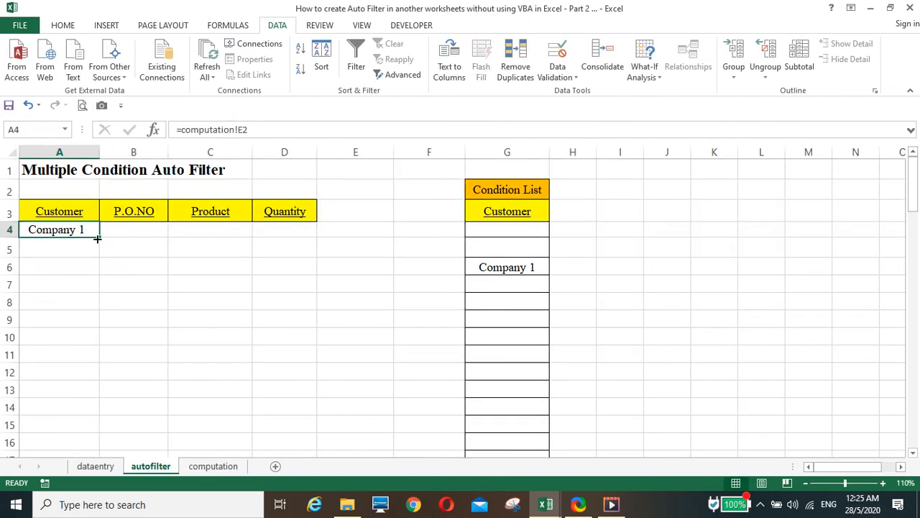
{"action": "left_click_drag", "start_coordinate": [100, 238], "coordinate": [296, 243]}
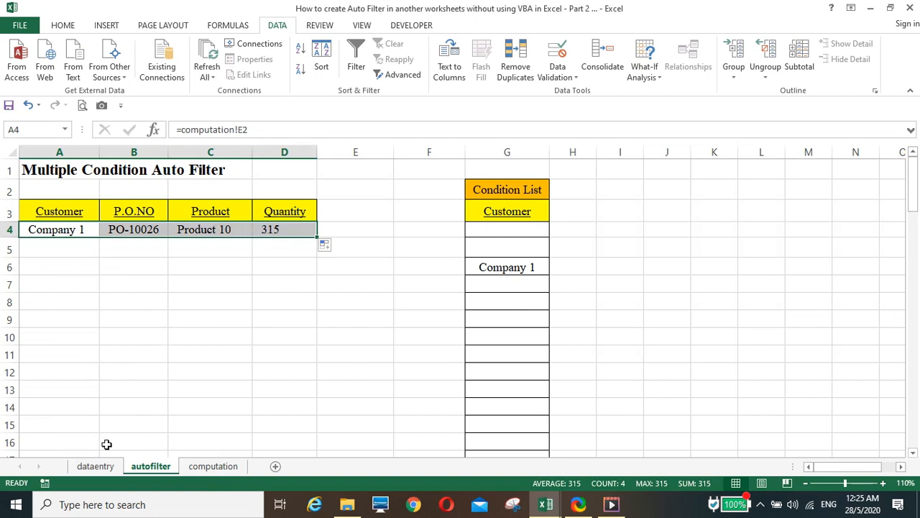
{"action": "left_click", "coordinate": [100, 468]}
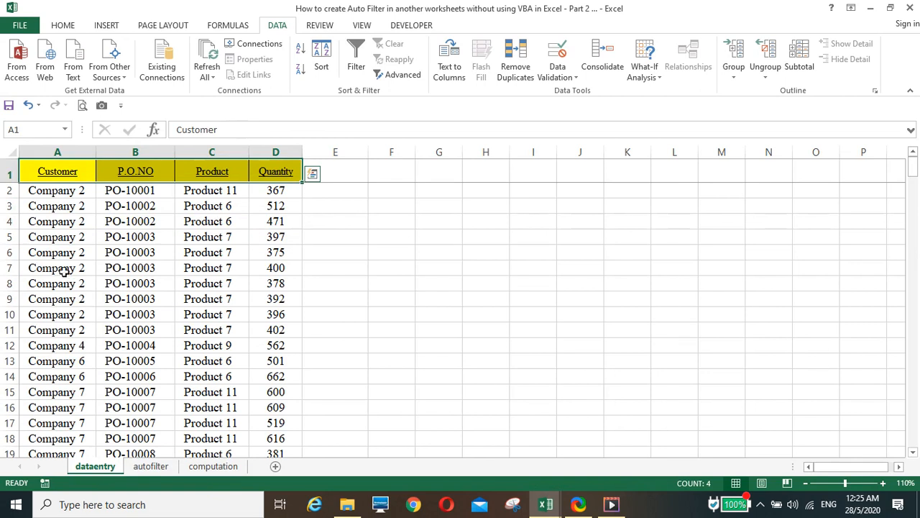
Step: Paint dataentry row A7:D7's formatting onto autofilter A4:D4 and fill the links down to row 105
{"action": "left_click_drag", "start_coordinate": [67, 268], "coordinate": [277, 267]}
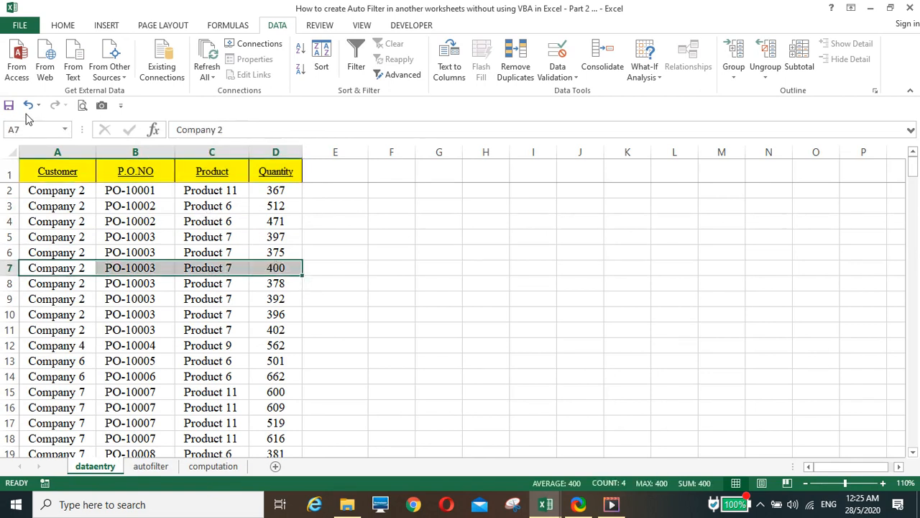
{"action": "left_click", "coordinate": [62, 25]}
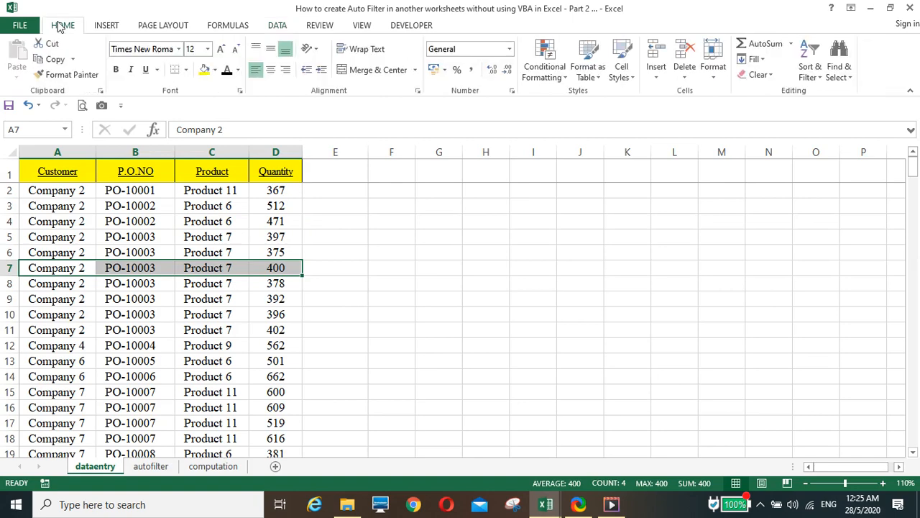
{"action": "left_click", "coordinate": [68, 75]}
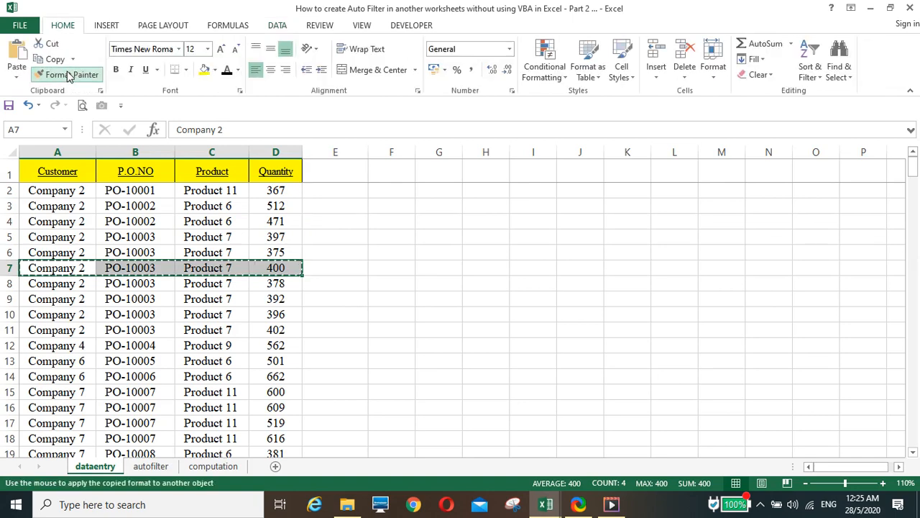
{"action": "left_click", "coordinate": [152, 466]}
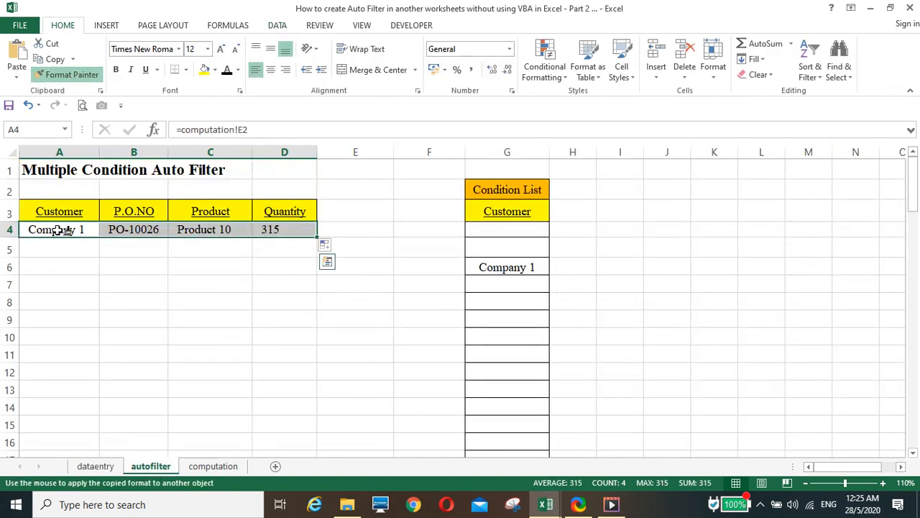
{"action": "left_click", "coordinate": [61, 230]}
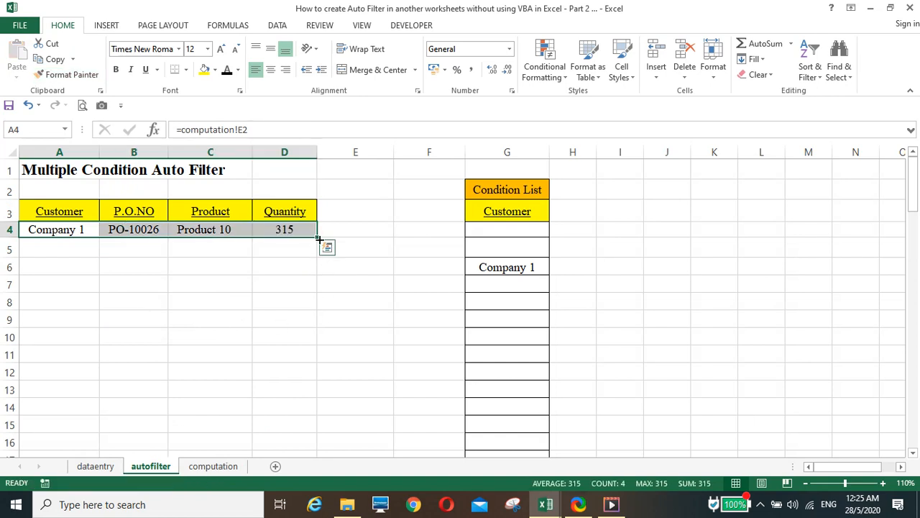
{"action": "left_click_drag", "start_coordinate": [318, 240], "coordinate": [337, 404]}
Step: Fill the customer conditions from G6 down to G8, adding Company 2 and Company 3
{"action": "scroll", "coordinate": [379, 392], "scroll_direction": "up", "scroll_amount": 4}
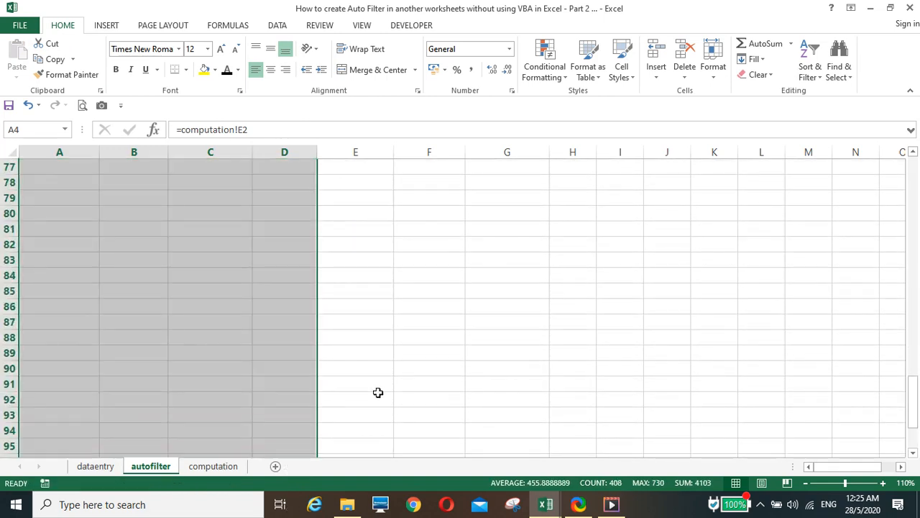
{"action": "scroll", "coordinate": [378, 392], "scroll_direction": "up", "scroll_amount": 20}
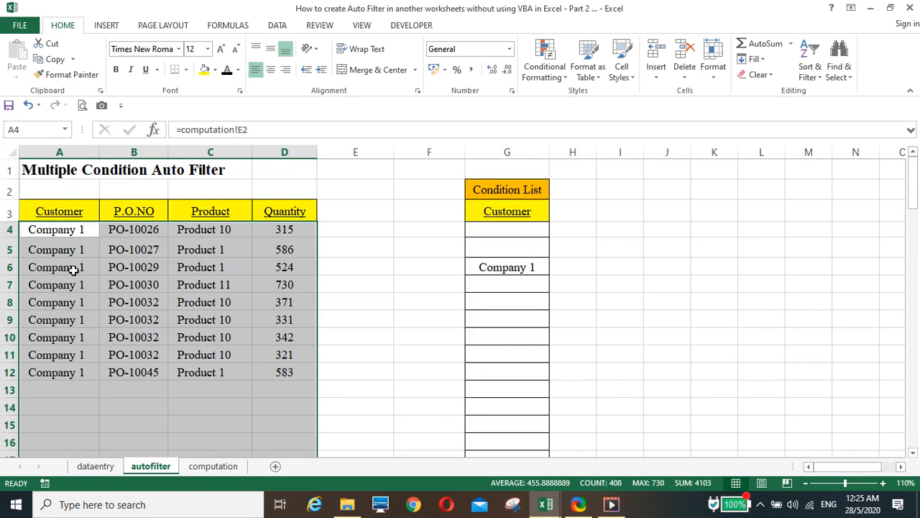
{"action": "left_click", "coordinate": [527, 265]}
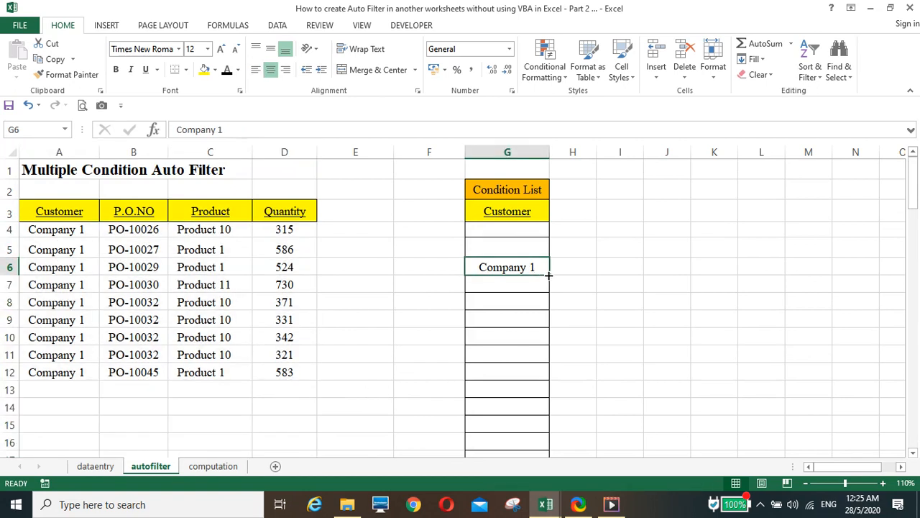
{"action": "left_click_drag", "start_coordinate": [549, 276], "coordinate": [551, 309]}
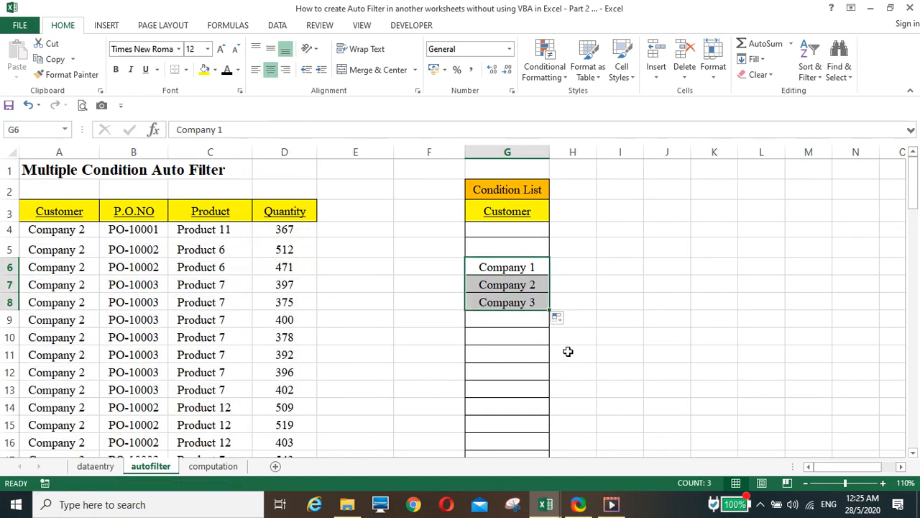
{"action": "scroll", "coordinate": [210, 381], "scroll_direction": "down", "scroll_amount": 5}
{"action": "scroll", "coordinate": [209, 390], "scroll_direction": "down", "scroll_amount": 6}
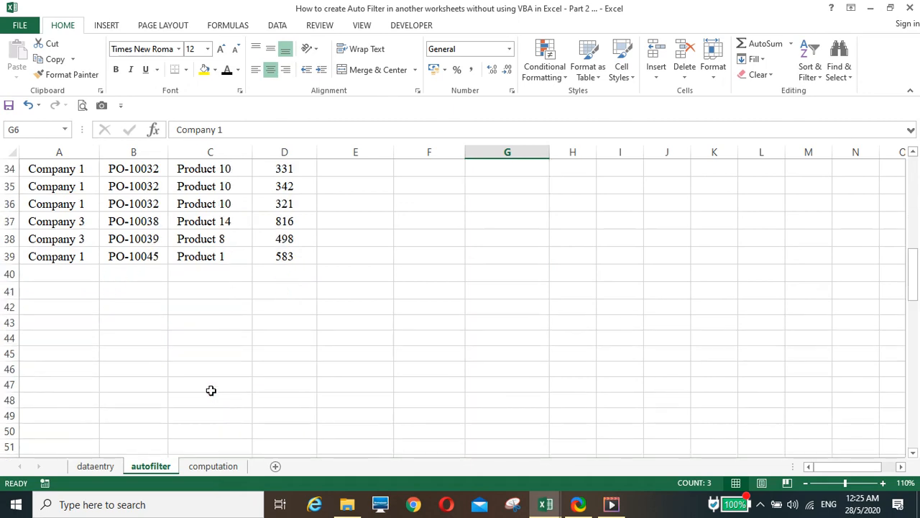
{"action": "scroll", "coordinate": [210, 390], "scroll_direction": "up", "scroll_amount": 6}
{"action": "scroll", "coordinate": [211, 390], "scroll_direction": "up", "scroll_amount": 5}
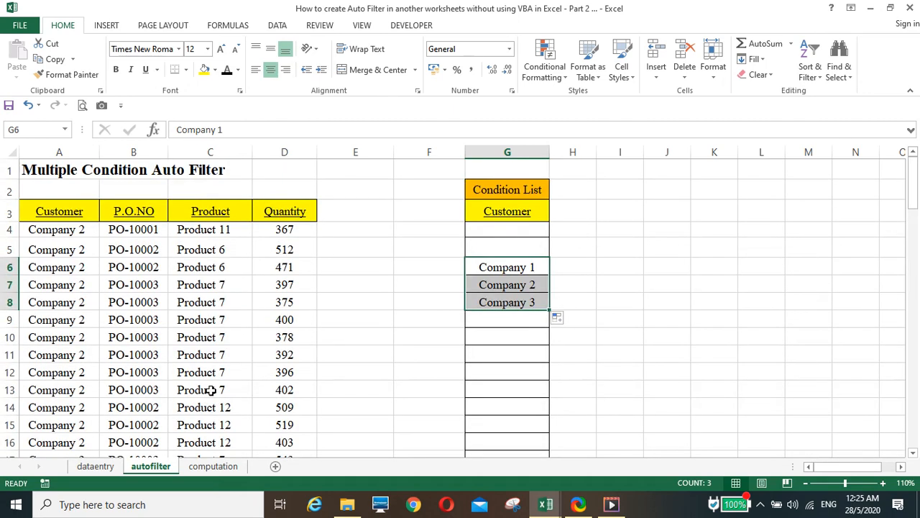
{"action": "left_click", "coordinate": [505, 212]}
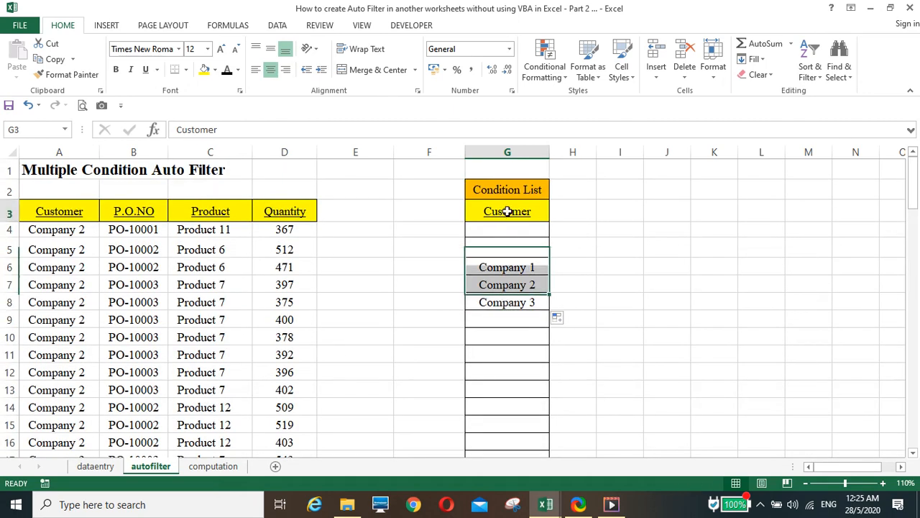
Step: Switch the G3 condition field to Product and enter Product 1 in G10
{"action": "left_click", "coordinate": [555, 215]}
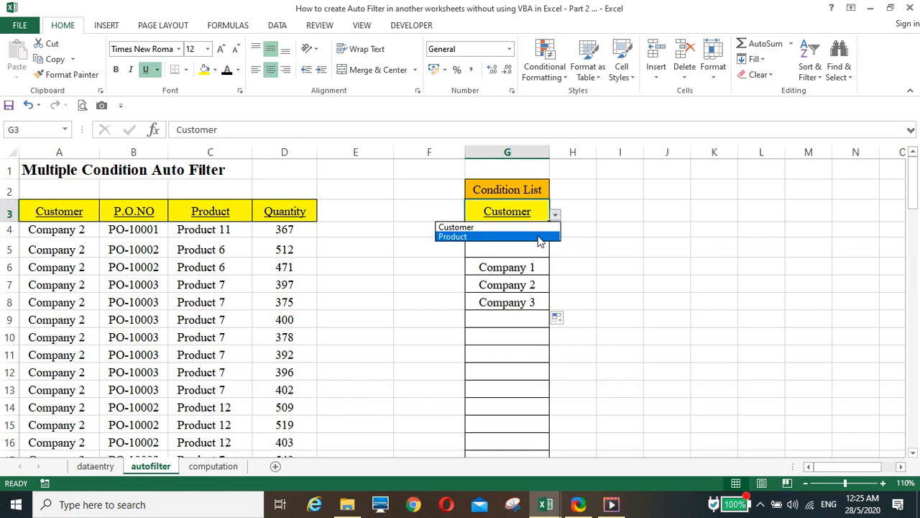
{"action": "left_click", "coordinate": [540, 237]}
{"action": "left_click", "coordinate": [506, 334]}
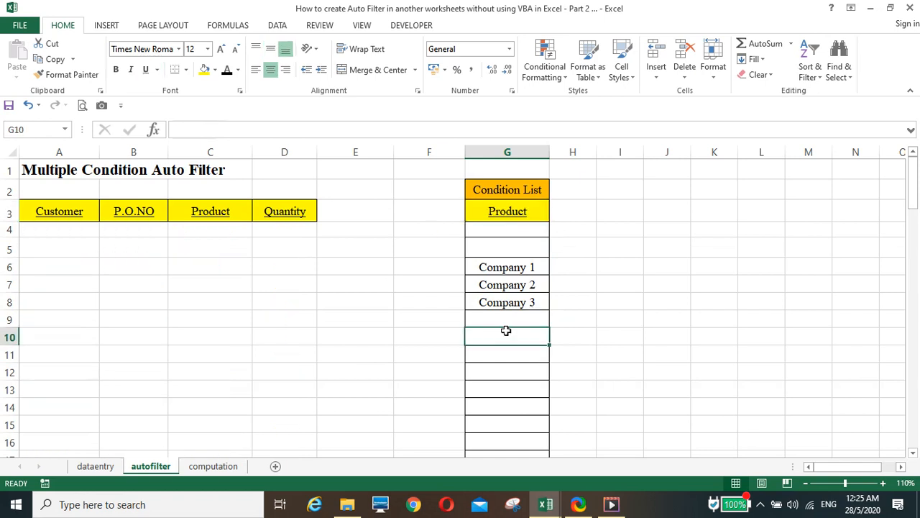
{"action": "type", "text": "Pro"}
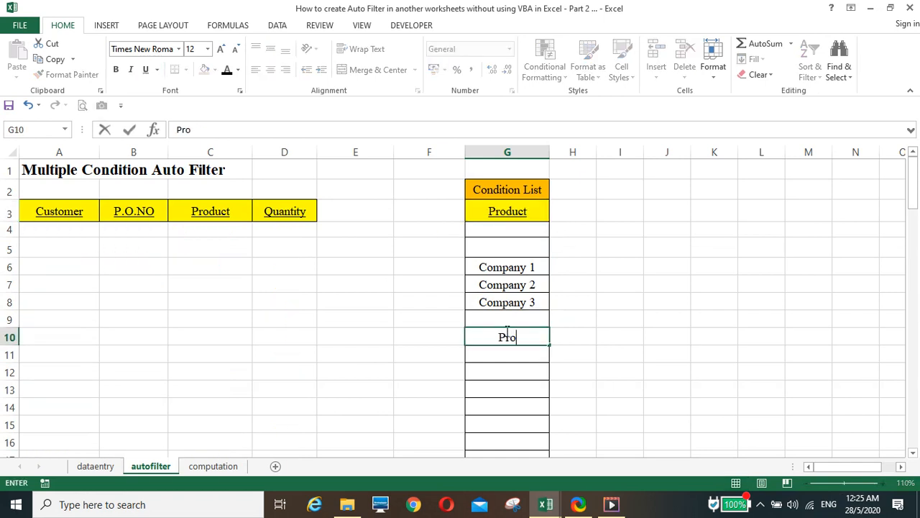
{"action": "type", "text": "duct 1"}
{"action": "key", "text": "Return"}
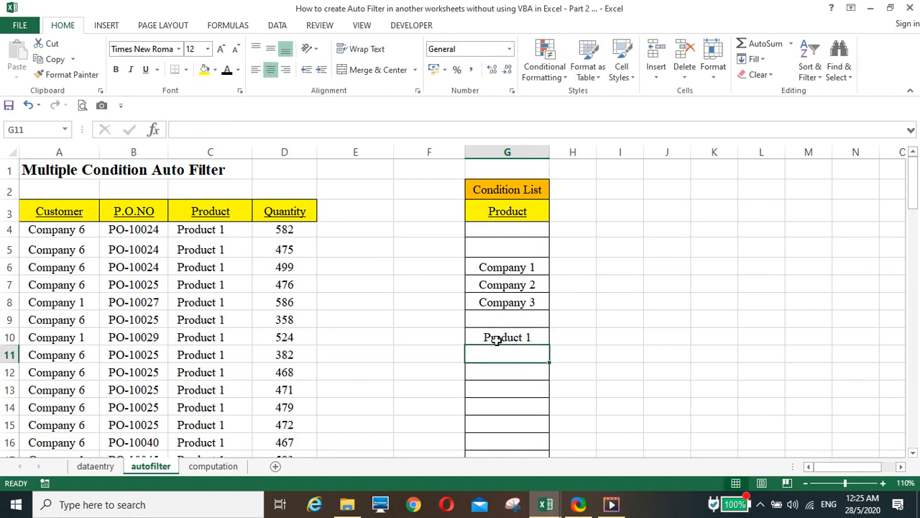
{"action": "scroll", "coordinate": [415, 373], "scroll_direction": "down", "scroll_amount": 3}
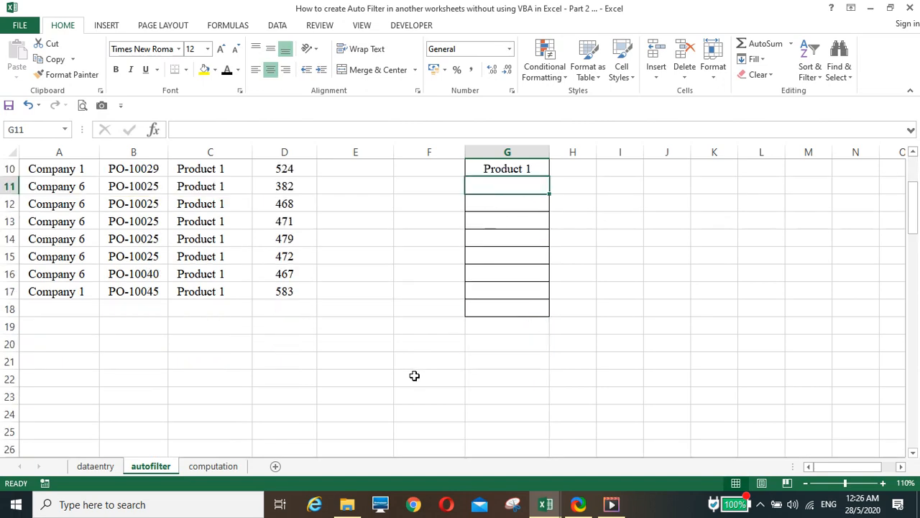
{"action": "scroll", "coordinate": [414, 376], "scroll_direction": "up", "scroll_amount": 3}
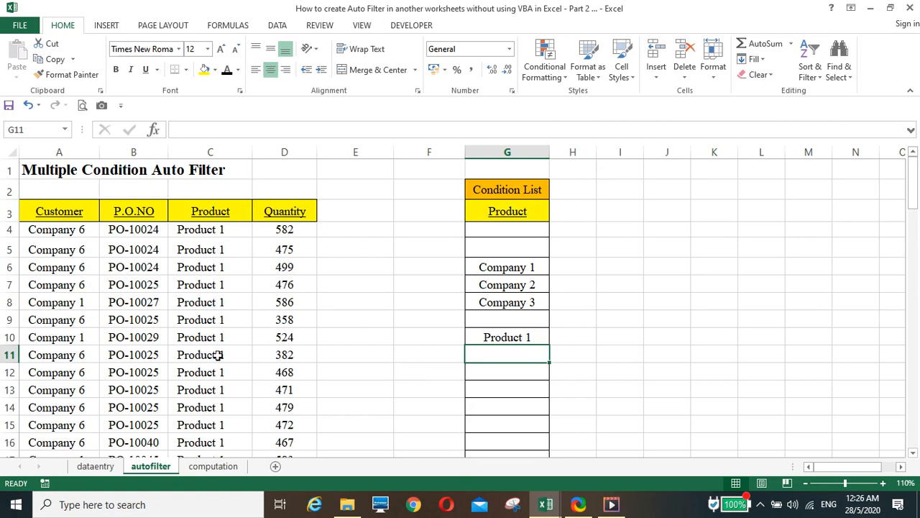
Step: Fill G10 down to G11 to add Product 2, then select condition cells G3:G18
{"action": "scroll", "coordinate": [221, 360], "scroll_direction": "down", "scroll_amount": 5}
{"action": "scroll", "coordinate": [222, 365], "scroll_direction": "up", "scroll_amount": 5}
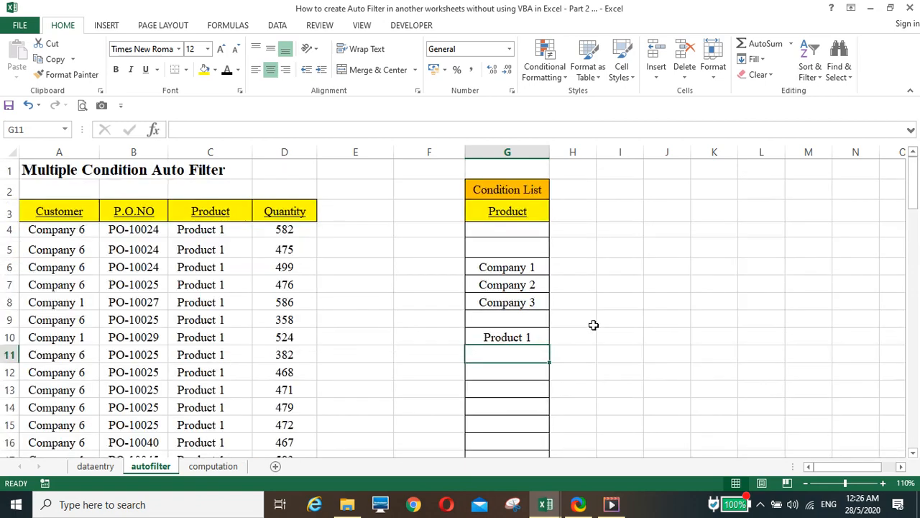
{"action": "left_click", "coordinate": [531, 339]}
{"action": "left_click_drag", "start_coordinate": [547, 346], "coordinate": [596, 363]}
{"action": "scroll", "coordinate": [605, 362], "scroll_direction": "down", "scroll_amount": 5}
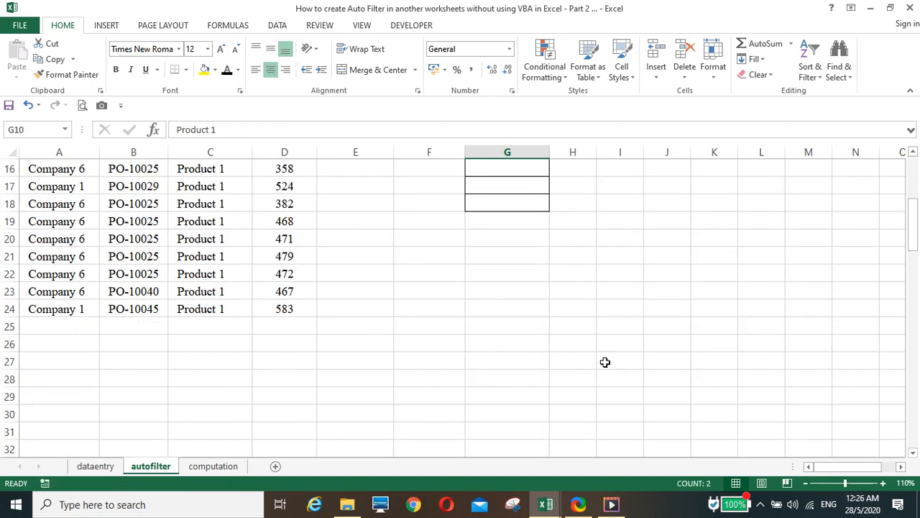
{"action": "scroll", "coordinate": [605, 362], "scroll_direction": "up", "scroll_amount": 5}
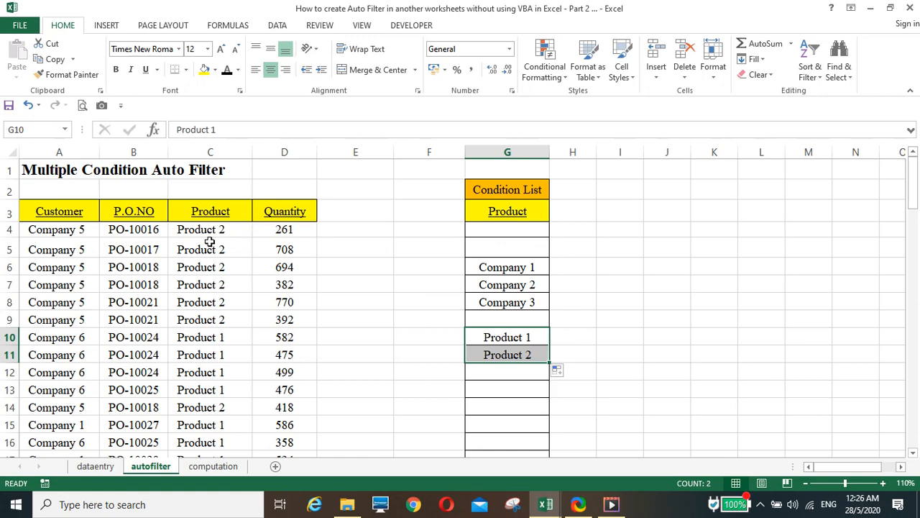
{"action": "scroll", "coordinate": [335, 295], "scroll_direction": "down", "scroll_amount": 2}
{"action": "scroll", "coordinate": [338, 306], "scroll_direction": "up", "scroll_amount": 2}
{"action": "left_click_drag", "start_coordinate": [495, 217], "coordinate": [510, 342]}
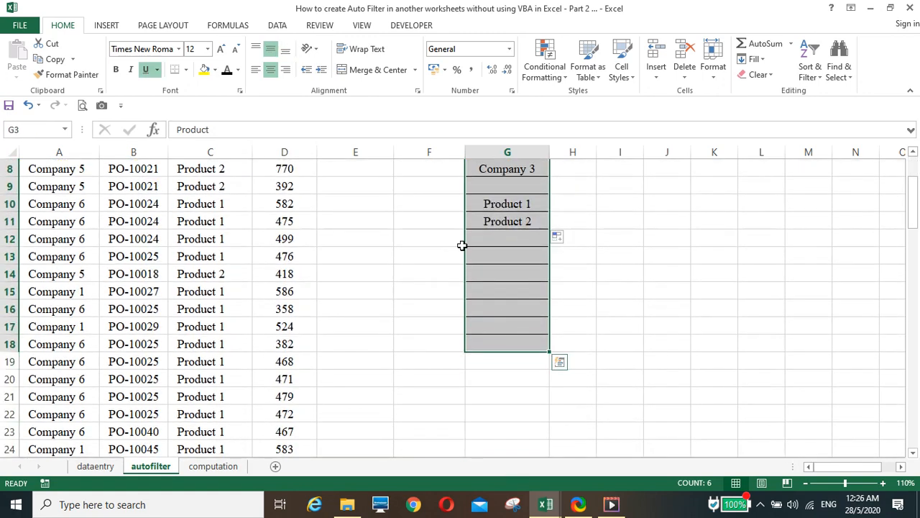
Step: Register $G$3:$G$18 as editable range Range1 through Allow Users to Edit Ranges
{"action": "left_click", "coordinate": [323, 26]}
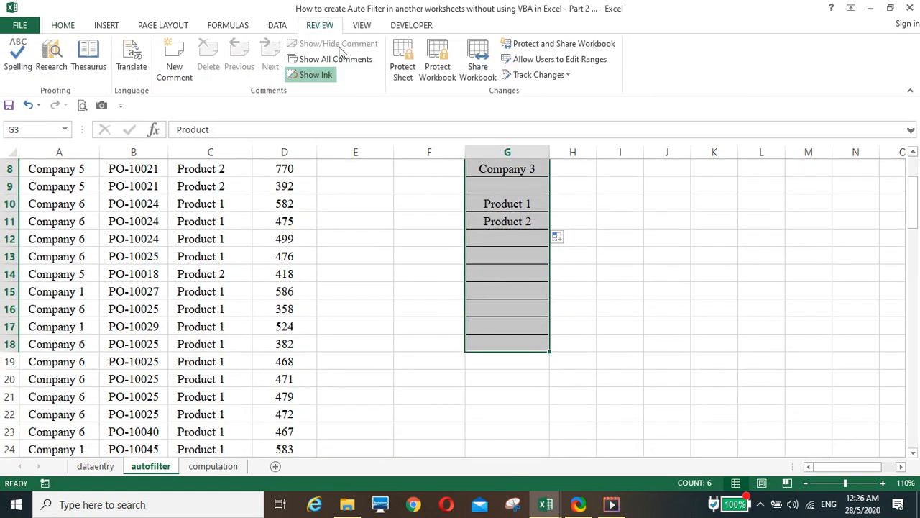
{"action": "left_click", "coordinate": [546, 61]}
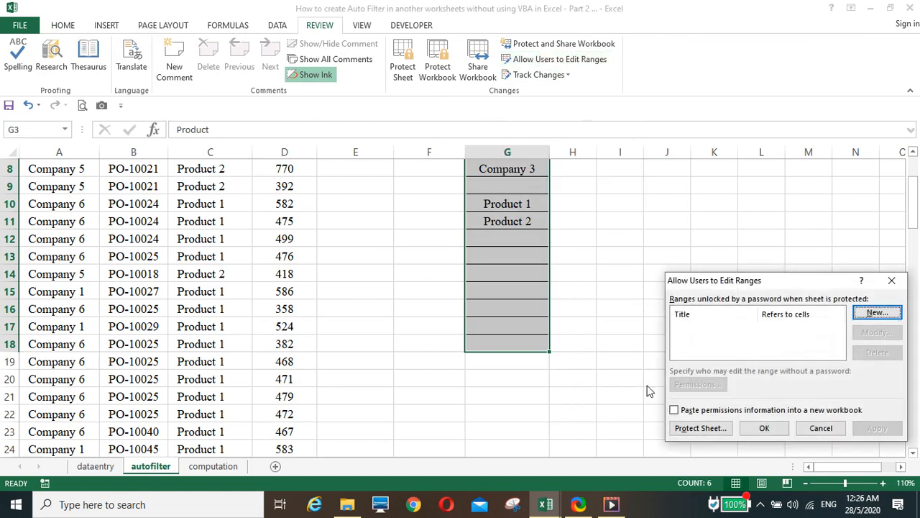
{"action": "left_click", "coordinate": [872, 314]}
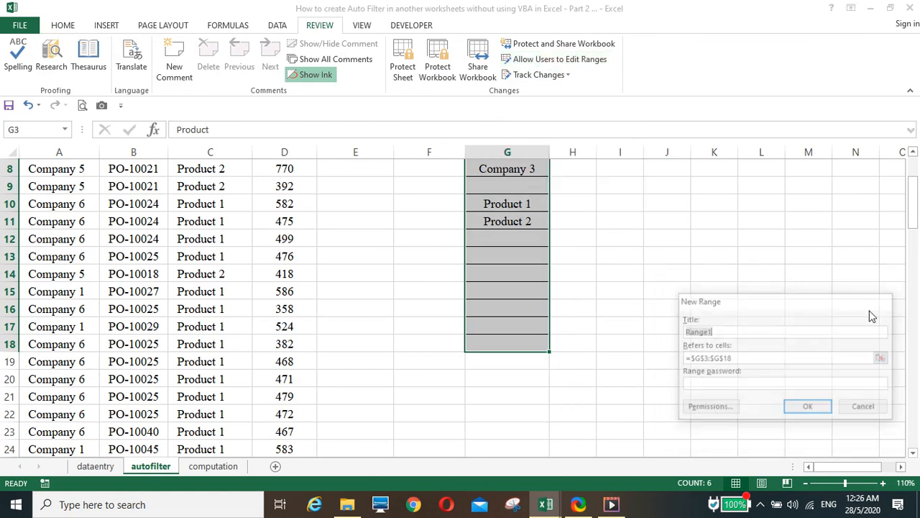
{"action": "left_click", "coordinate": [809, 407]}
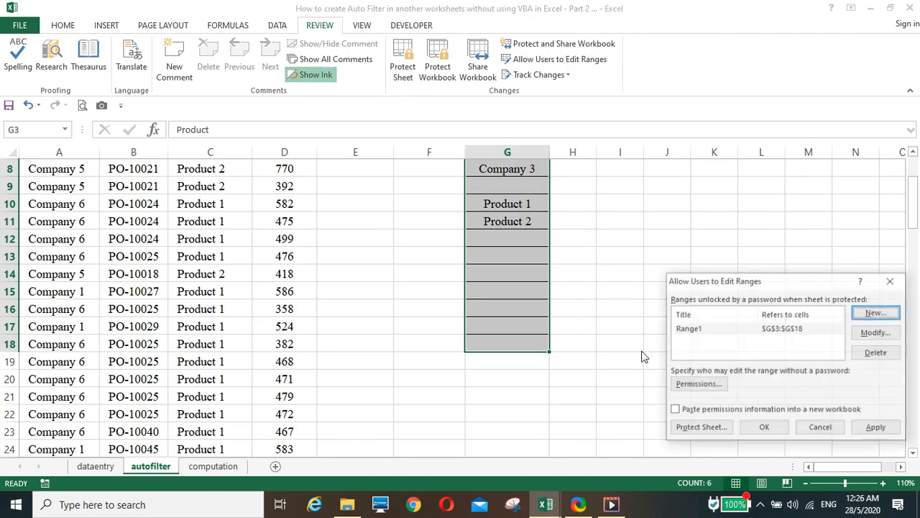
{"action": "left_click", "coordinate": [778, 434]}
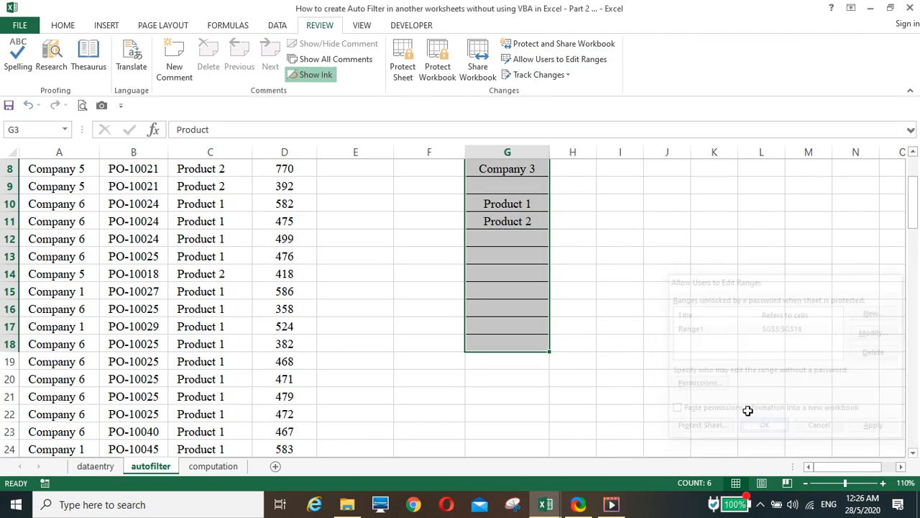
{"action": "left_click", "coordinate": [642, 309]}
{"action": "scroll", "coordinate": [642, 309], "scroll_direction": "up", "scroll_amount": 3}
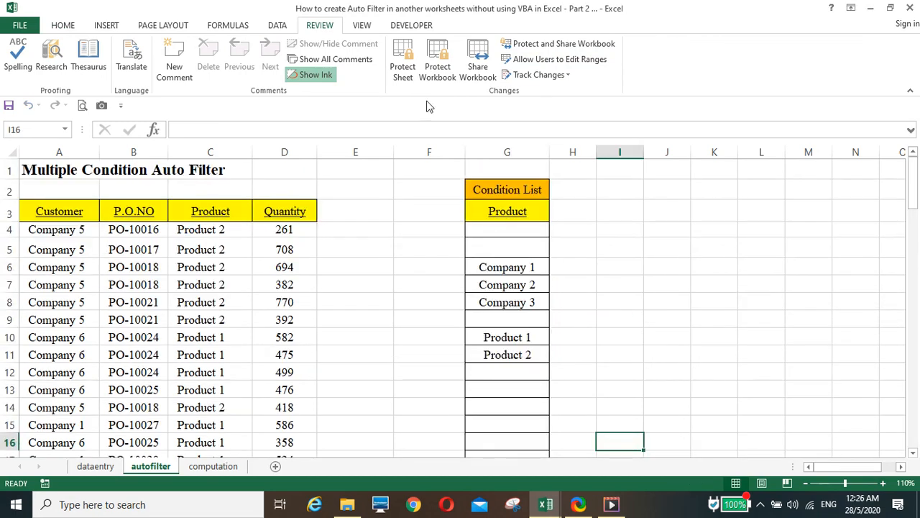
Step: Protect the autofilter sheet and confirm editing B8 is blocked
{"action": "left_click", "coordinate": [405, 72]}
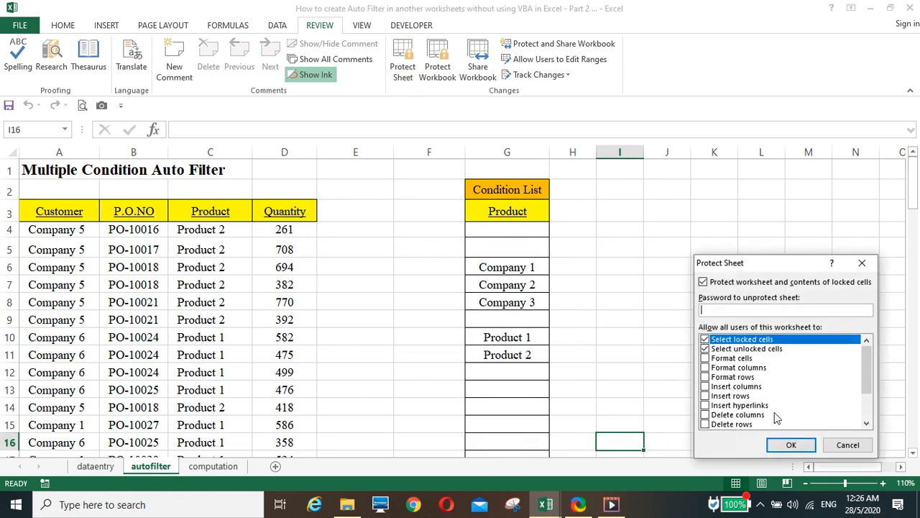
{"action": "left_click", "coordinate": [789, 445]}
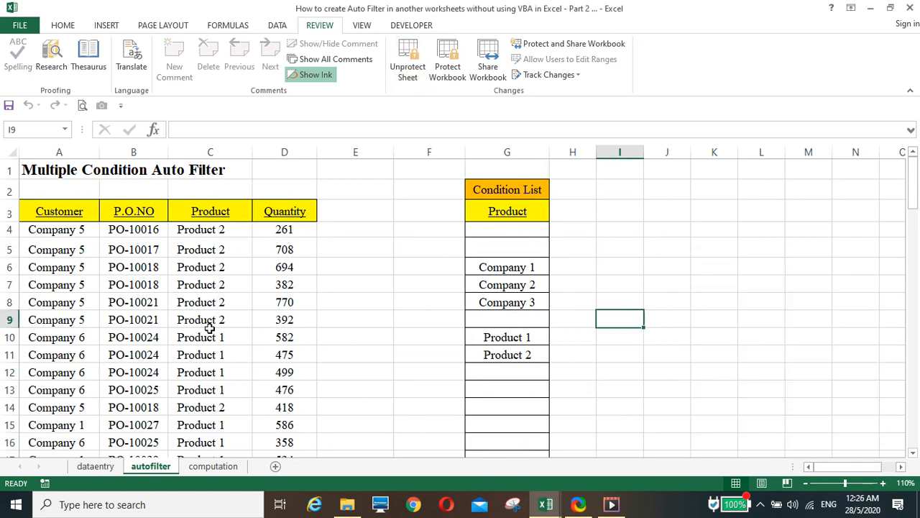
{"action": "left_click", "coordinate": [138, 300]}
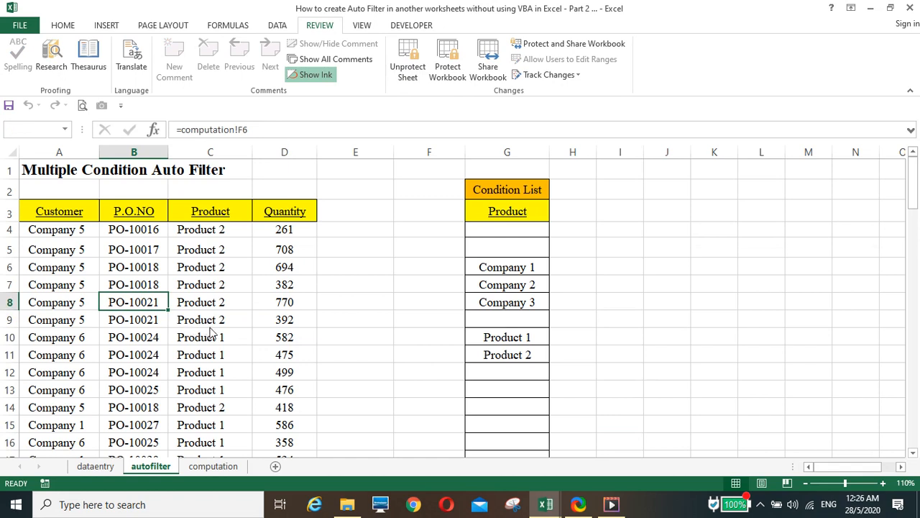
{"action": "key", "text": "Delete"}
{"action": "left_click", "coordinate": [460, 290]}
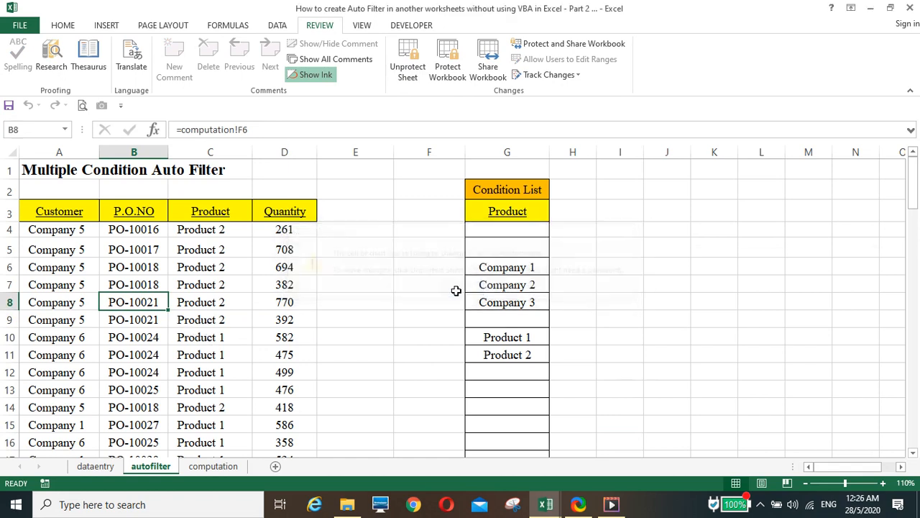
Step: Switch the G3 condition field back to Customer to list customer records
{"action": "left_click", "coordinate": [507, 214]}
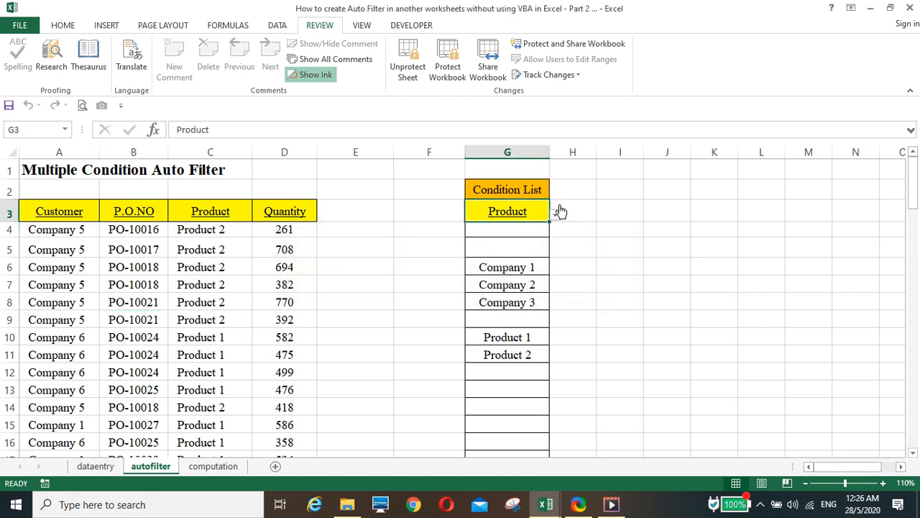
{"action": "left_click", "coordinate": [555, 216]}
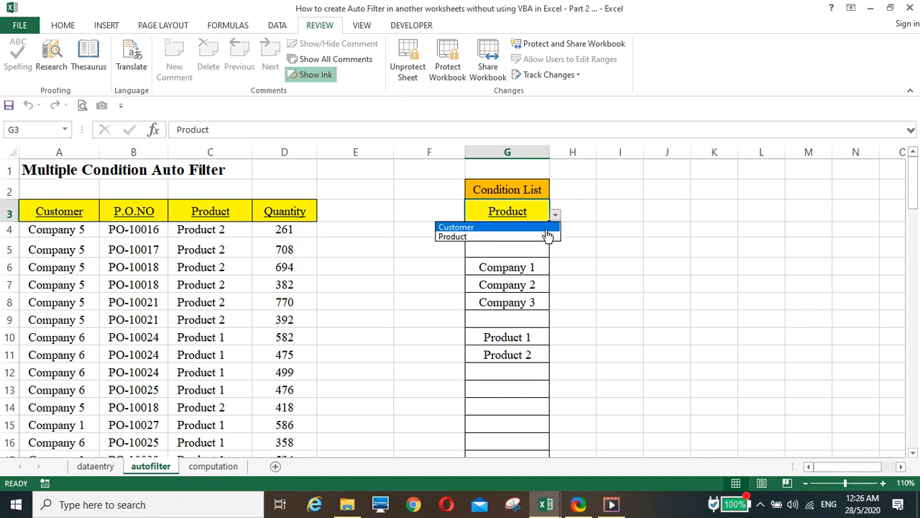
{"action": "left_click", "coordinate": [550, 227]}
{"action": "scroll", "coordinate": [602, 291], "scroll_direction": "down", "scroll_amount": 3}
{"action": "scroll", "coordinate": [603, 301], "scroll_direction": "up", "scroll_amount": 3}
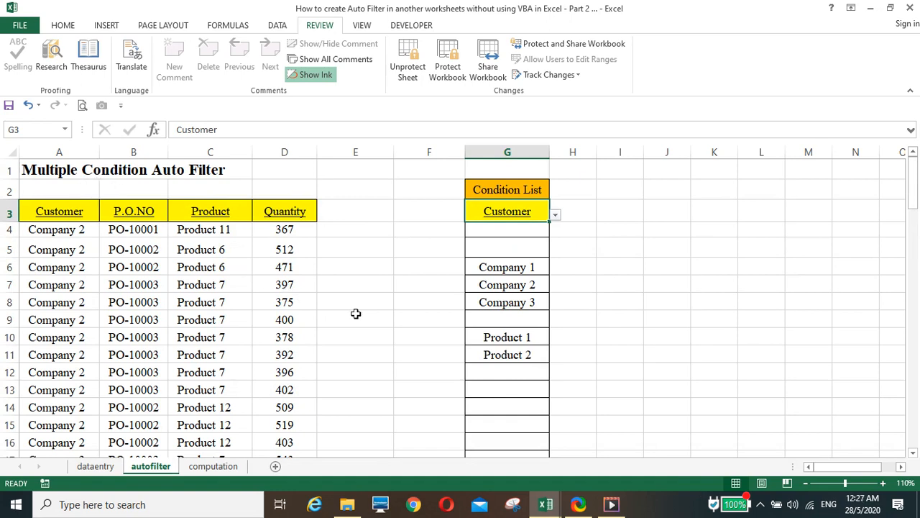
{"action": "left_click", "coordinate": [620, 319]}
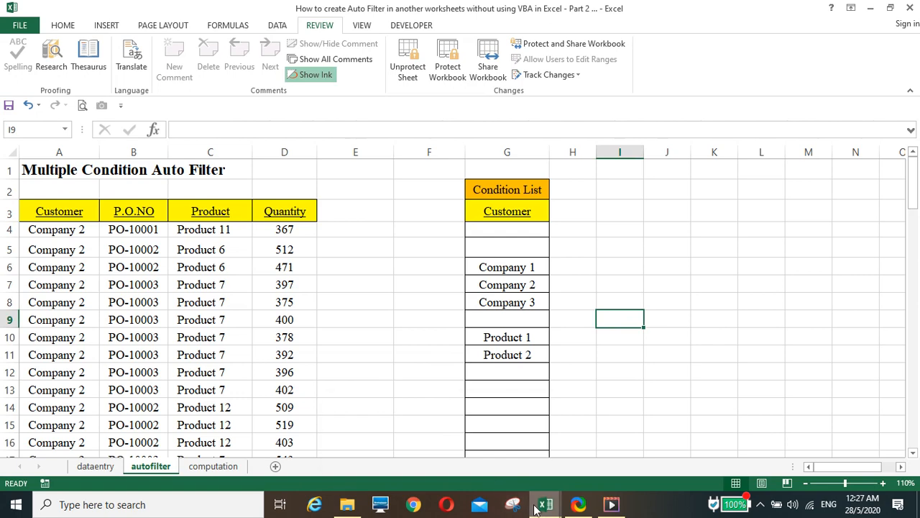
Step: Bring the Advanced Auto Filter workbook to the front from the taskbar
{"action": "mouse_move", "coordinate": [543, 508]}
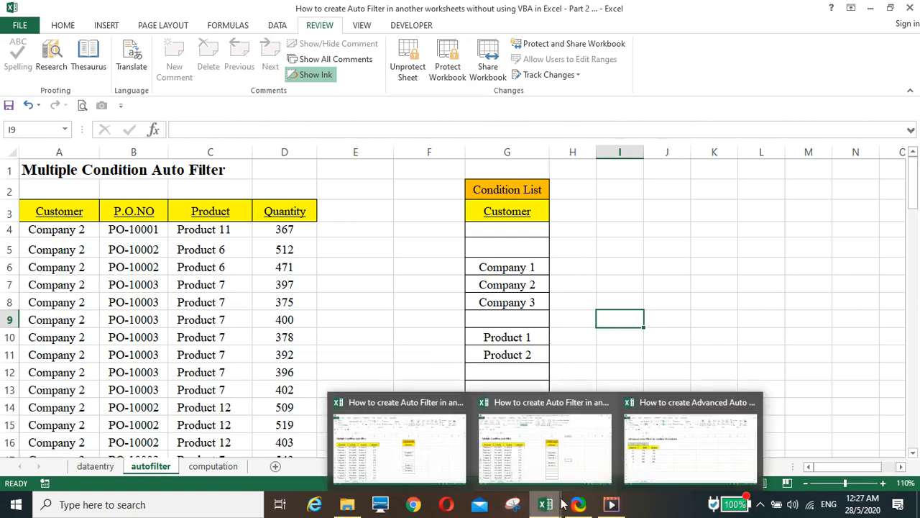
{"action": "left_click", "coordinate": [655, 455]}
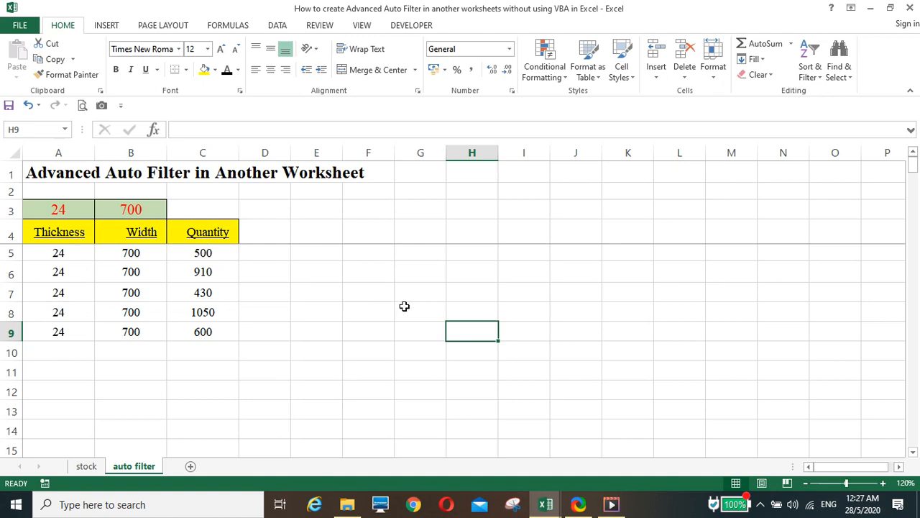
Step: Clear the Thickness 24 and Width 700 conditions from A3 and B3
{"action": "left_click", "coordinate": [465, 292]}
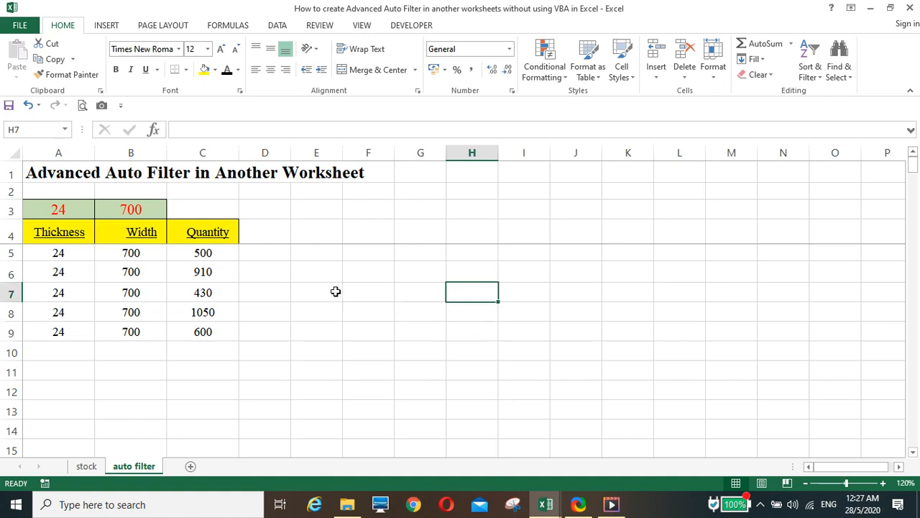
{"action": "left_click", "coordinate": [66, 212]}
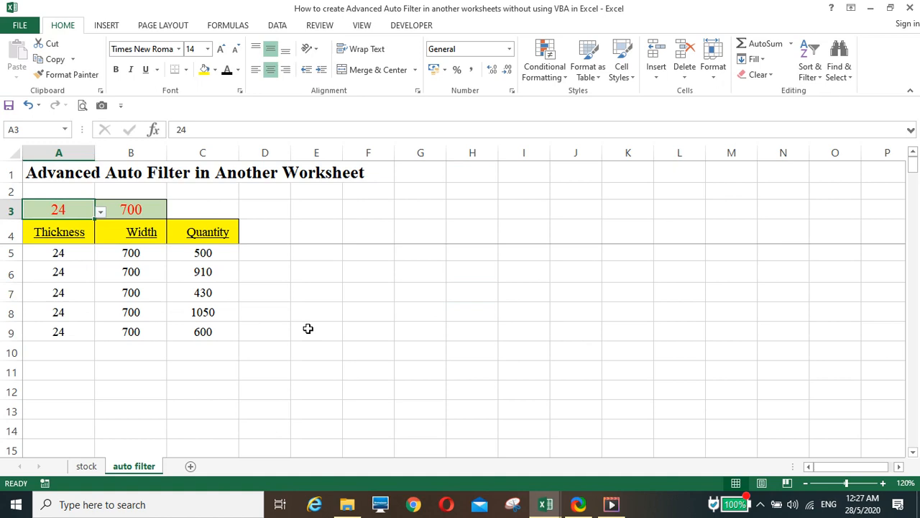
{"action": "key", "text": "Delete"}
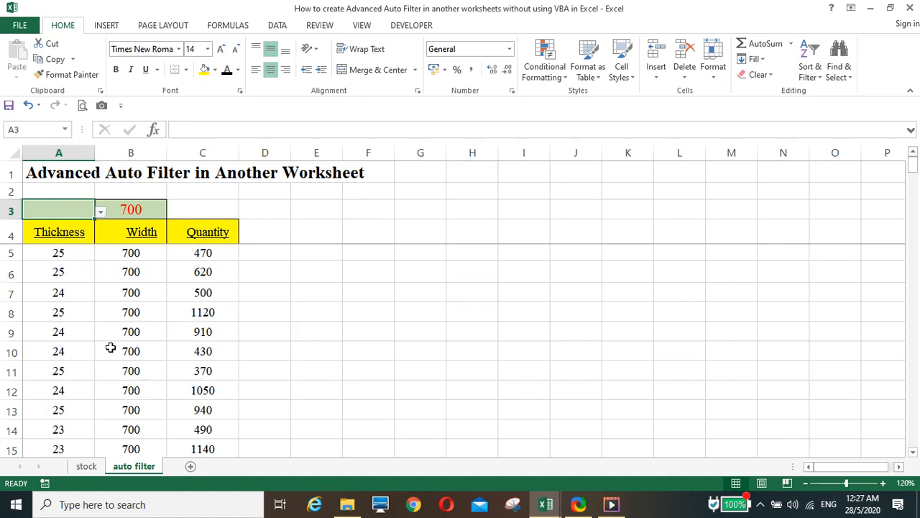
{"action": "left_click", "coordinate": [133, 209]}
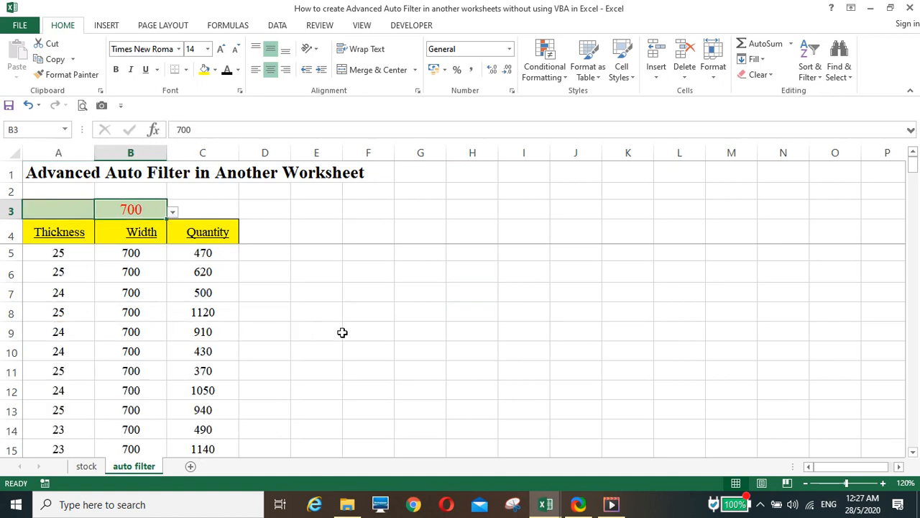
{"action": "key", "text": "Delete"}
{"action": "left_click", "coordinate": [69, 216]}
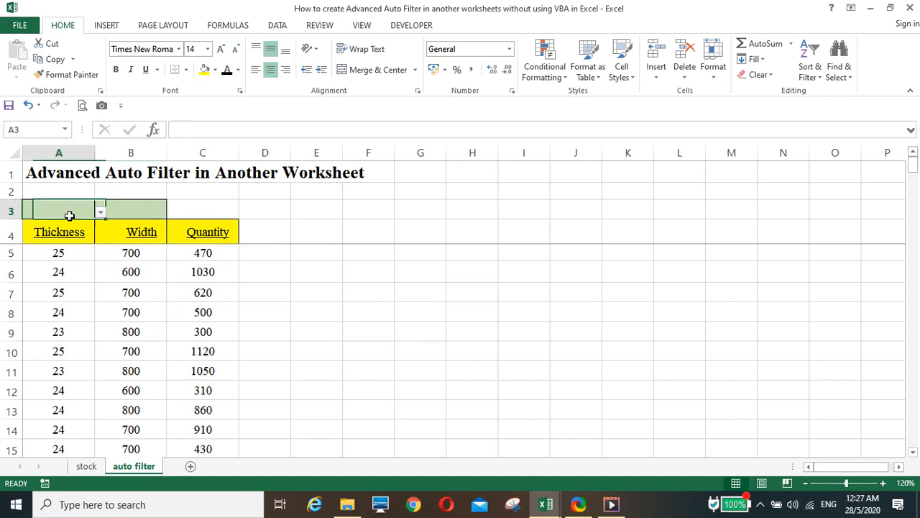
{"action": "left_click", "coordinate": [122, 210]}
{"action": "scroll", "coordinate": [131, 270], "scroll_direction": "down", "scroll_amount": 2}
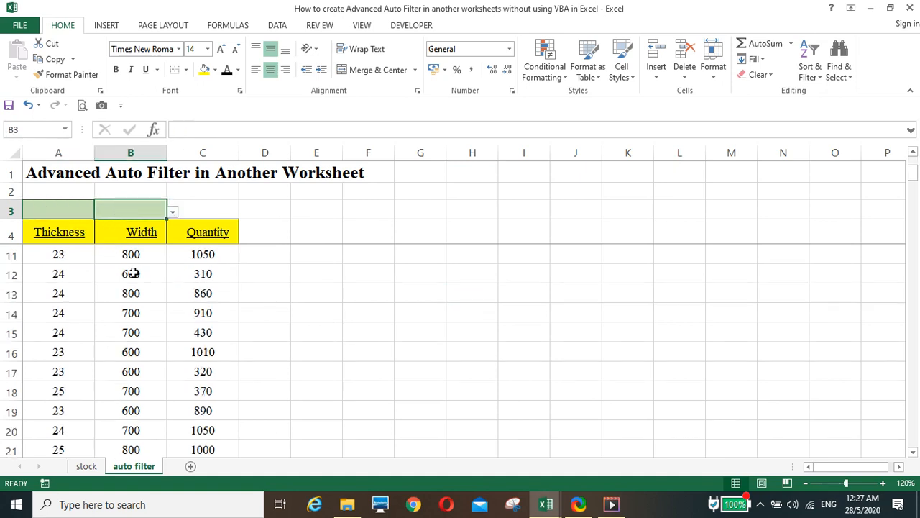
{"action": "scroll", "coordinate": [133, 277], "scroll_direction": "down", "scroll_amount": 9}
{"action": "scroll", "coordinate": [136, 285], "scroll_direction": "up", "scroll_amount": 5}
{"action": "scroll", "coordinate": [142, 291], "scroll_direction": "down", "scroll_amount": 4}
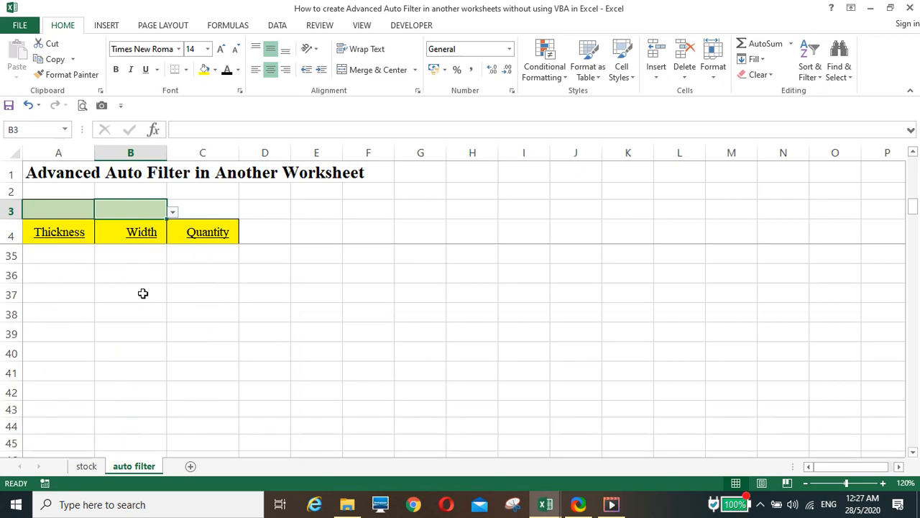
{"action": "scroll", "coordinate": [141, 292], "scroll_direction": "up", "scroll_amount": 1}
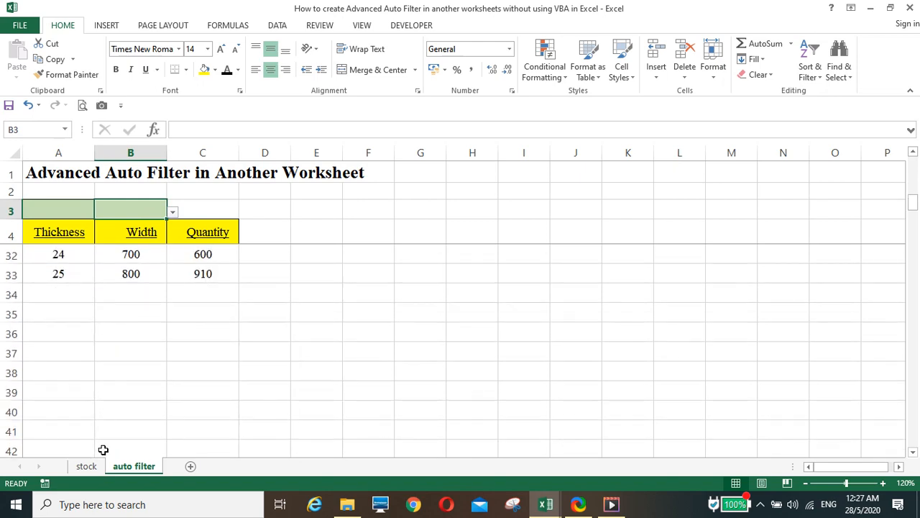
Step: Compare against the stock sheet, then review the unfiltered auto filter sheet
{"action": "left_click", "coordinate": [86, 466]}
{"action": "scroll", "coordinate": [105, 372], "scroll_direction": "down", "scroll_amount": 5}
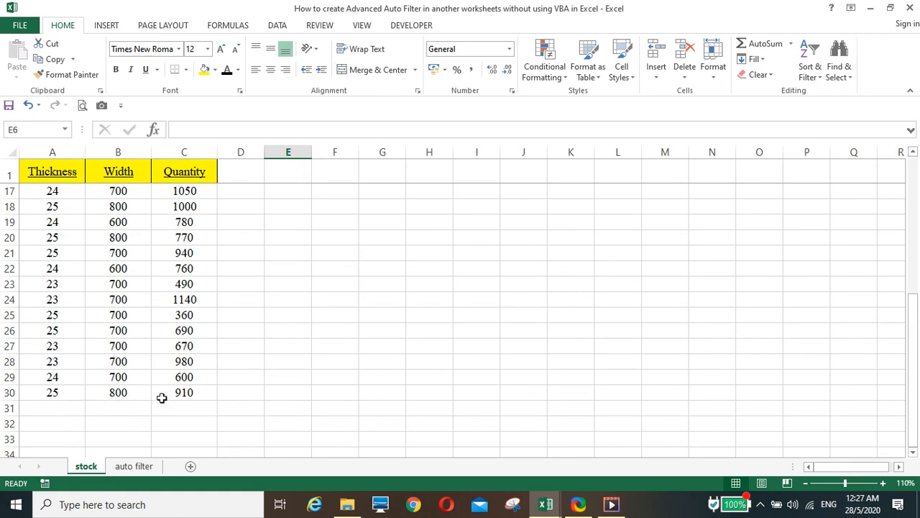
{"action": "left_click", "coordinate": [137, 468]}
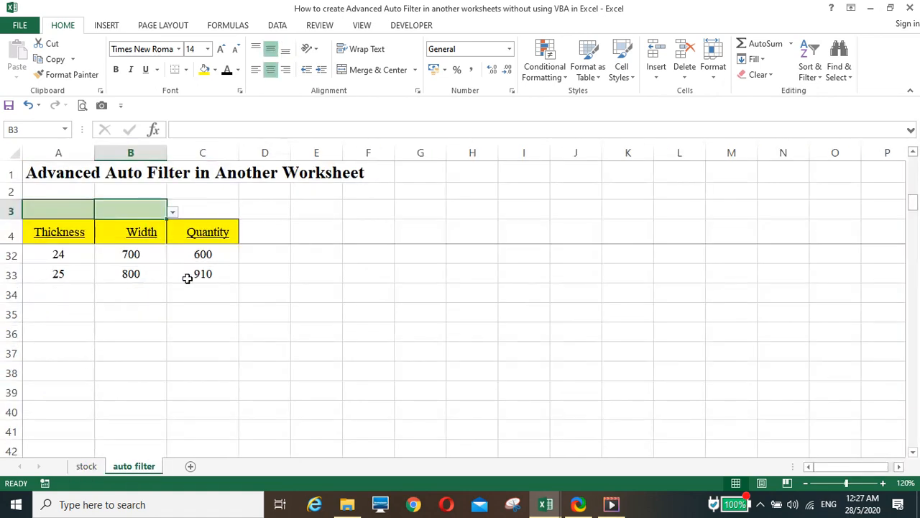
{"action": "scroll", "coordinate": [223, 325], "scroll_direction": "up", "scroll_amount": 1}
{"action": "scroll", "coordinate": [223, 325], "scroll_direction": "up", "scroll_amount": 8}
{"action": "scroll", "coordinate": [223, 325], "scroll_direction": "down", "scroll_amount": 1}
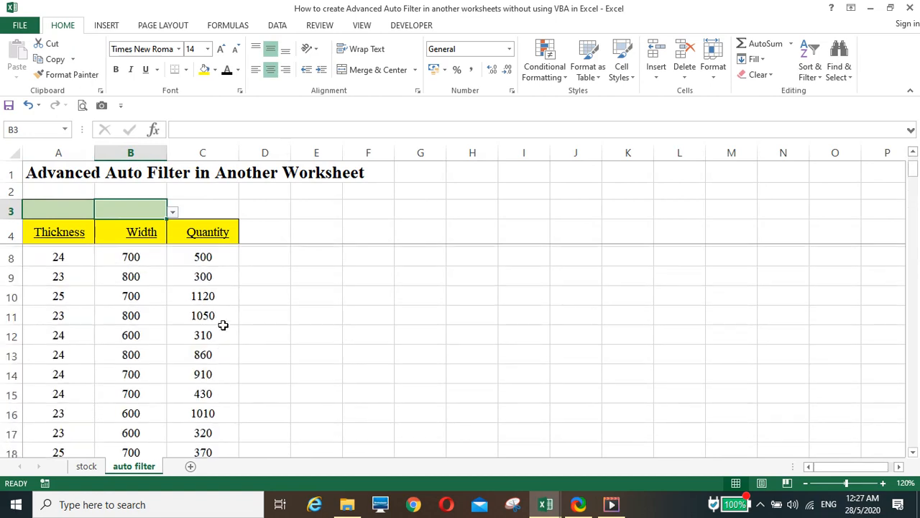
{"action": "scroll", "coordinate": [223, 325], "scroll_direction": "up", "scroll_amount": 1}
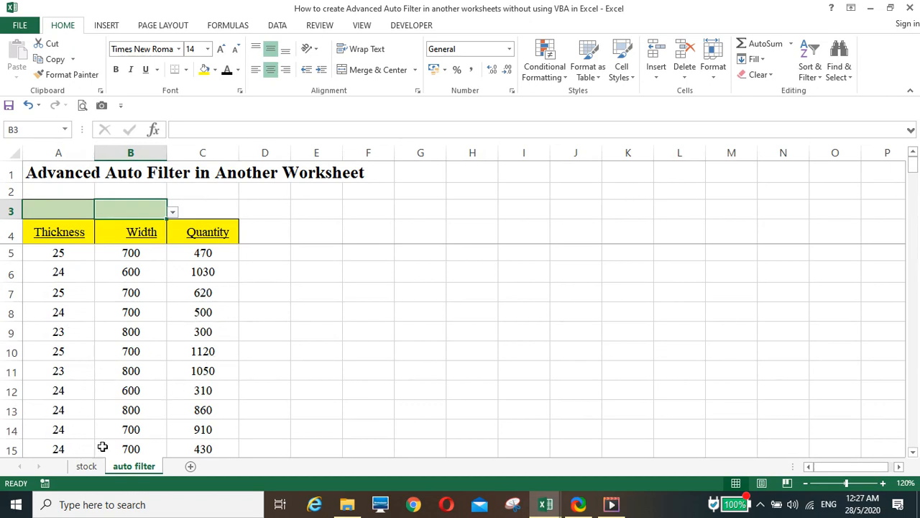
Step: Pick Thickness 23 in A3 and Width 700 in B3 from the condition dropdowns
{"action": "left_click", "coordinate": [372, 332]}
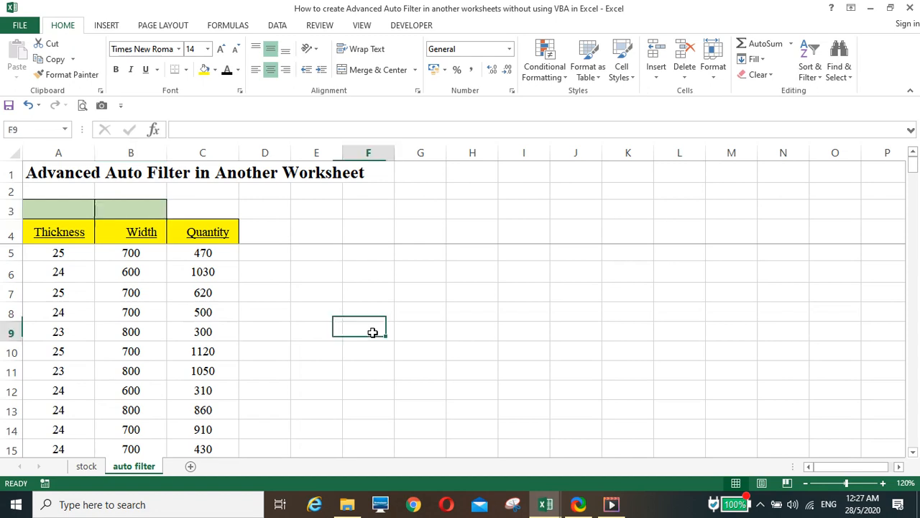
{"action": "left_click", "coordinate": [75, 211]}
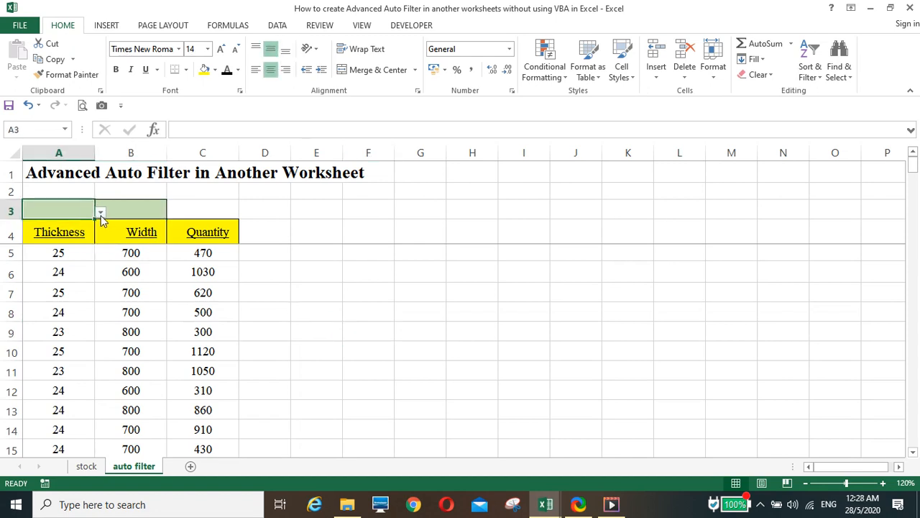
{"action": "left_click", "coordinate": [101, 213]}
{"action": "left_click", "coordinate": [72, 225]}
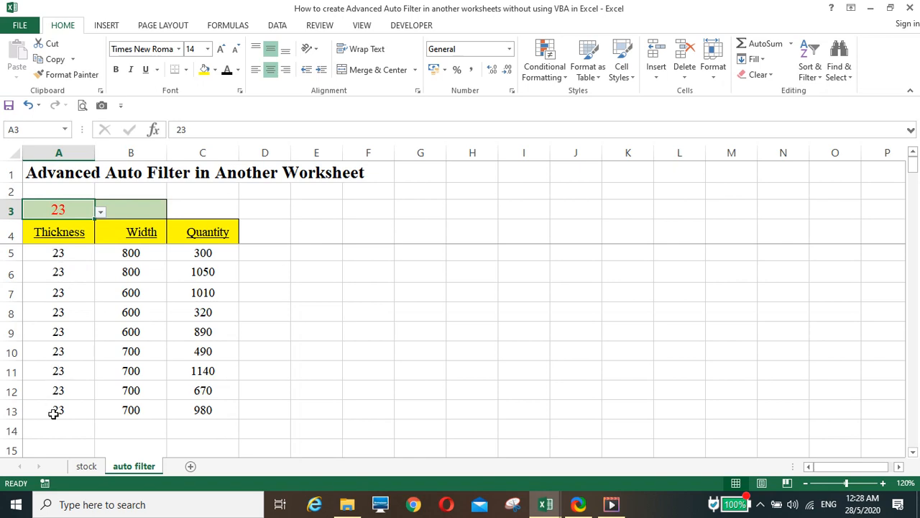
{"action": "left_click", "coordinate": [151, 210]}
{"action": "left_click", "coordinate": [173, 212]}
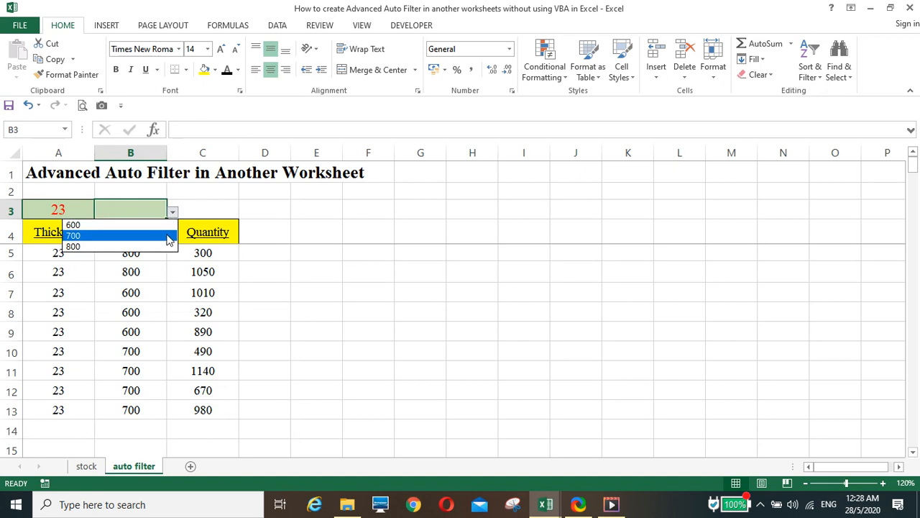
{"action": "left_click", "coordinate": [165, 237]}
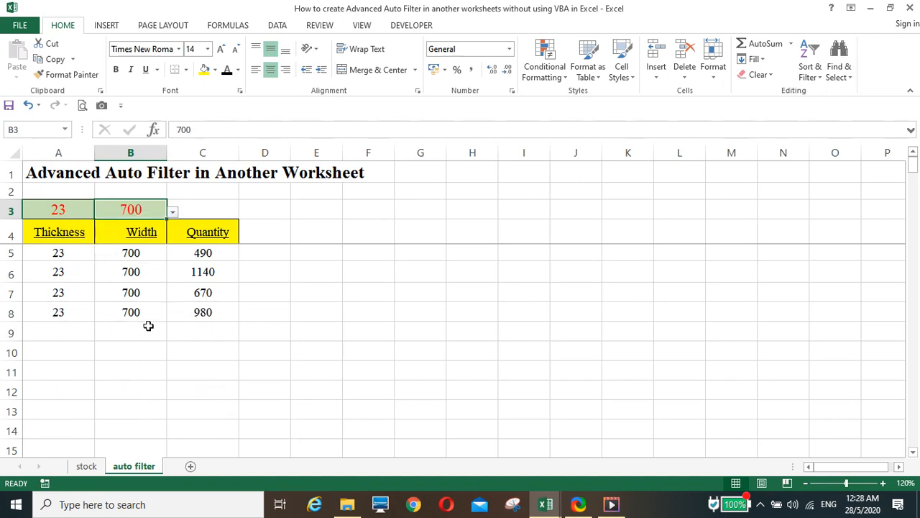
Step: Clear the Thickness condition in A3 and choose 24 instead, keeping Width 700
{"action": "left_click", "coordinate": [63, 210]}
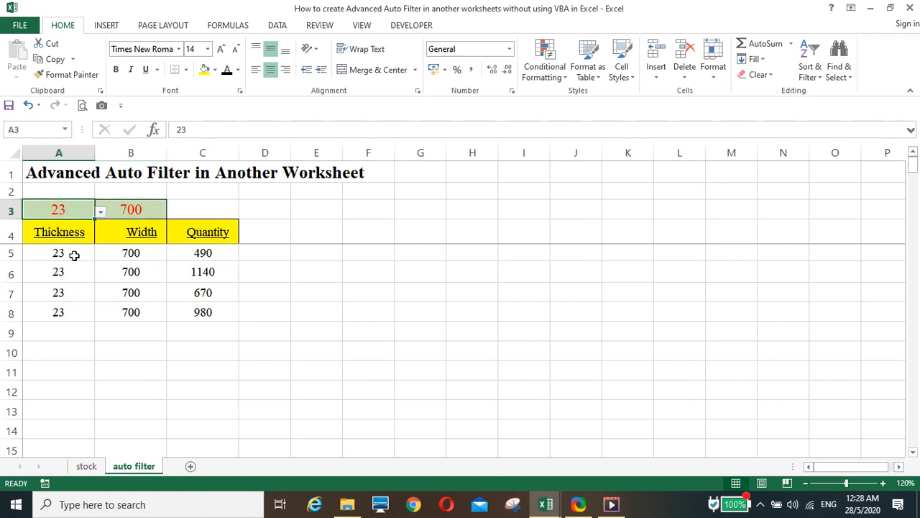
{"action": "key", "text": "Delete"}
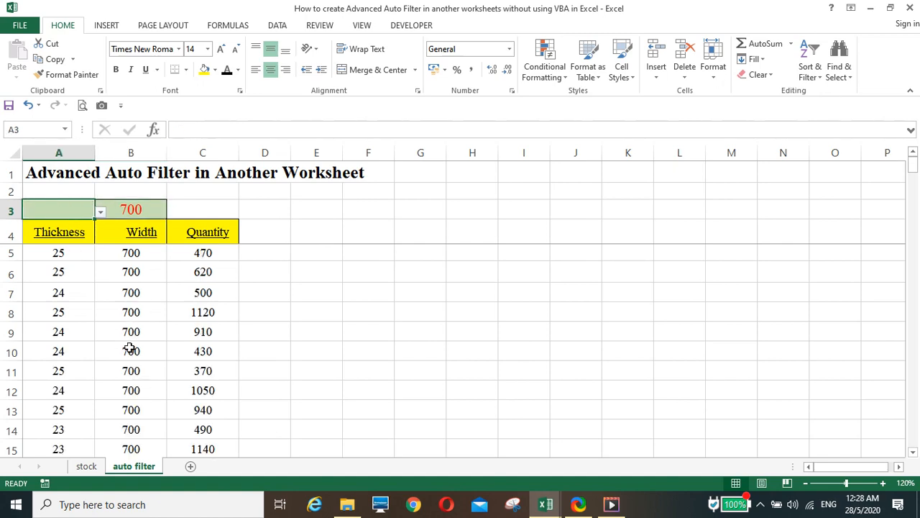
{"action": "left_click", "coordinate": [101, 214]}
{"action": "left_click", "coordinate": [91, 235]}
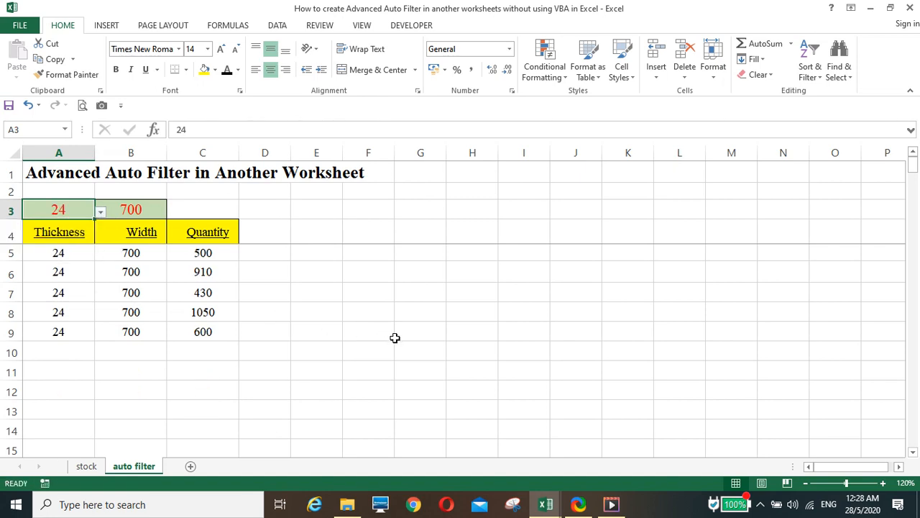
{"action": "left_click", "coordinate": [316, 274]}
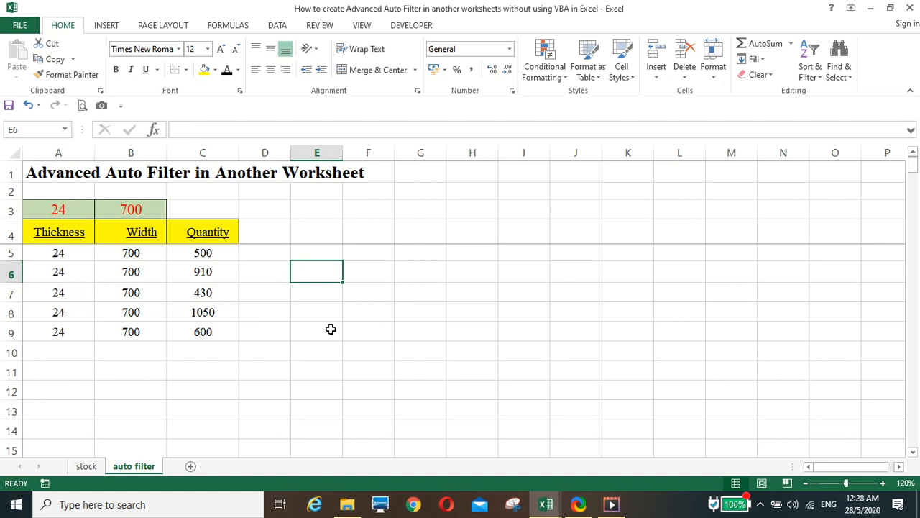
{"action": "left_click", "coordinate": [611, 504]}
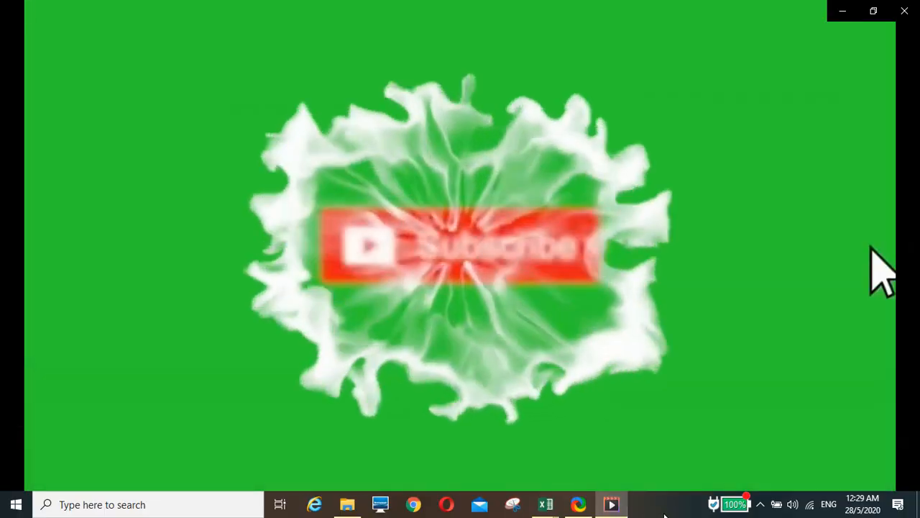